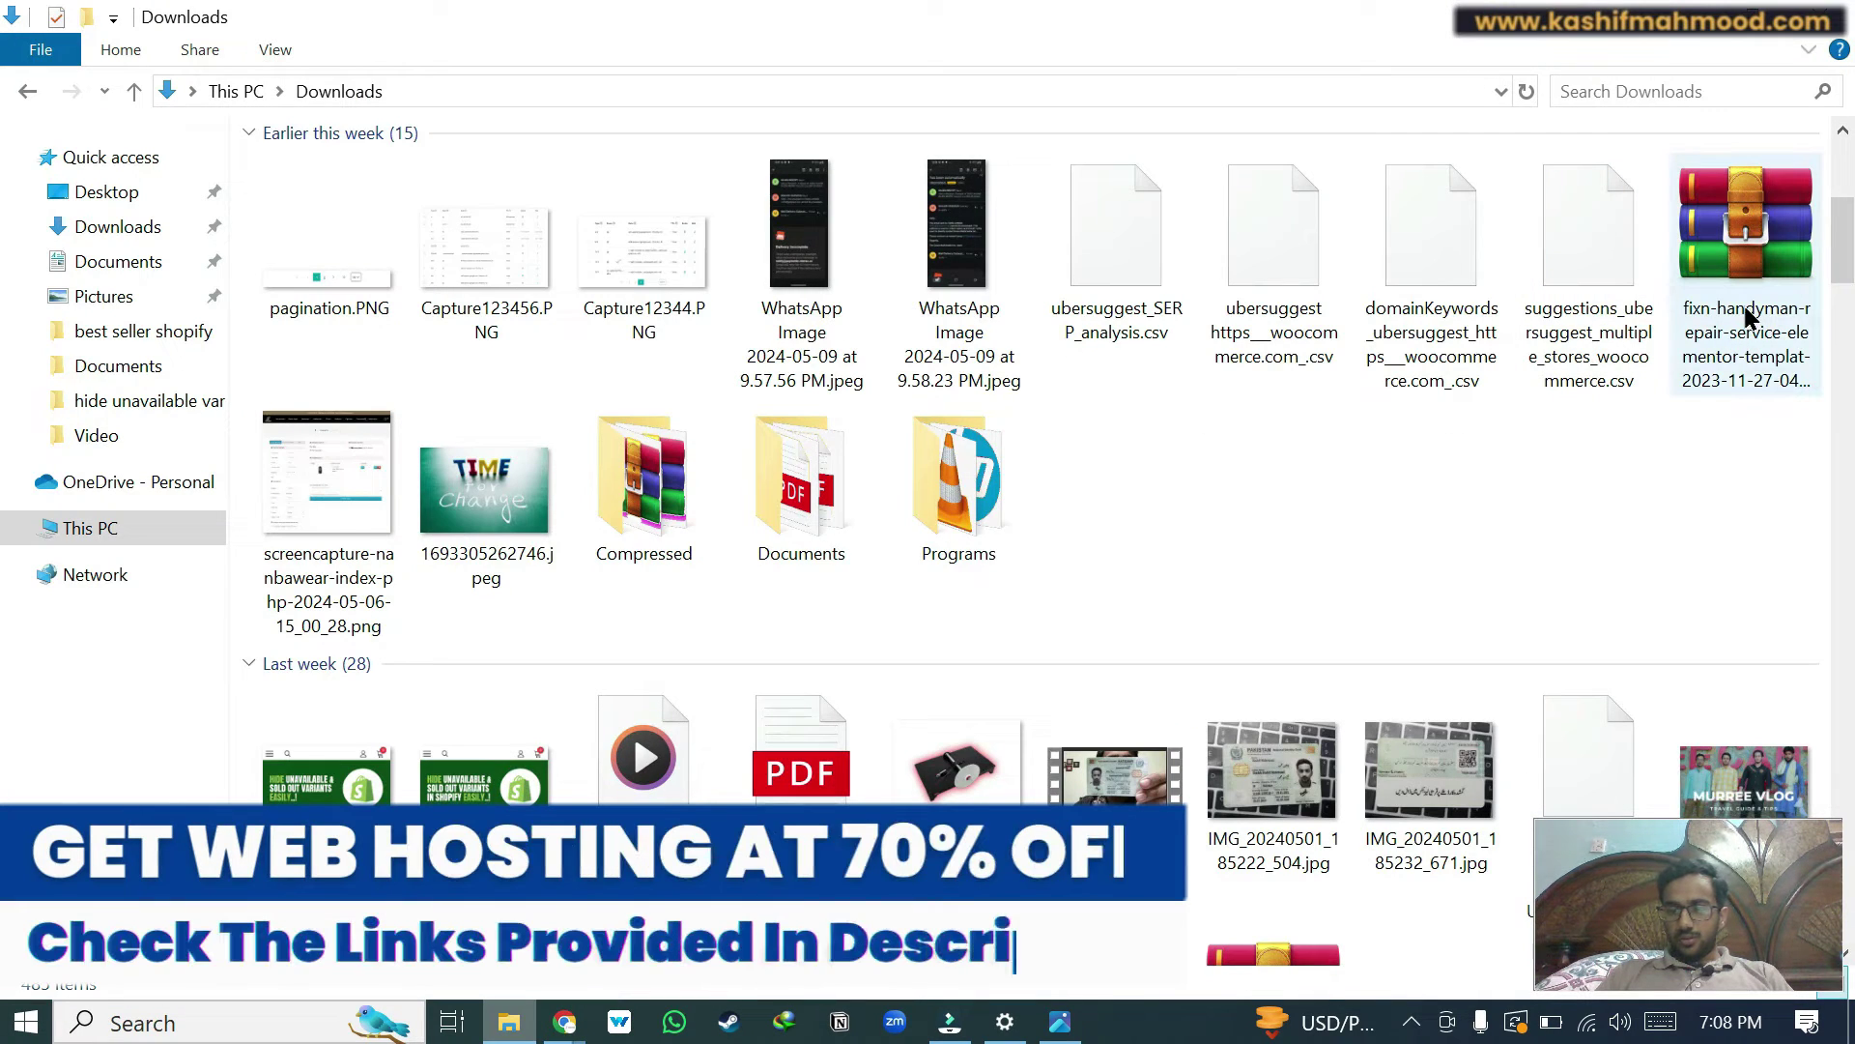
- Extract the Fixn template kit zip and open its templates folder
{"action": "left_click", "coordinate": [1743, 311]}
{"action": "right_click", "coordinate": [1682, 333]}
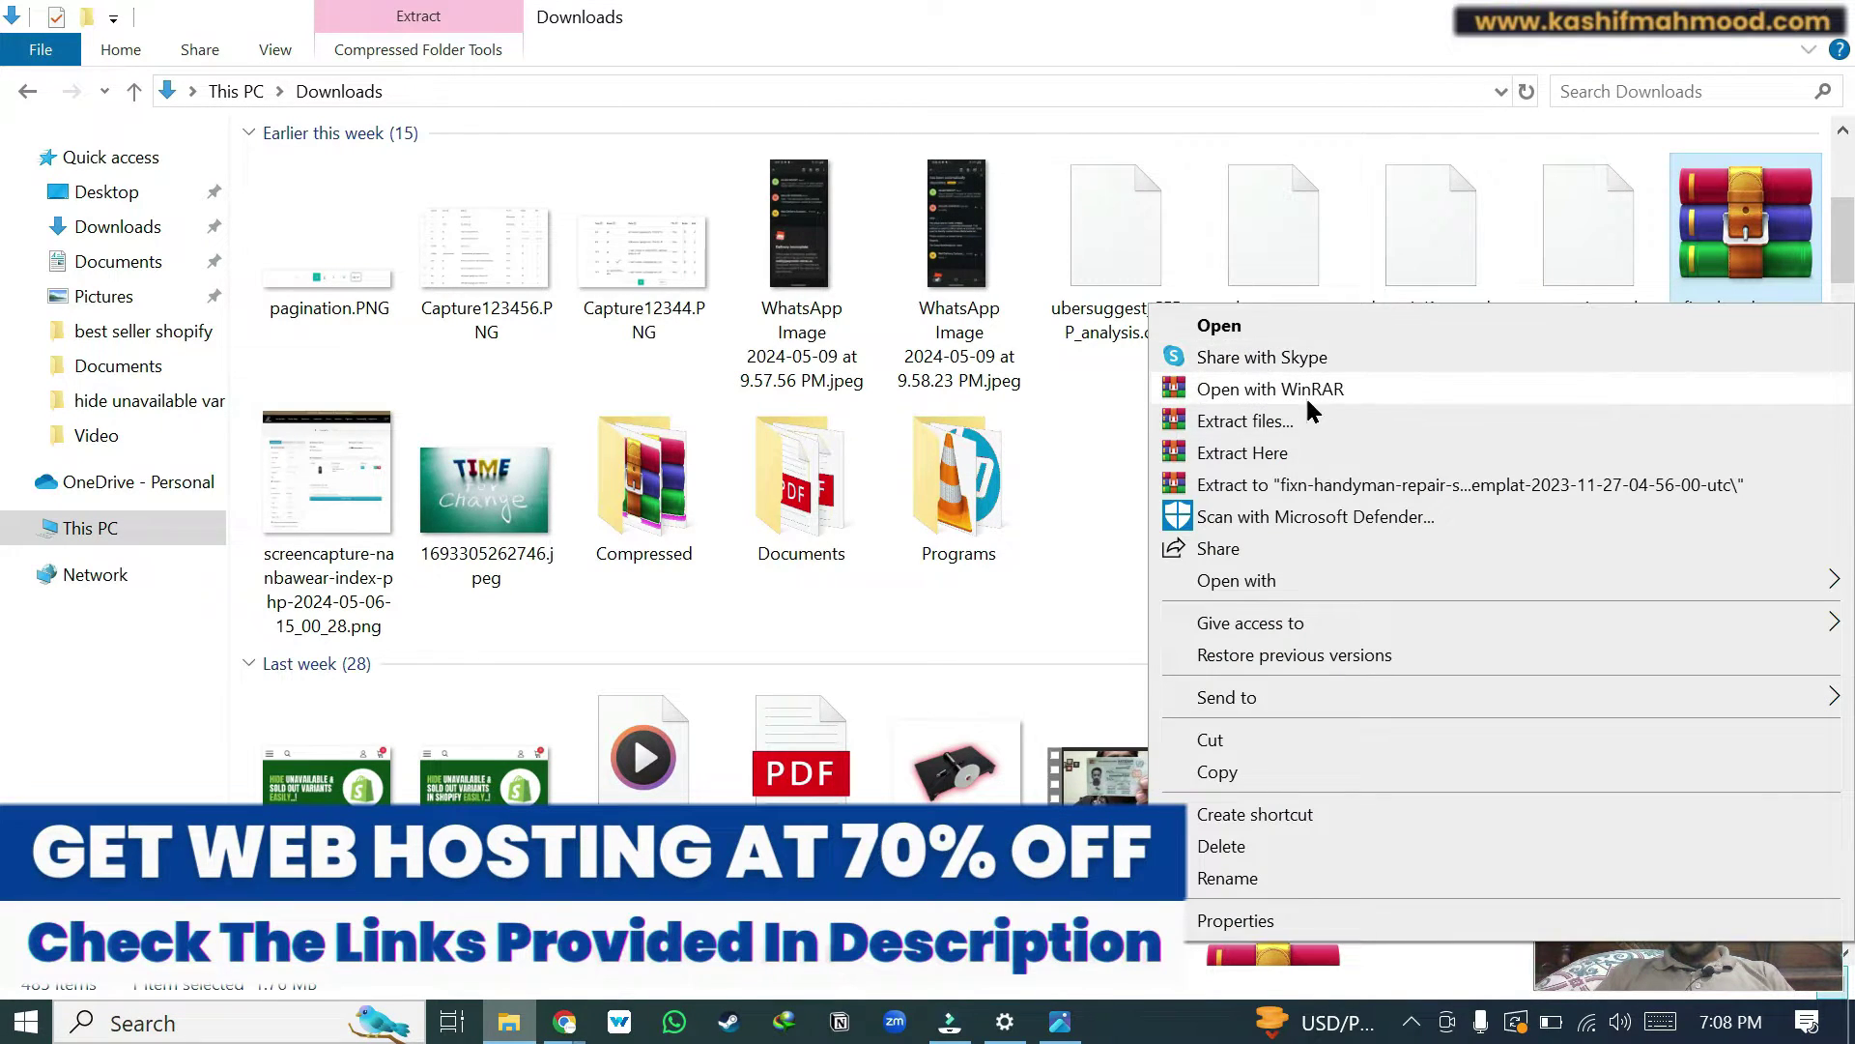
{"action": "double_click", "coordinate": [488, 262]}
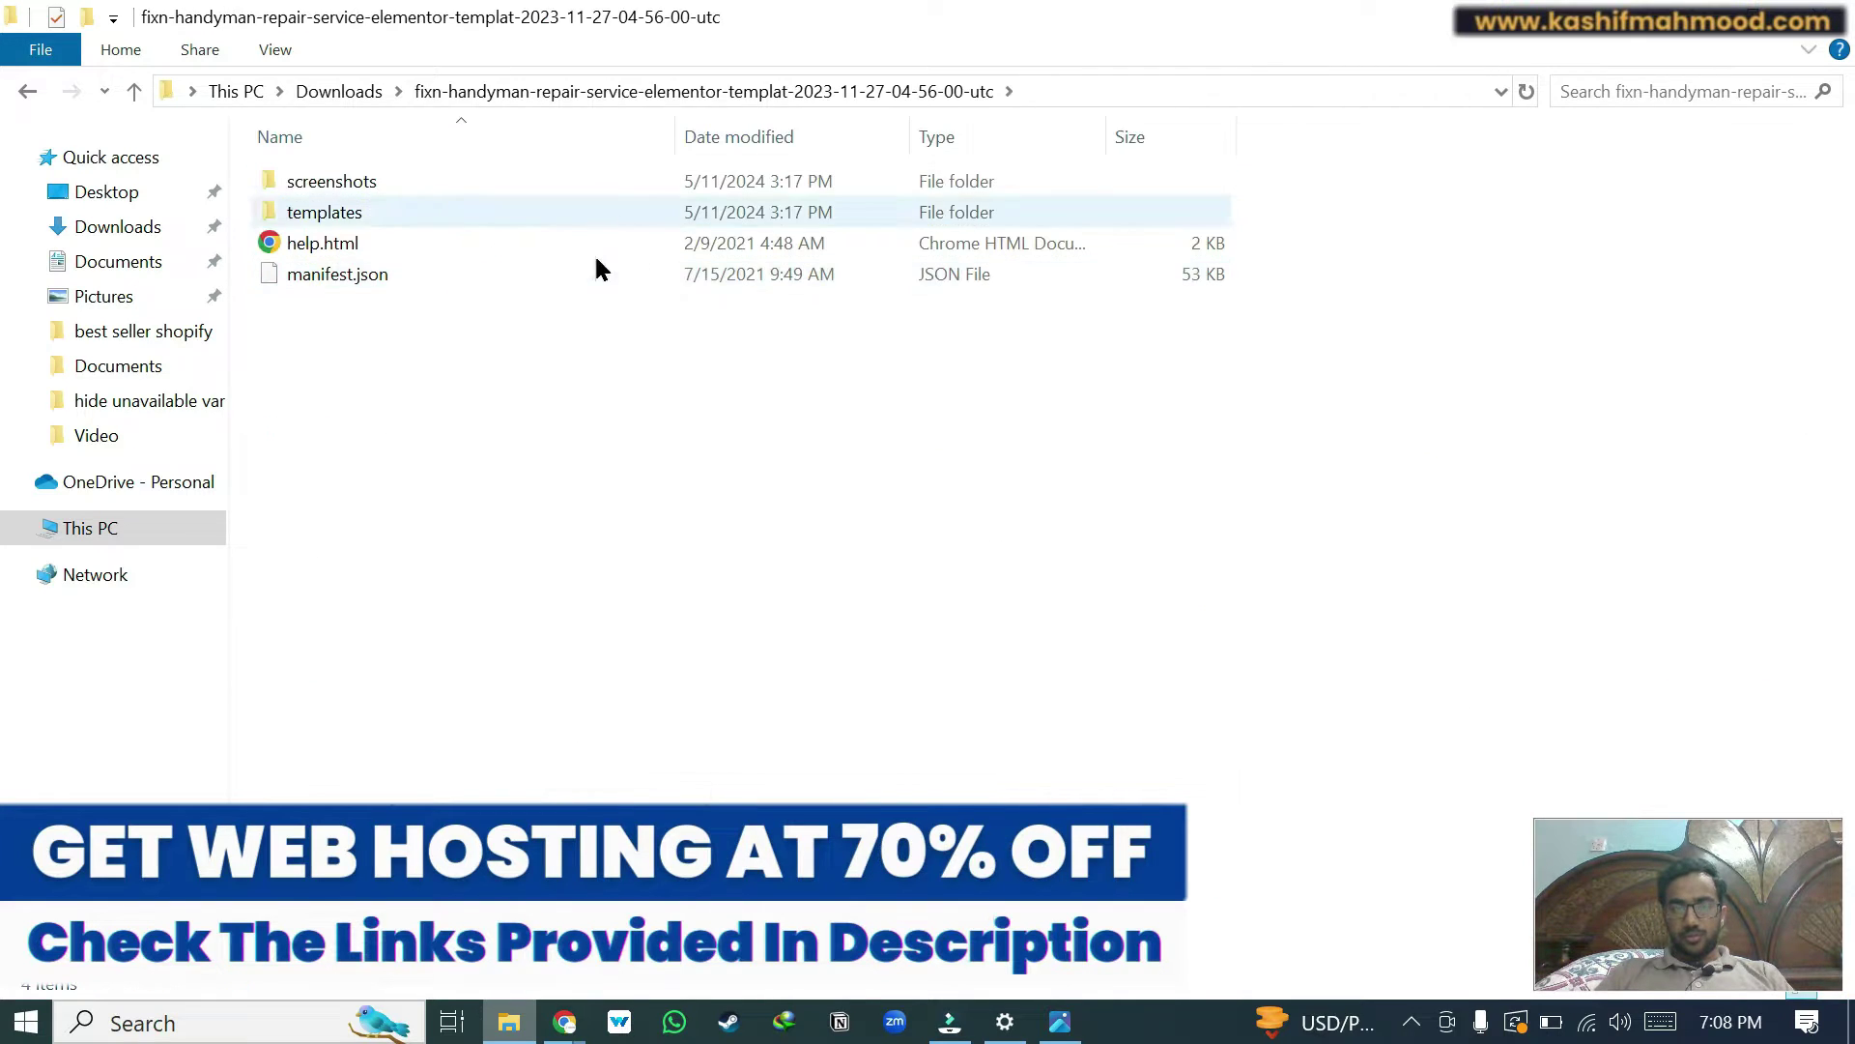
{"action": "double_click", "coordinate": [367, 209]}
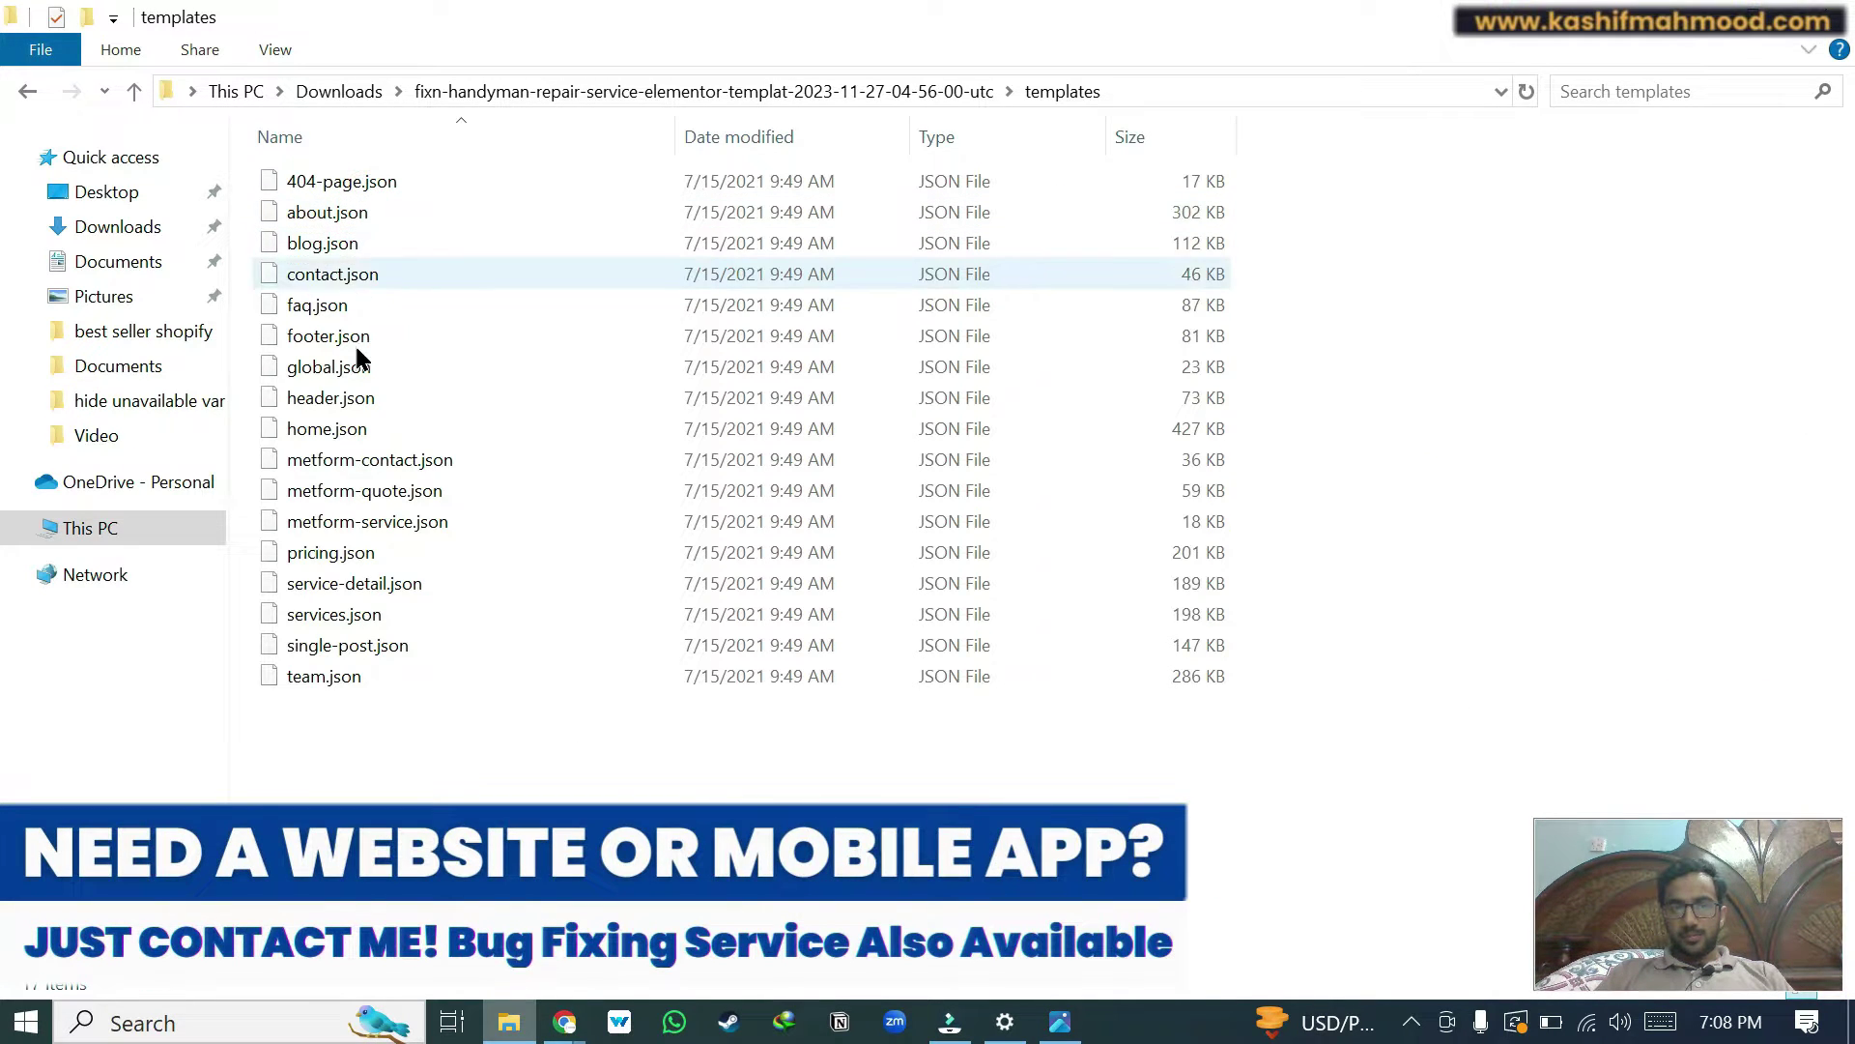
- Select metform-contact.json, metform-quote.json and metform-service.json, then go to MetForm's Forms page
{"action": "mouse_move", "coordinate": [1246, 461]}
{"action": "left_mouse_down"}
{"action": "mouse_move", "coordinate": [834, 537]}
{"action": "mouse_move", "coordinate": [1242, 444]}
{"action": "left_mouse_up"}
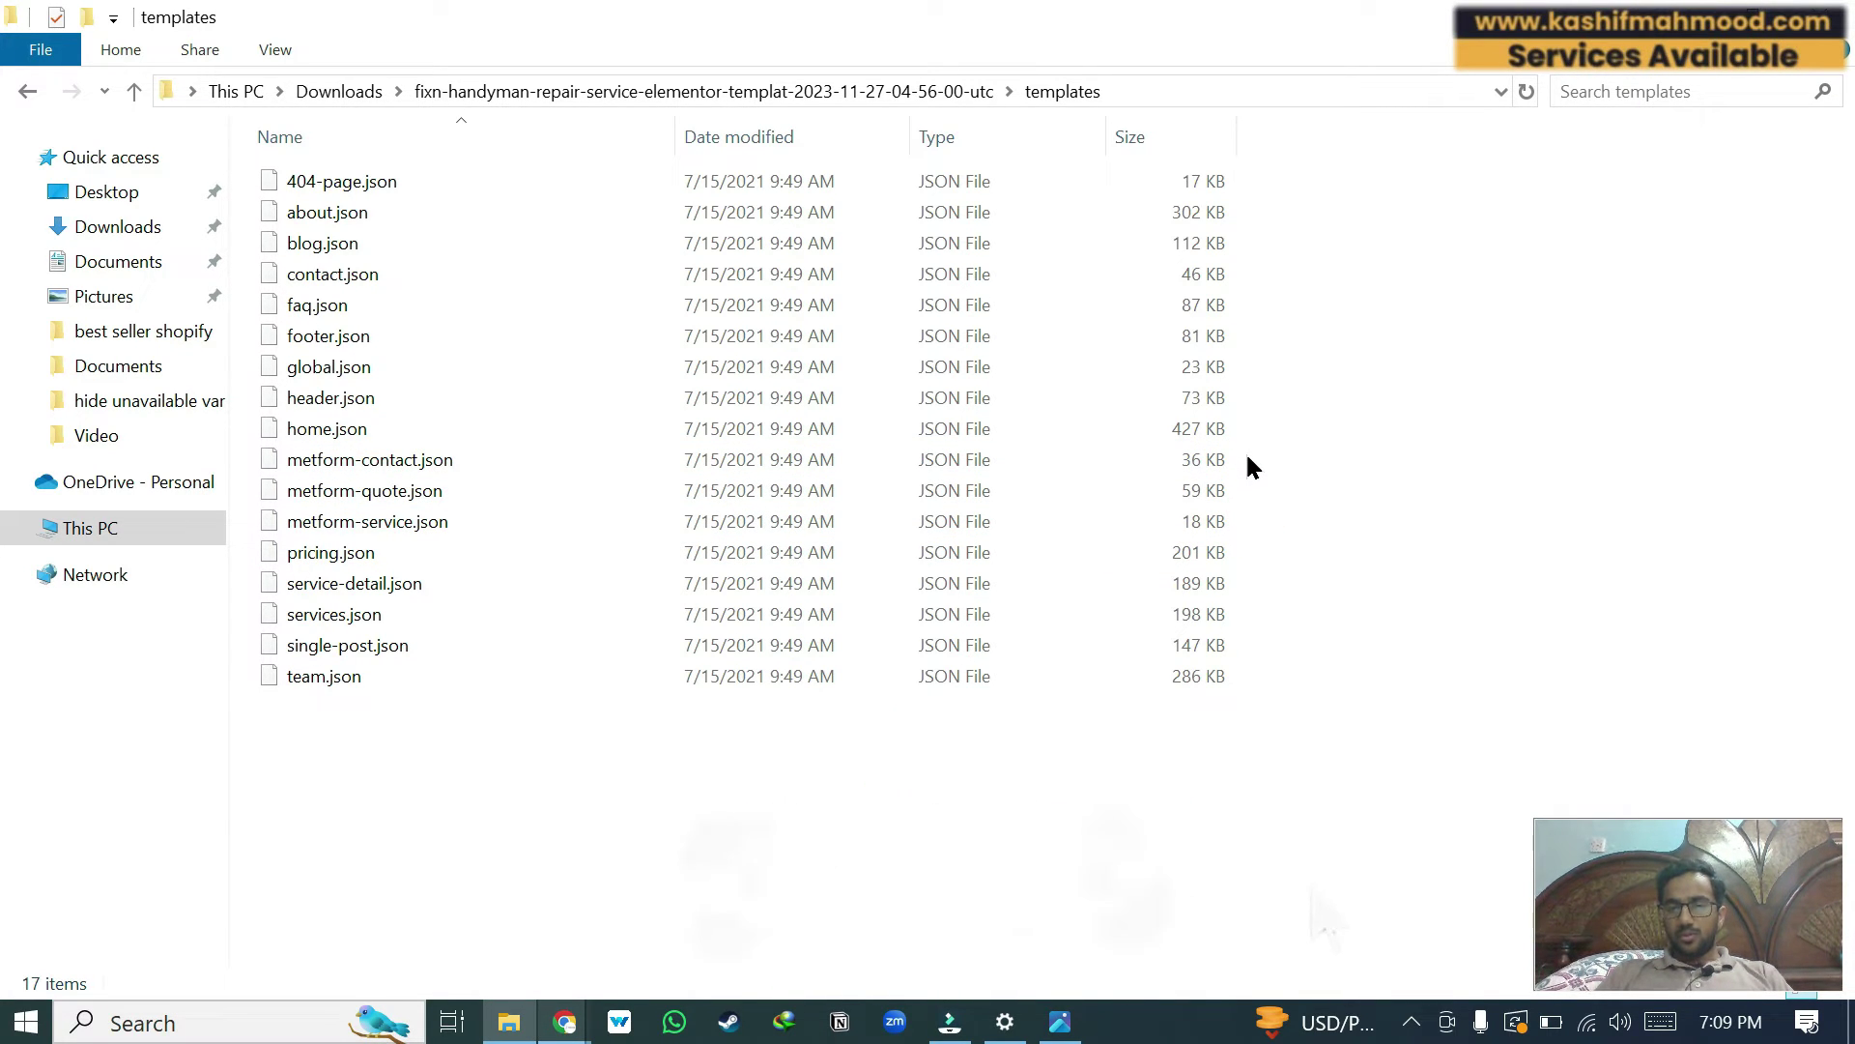
{"action": "left_click_drag", "start_coordinate": [1246, 462], "coordinate": [1176, 527]}
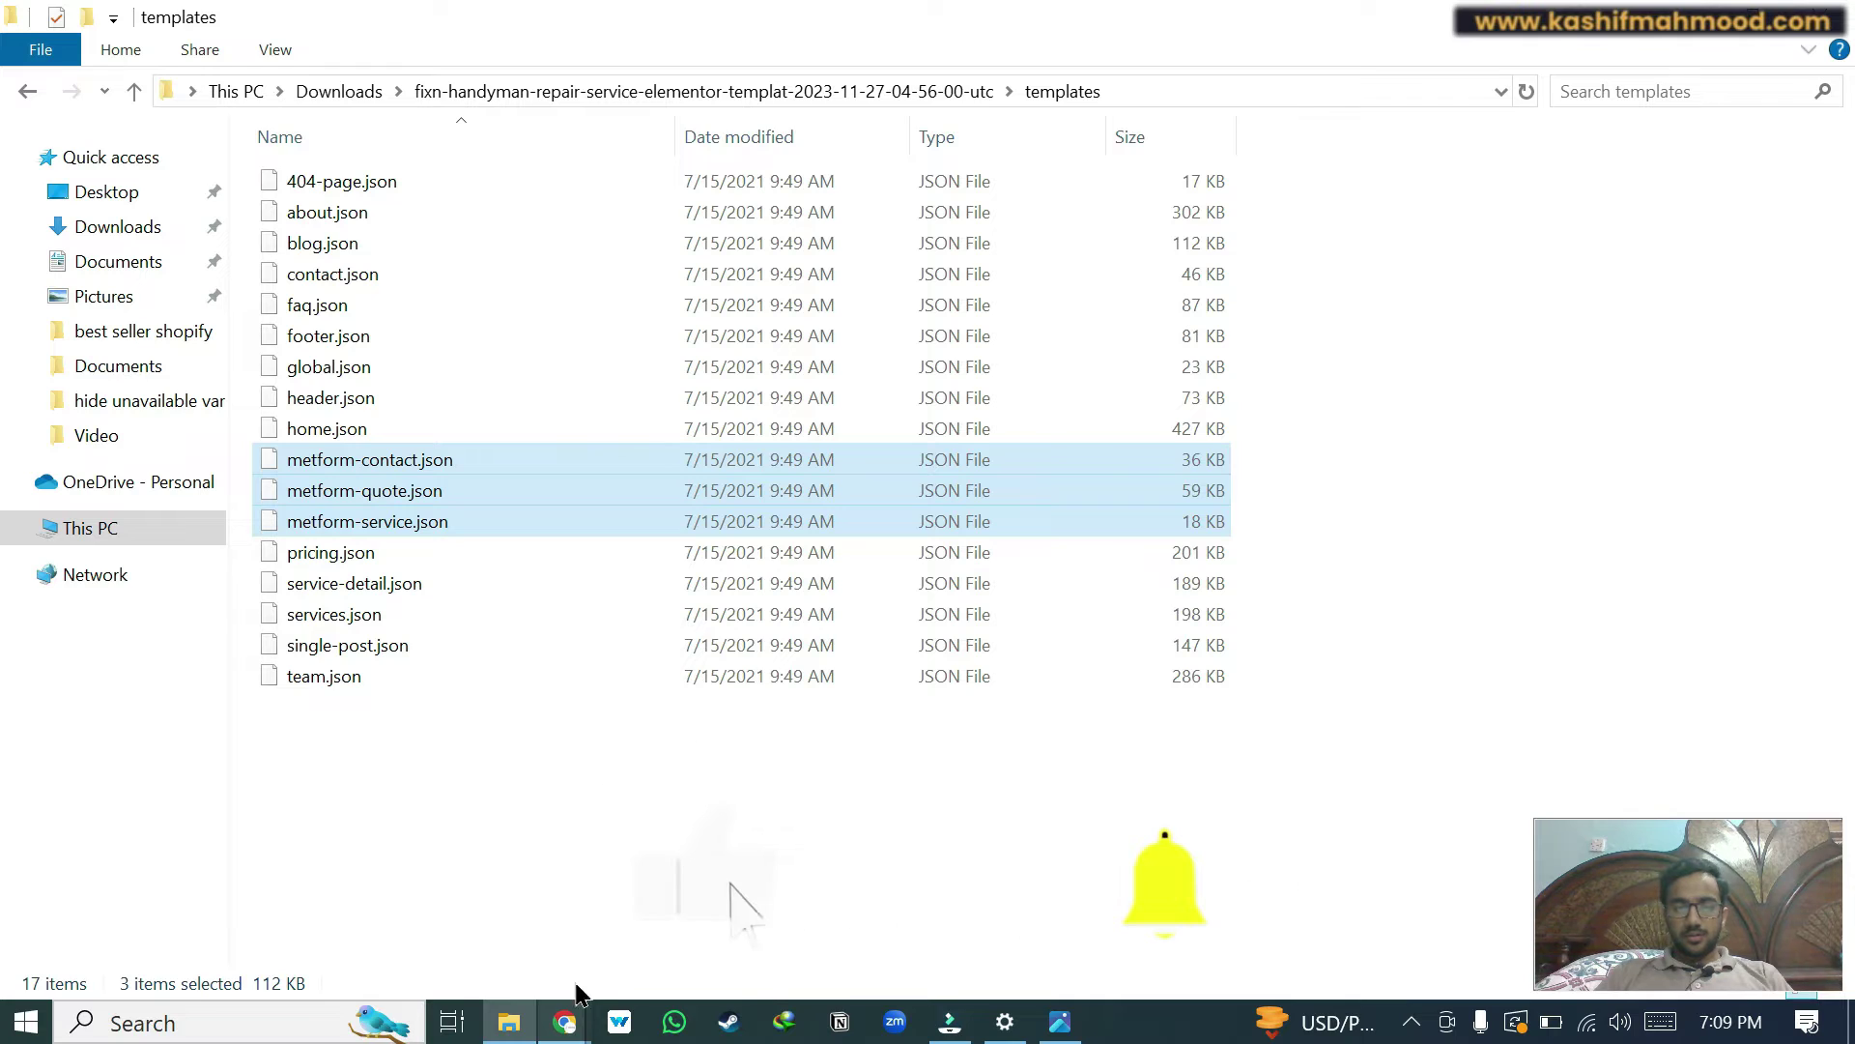
{"action": "left_click", "coordinate": [566, 1022]}
{"action": "left_click", "coordinate": [218, 361]}
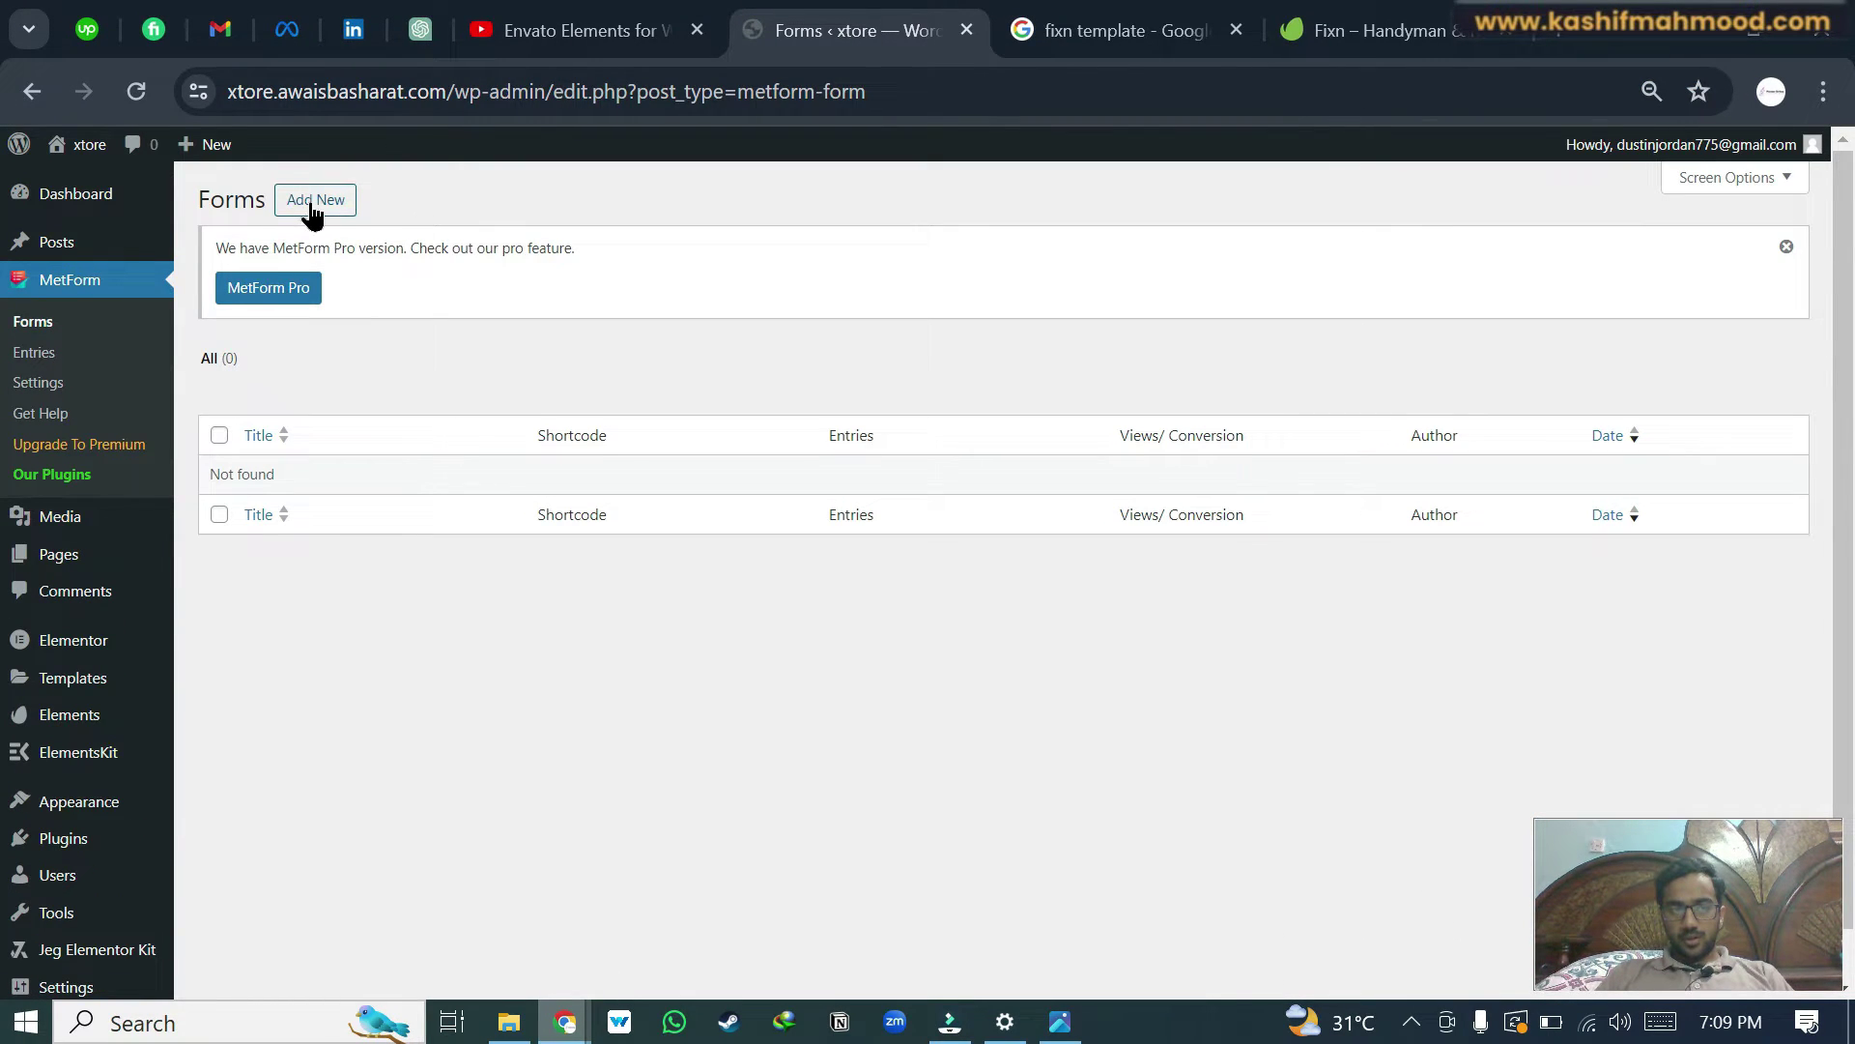
- Create a blank-template MetForm form named Contact and open it in the editor
{"action": "left_click", "coordinate": [317, 203]}
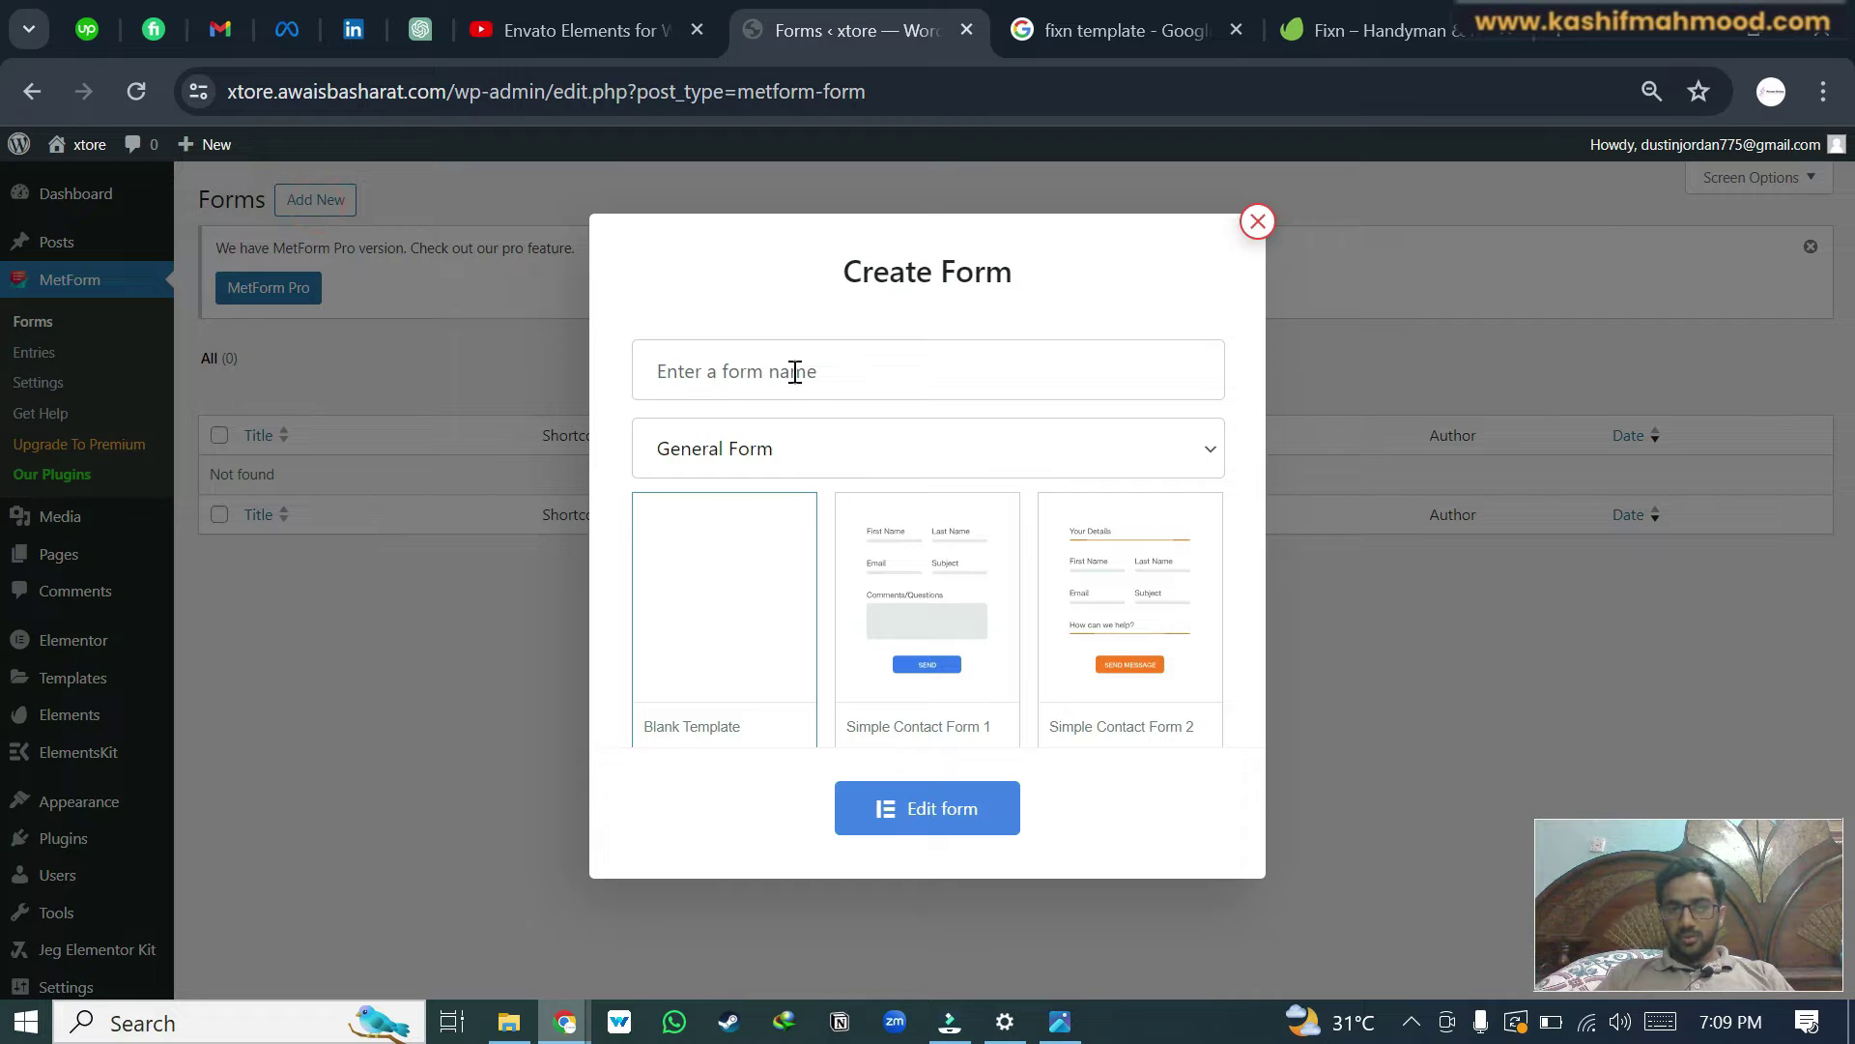
{"action": "left_click", "coordinate": [794, 371]}
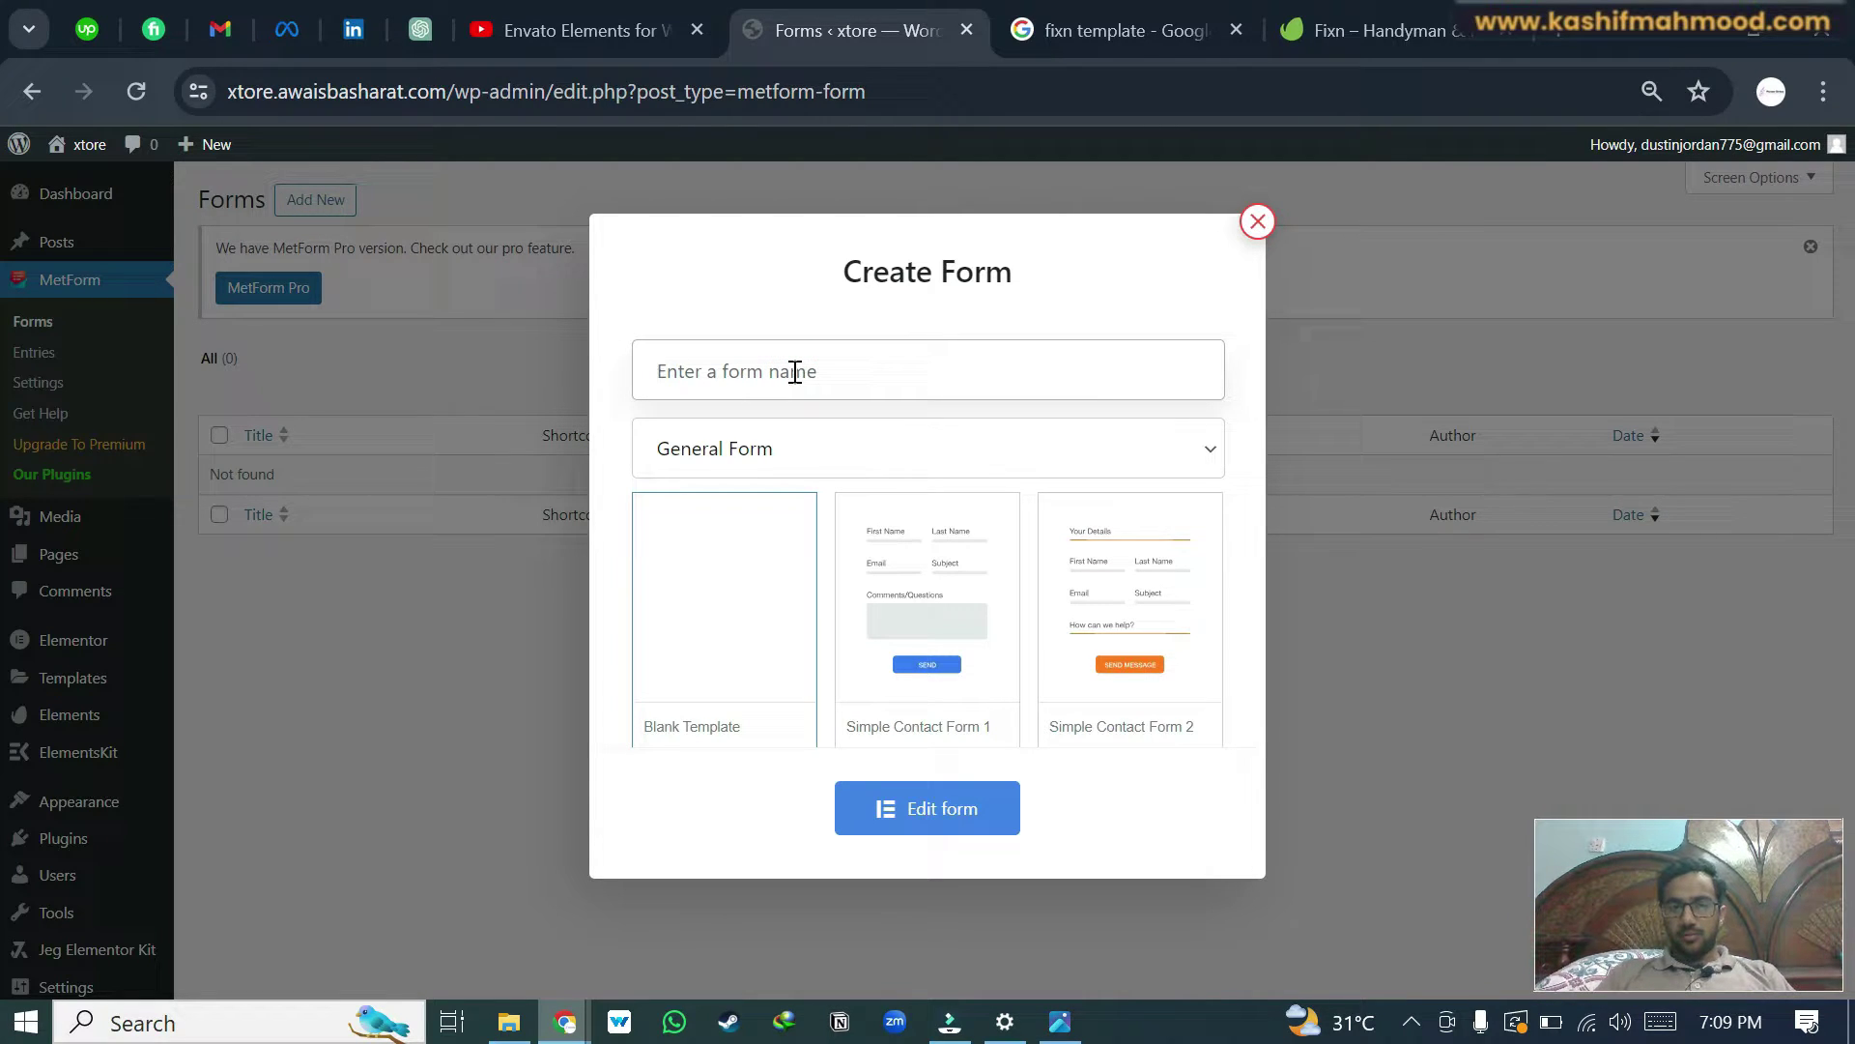
{"action": "type", "text": "Contact"}
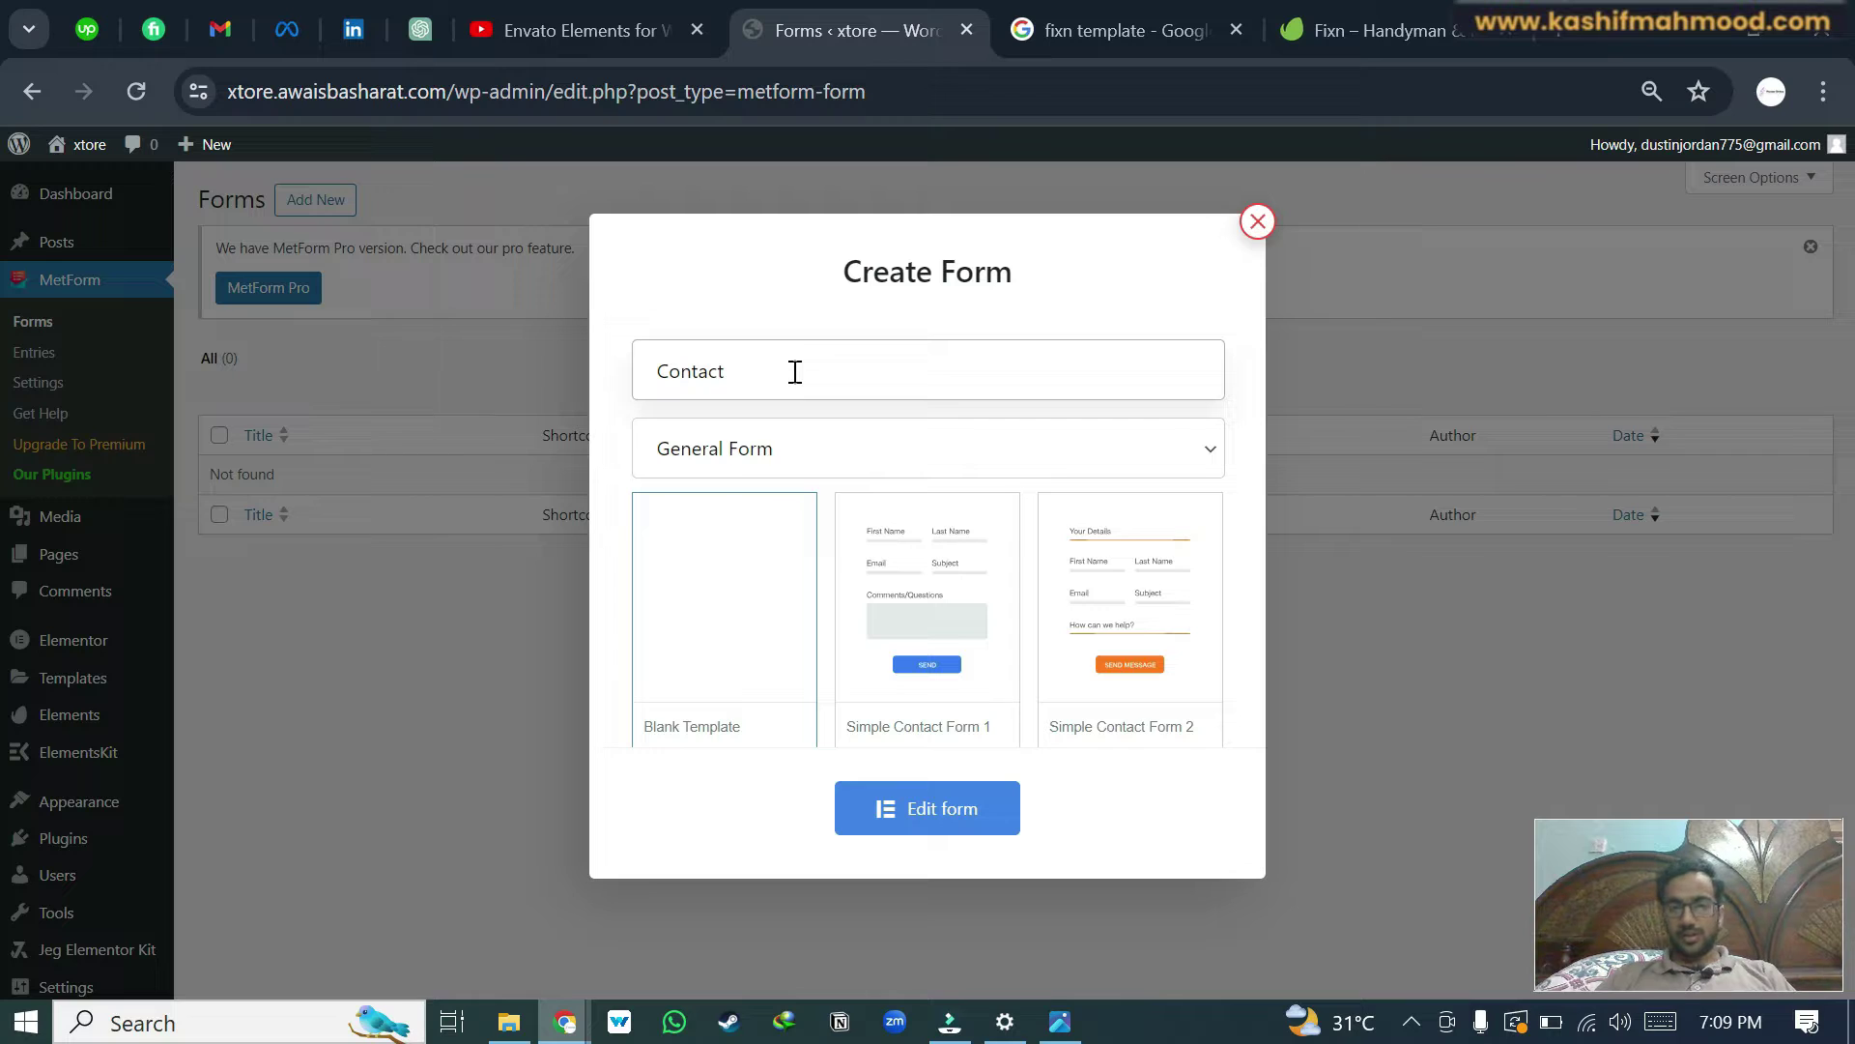
{"action": "scroll", "coordinate": [689, 630], "scroll_direction": "down", "scroll_amount": 1}
{"action": "scroll", "coordinate": [708, 565], "scroll_direction": "down", "scroll_amount": 1}
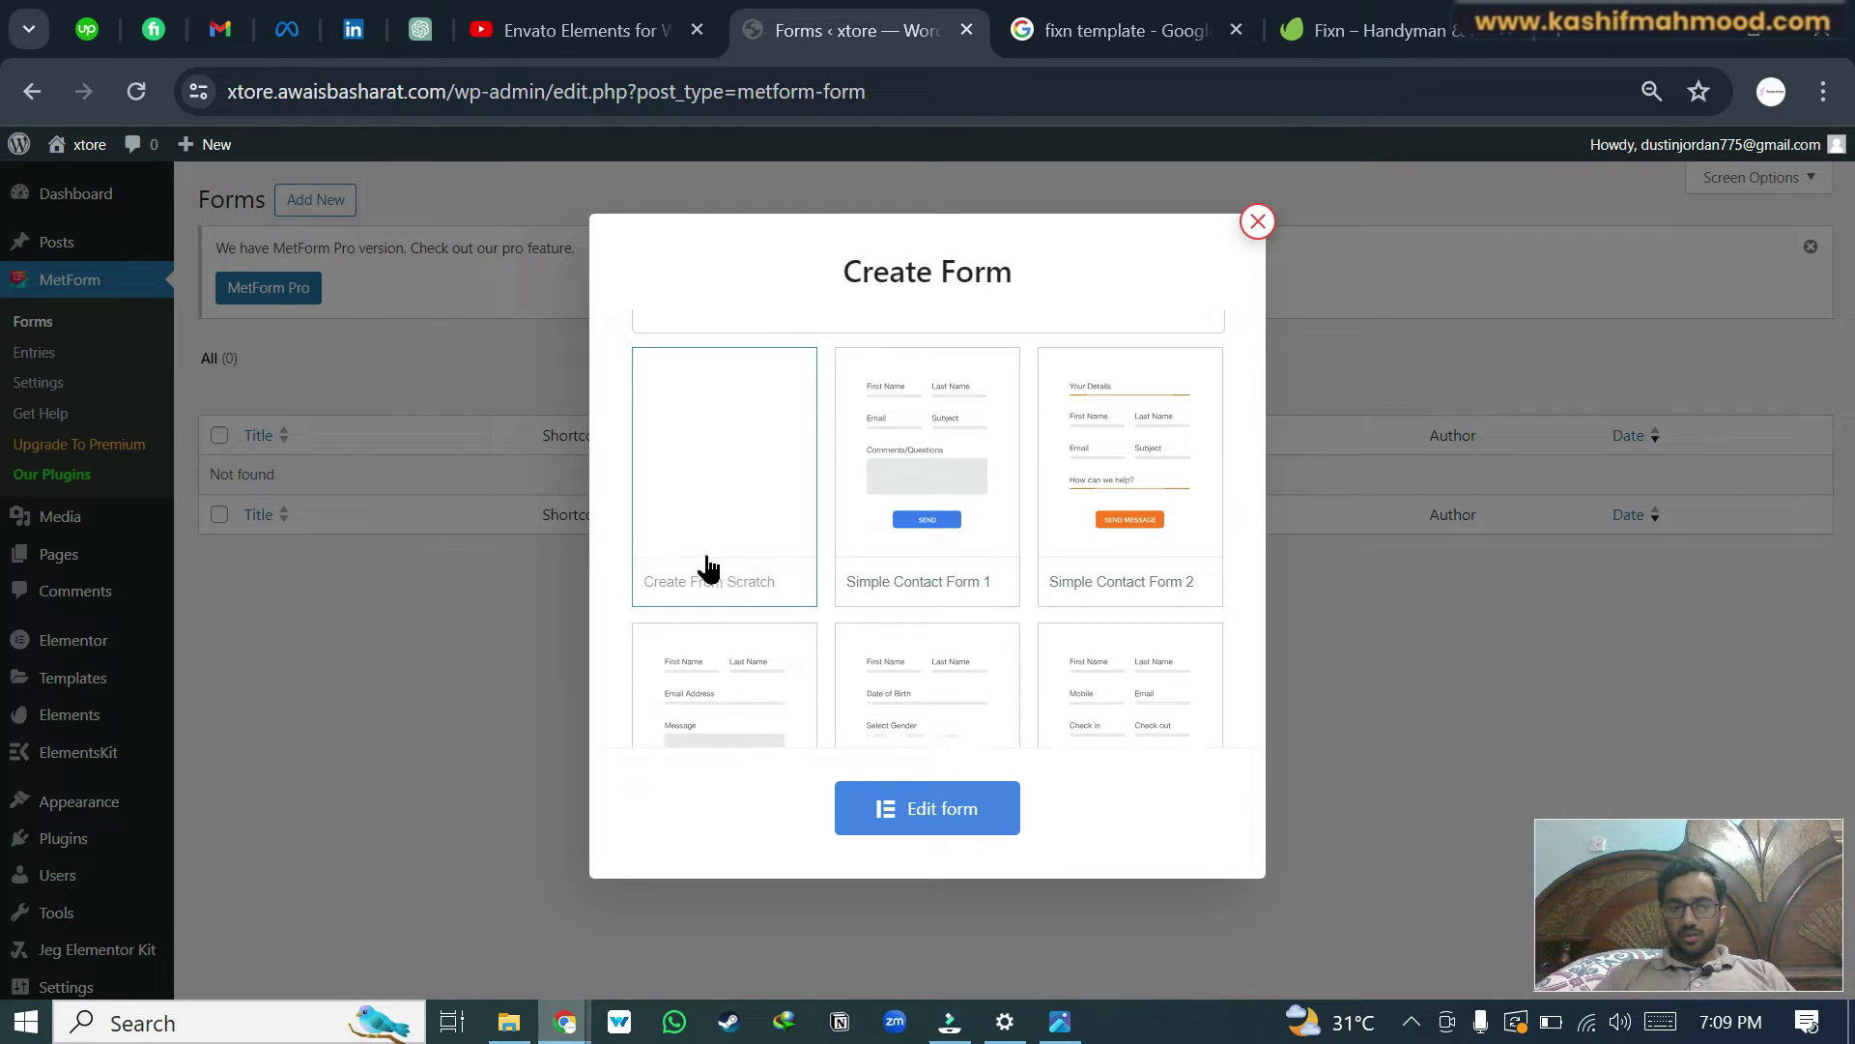
{"action": "left_click", "coordinate": [916, 813]}
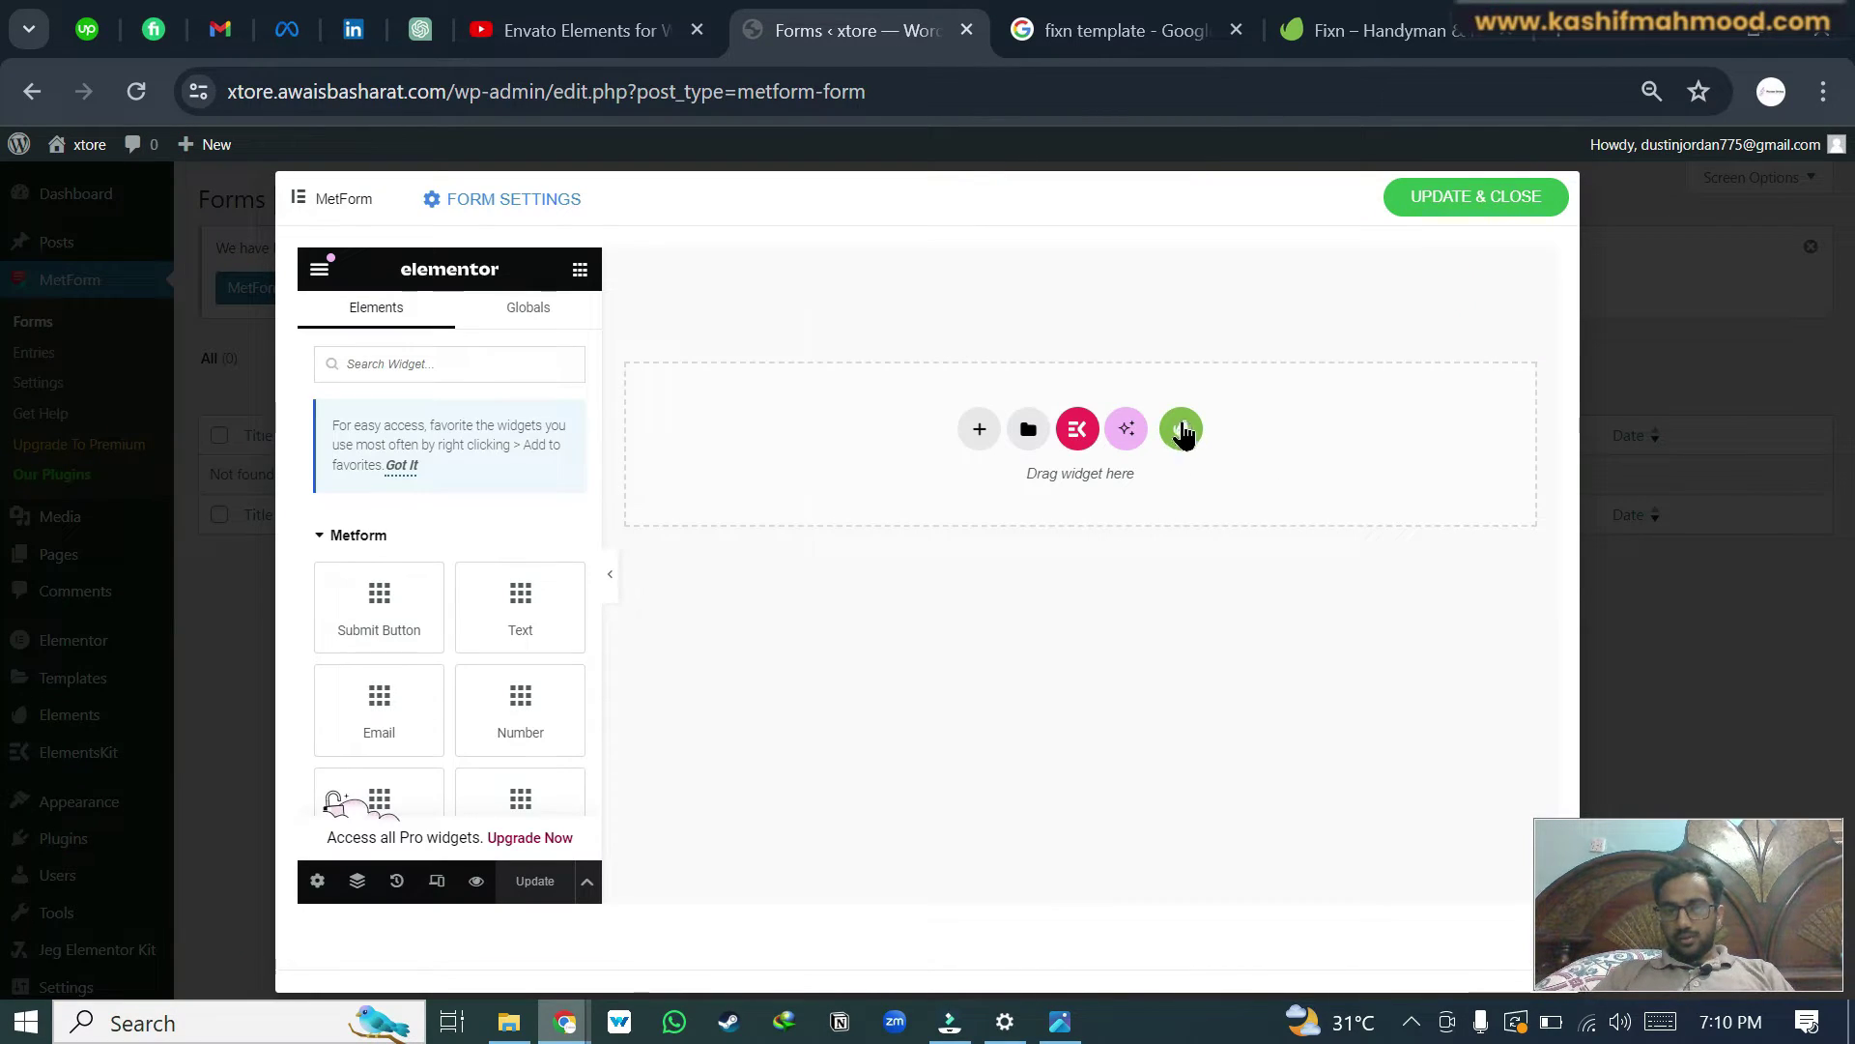
- Insert the Fixn kit's Metform Contact template into the Contact form and save it
{"action": "left_click", "coordinate": [1184, 429]}
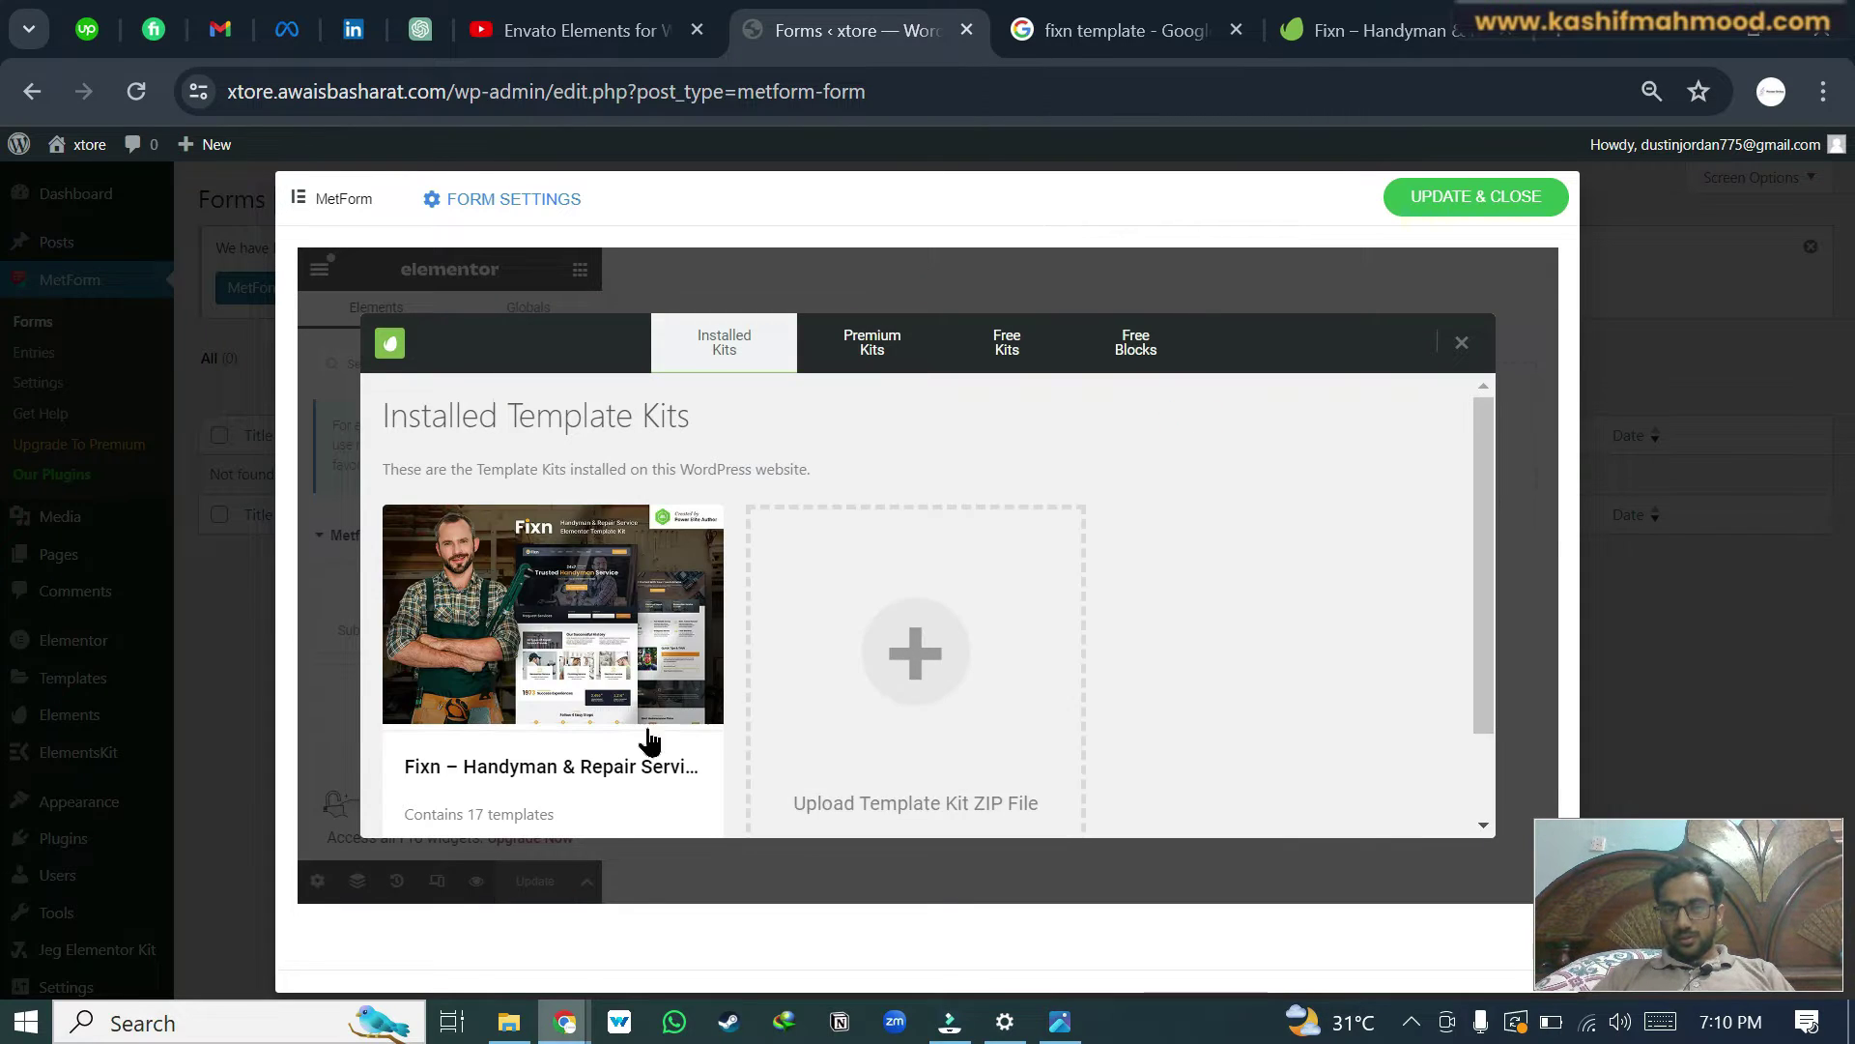
{"action": "scroll", "coordinate": [631, 750], "scroll_direction": "down", "scroll_amount": 2}
{"action": "left_click", "coordinate": [483, 764]}
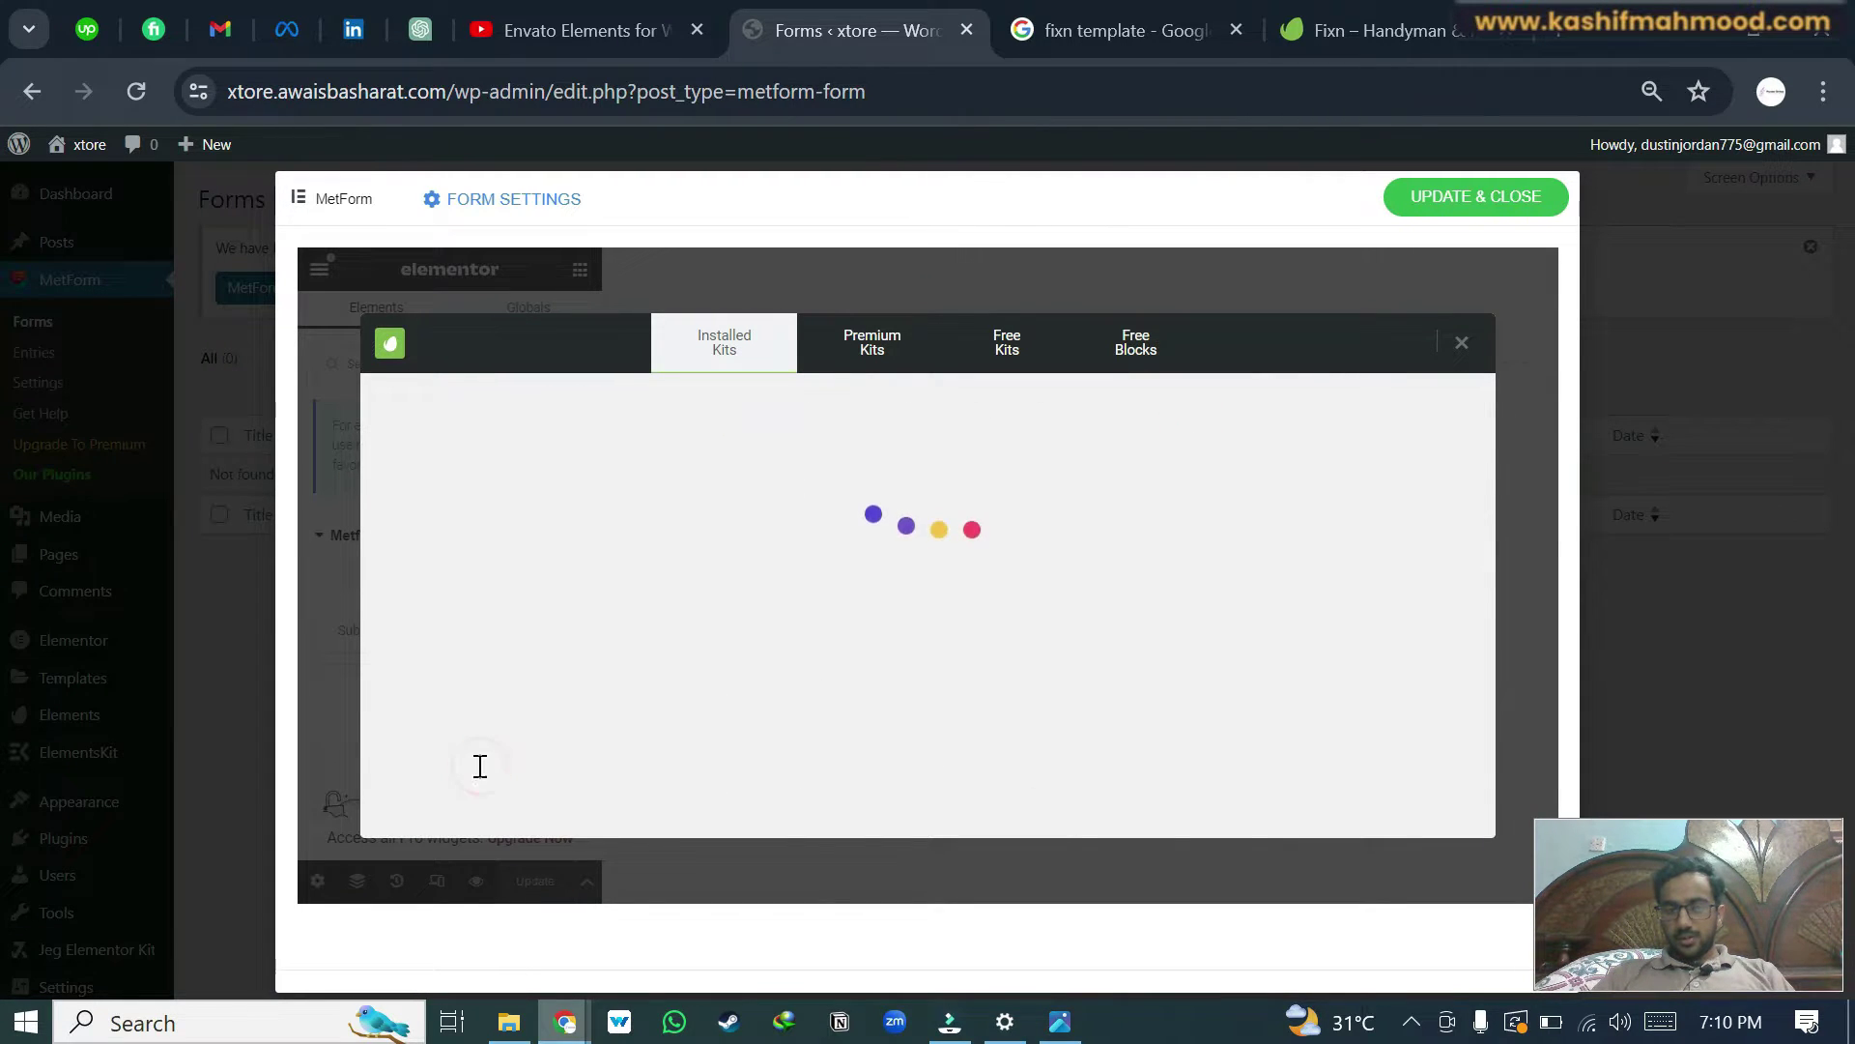
{"action": "scroll", "coordinate": [927, 683], "scroll_direction": "down", "scroll_amount": 3}
{"action": "scroll", "coordinate": [927, 683], "scroll_direction": "down", "scroll_amount": 3}
{"action": "scroll", "coordinate": [927, 684], "scroll_direction": "down", "scroll_amount": 3}
{"action": "scroll", "coordinate": [927, 683], "scroll_direction": "down", "scroll_amount": 2}
{"action": "scroll", "coordinate": [936, 682], "scroll_direction": "down", "scroll_amount": 3}
{"action": "scroll", "coordinate": [935, 682], "scroll_direction": "down", "scroll_amount": 3}
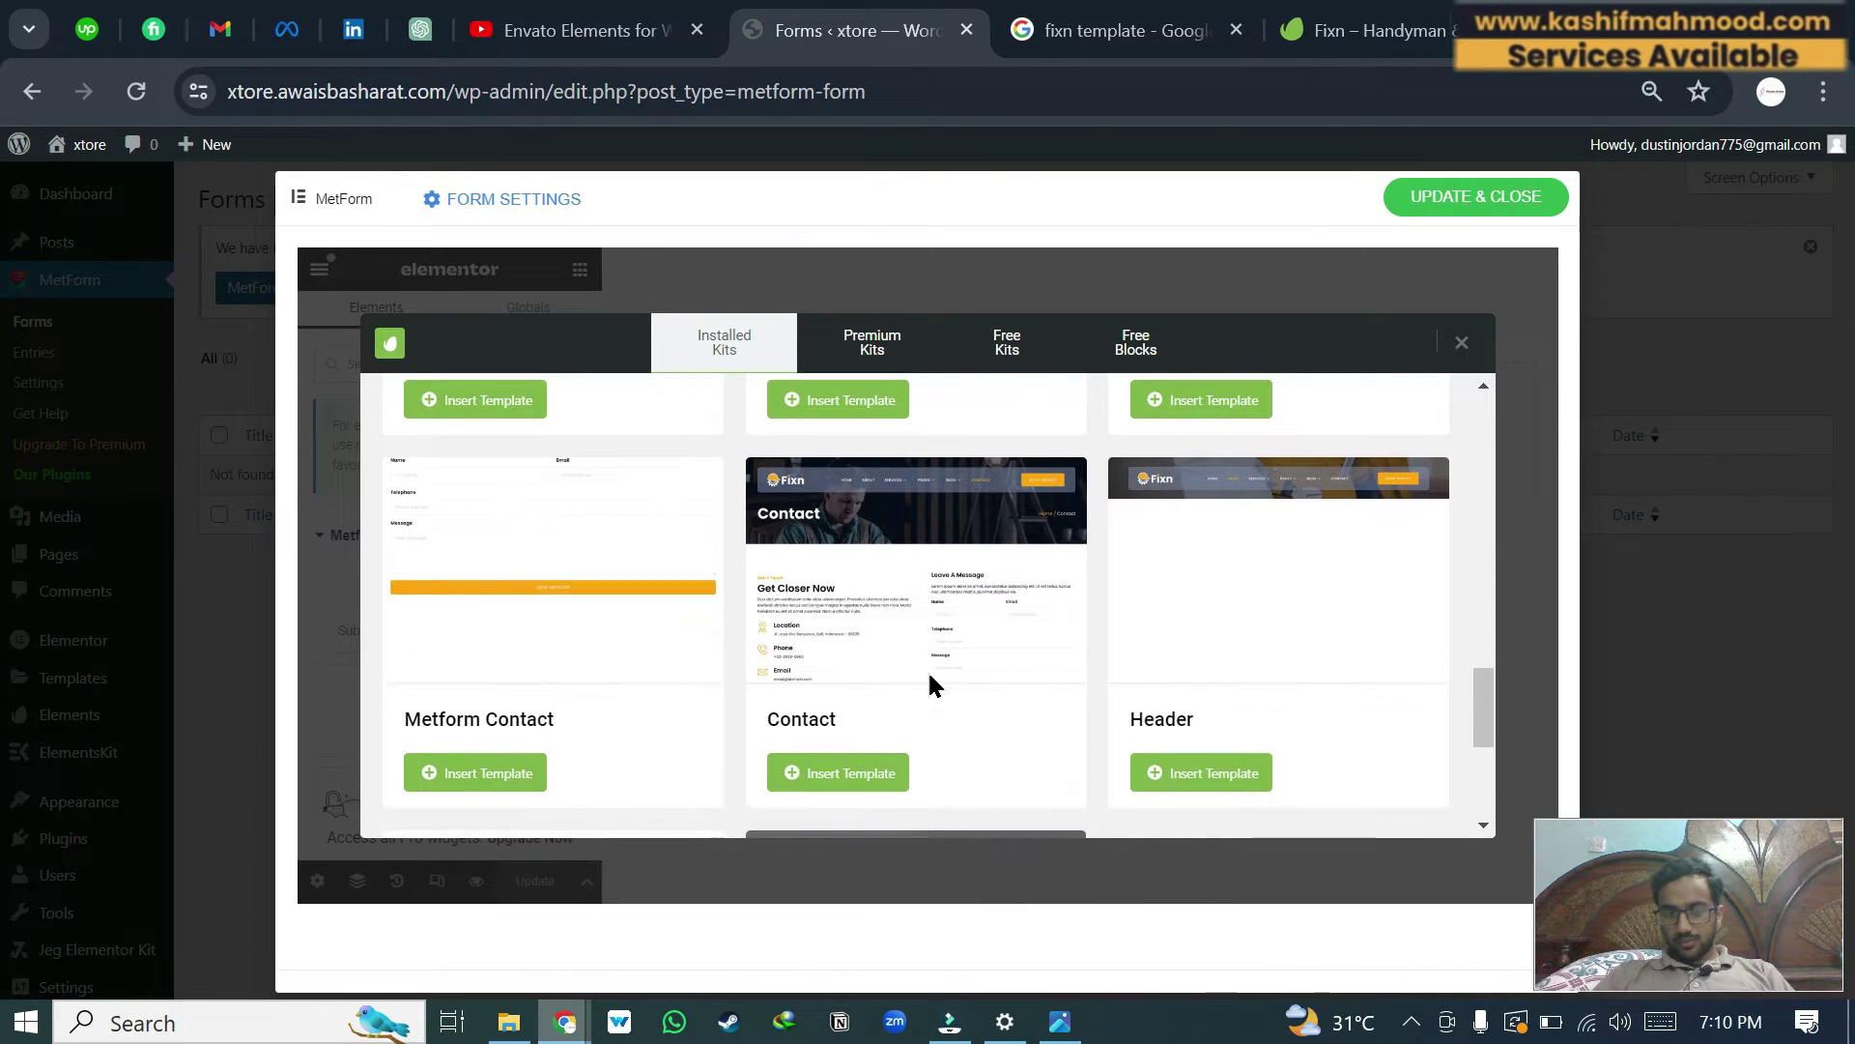
{"action": "left_click", "coordinate": [470, 772]}
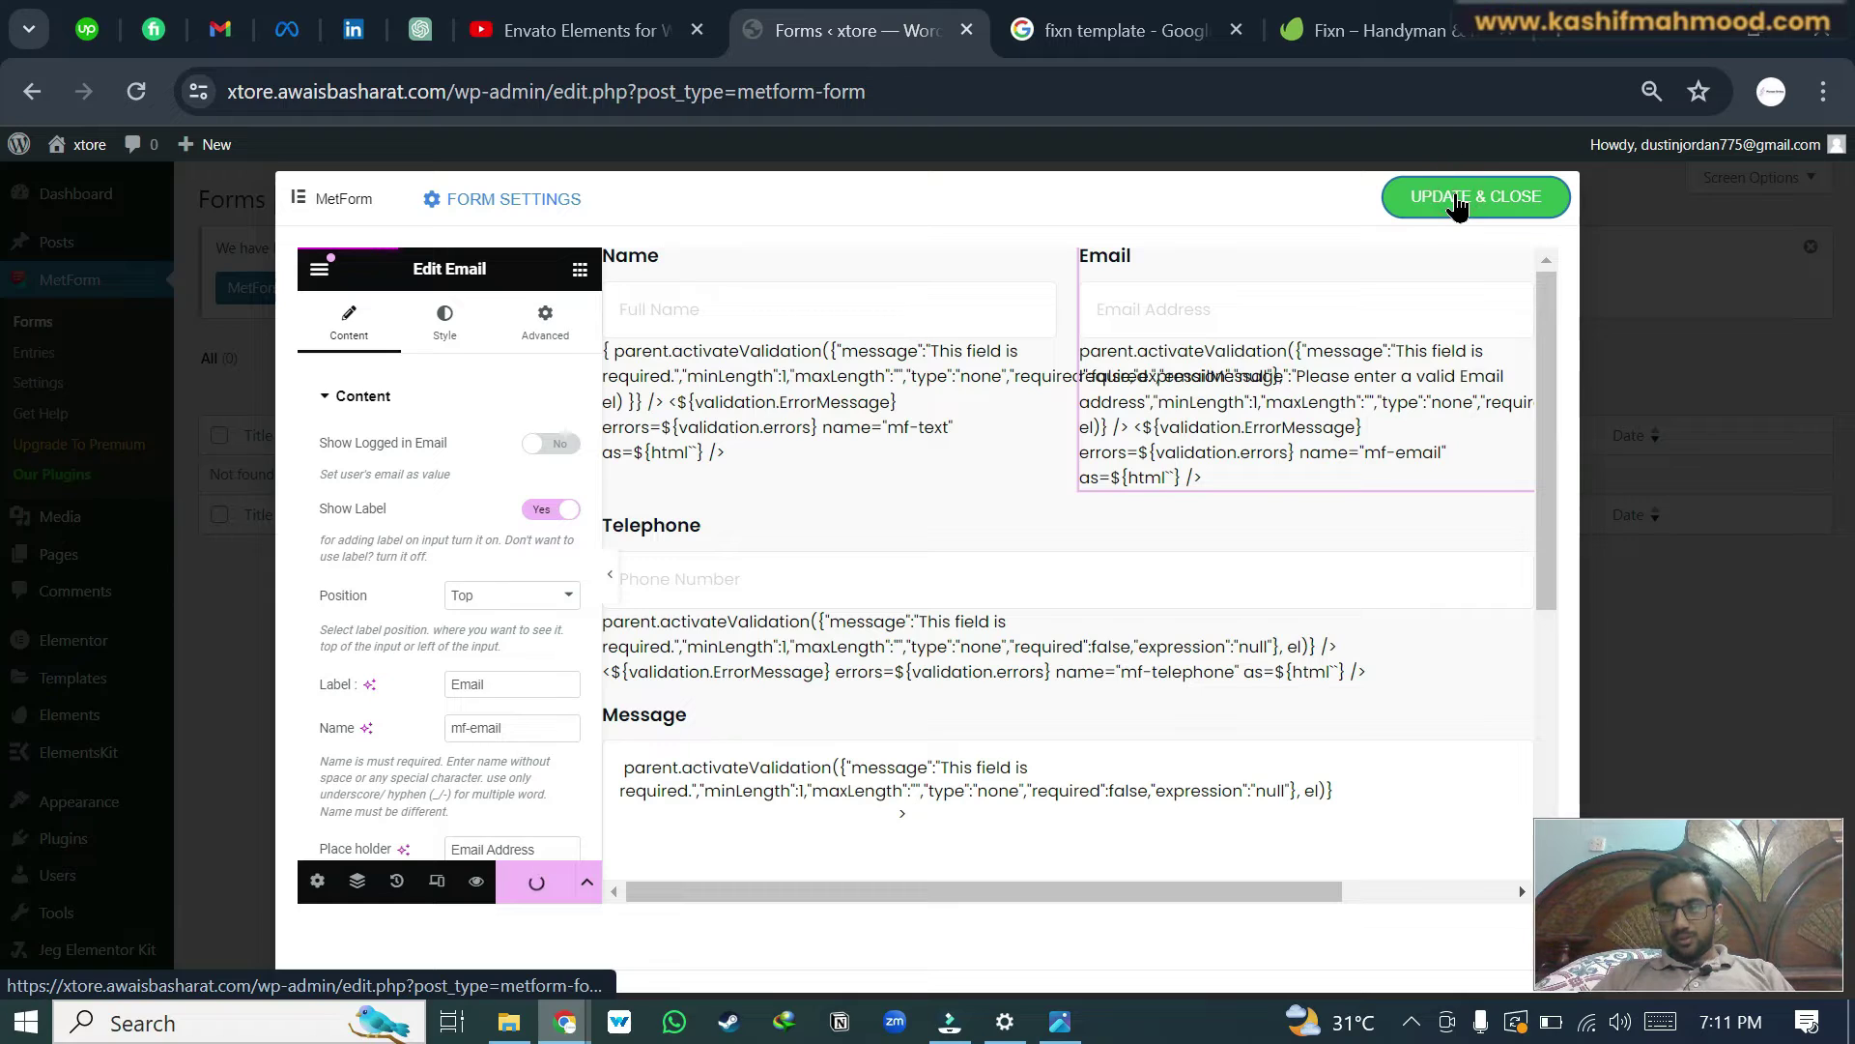
{"action": "left_click", "coordinate": [1465, 197]}
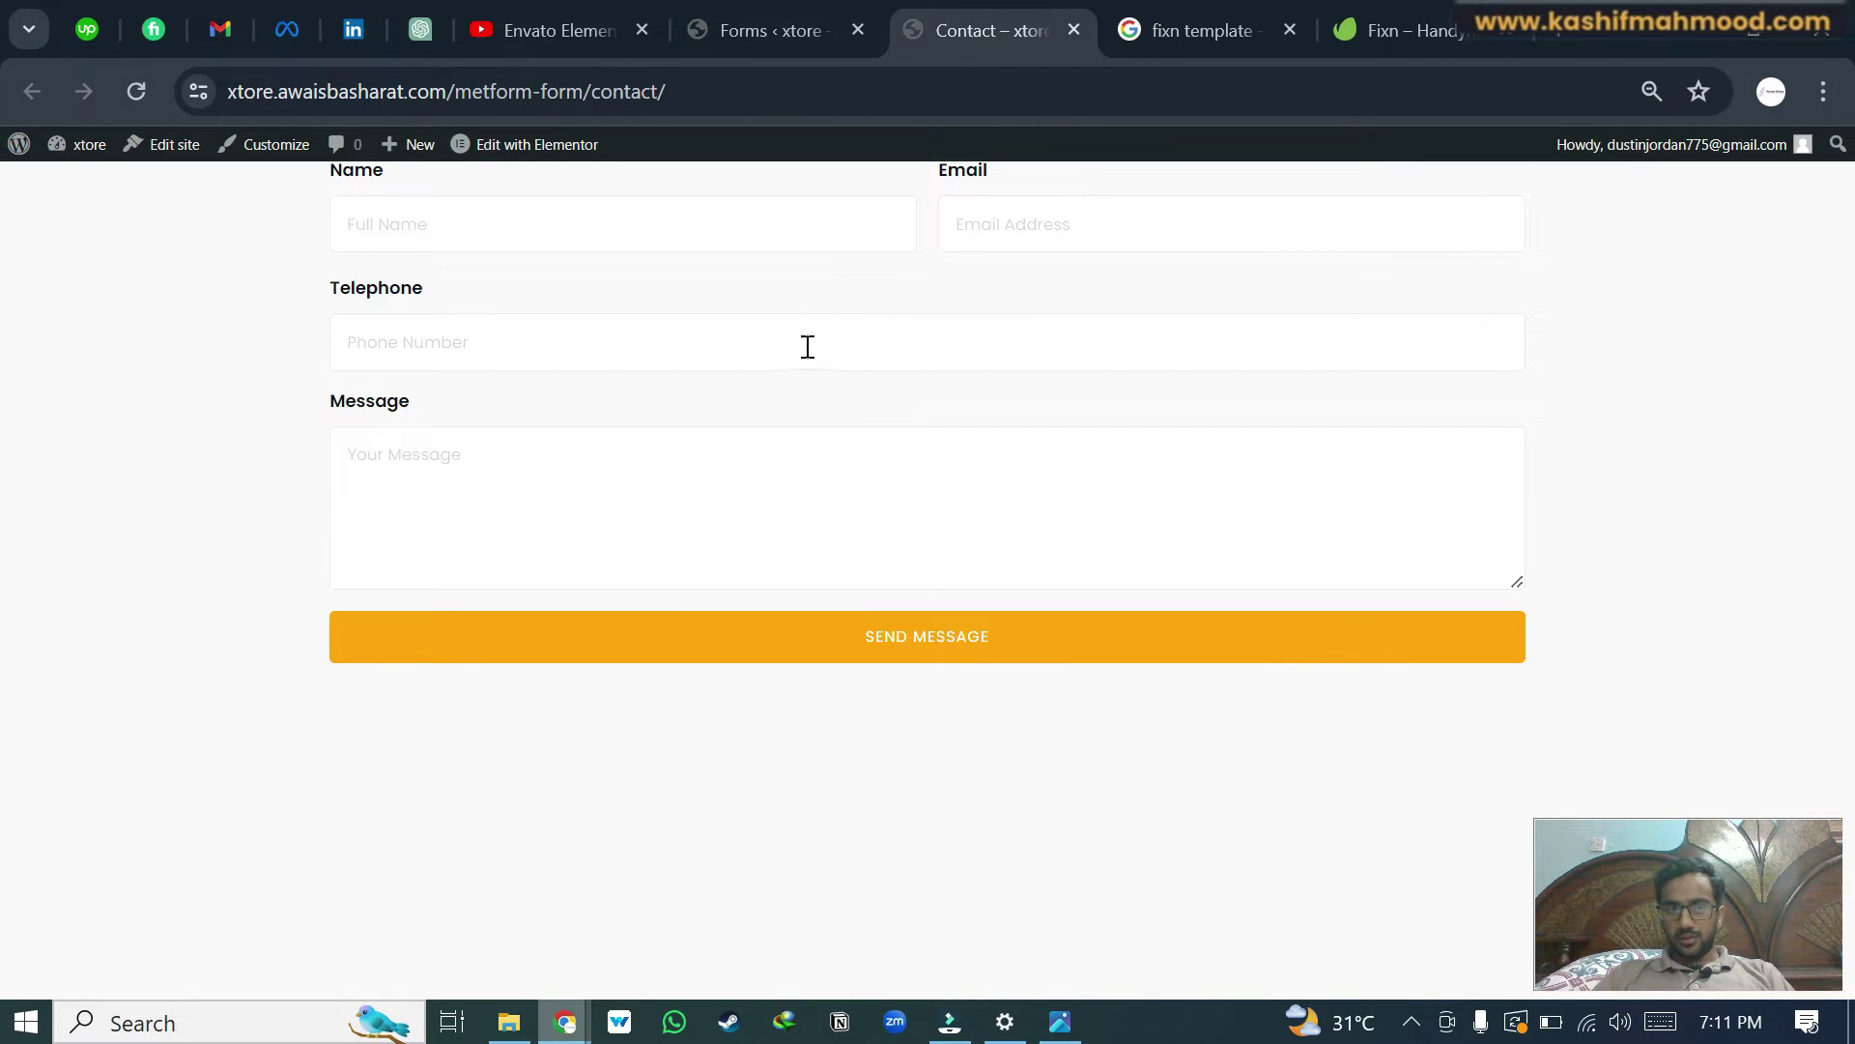
- Create a new form named Services and open it in the editor
{"action": "left_click", "coordinate": [743, 31]}
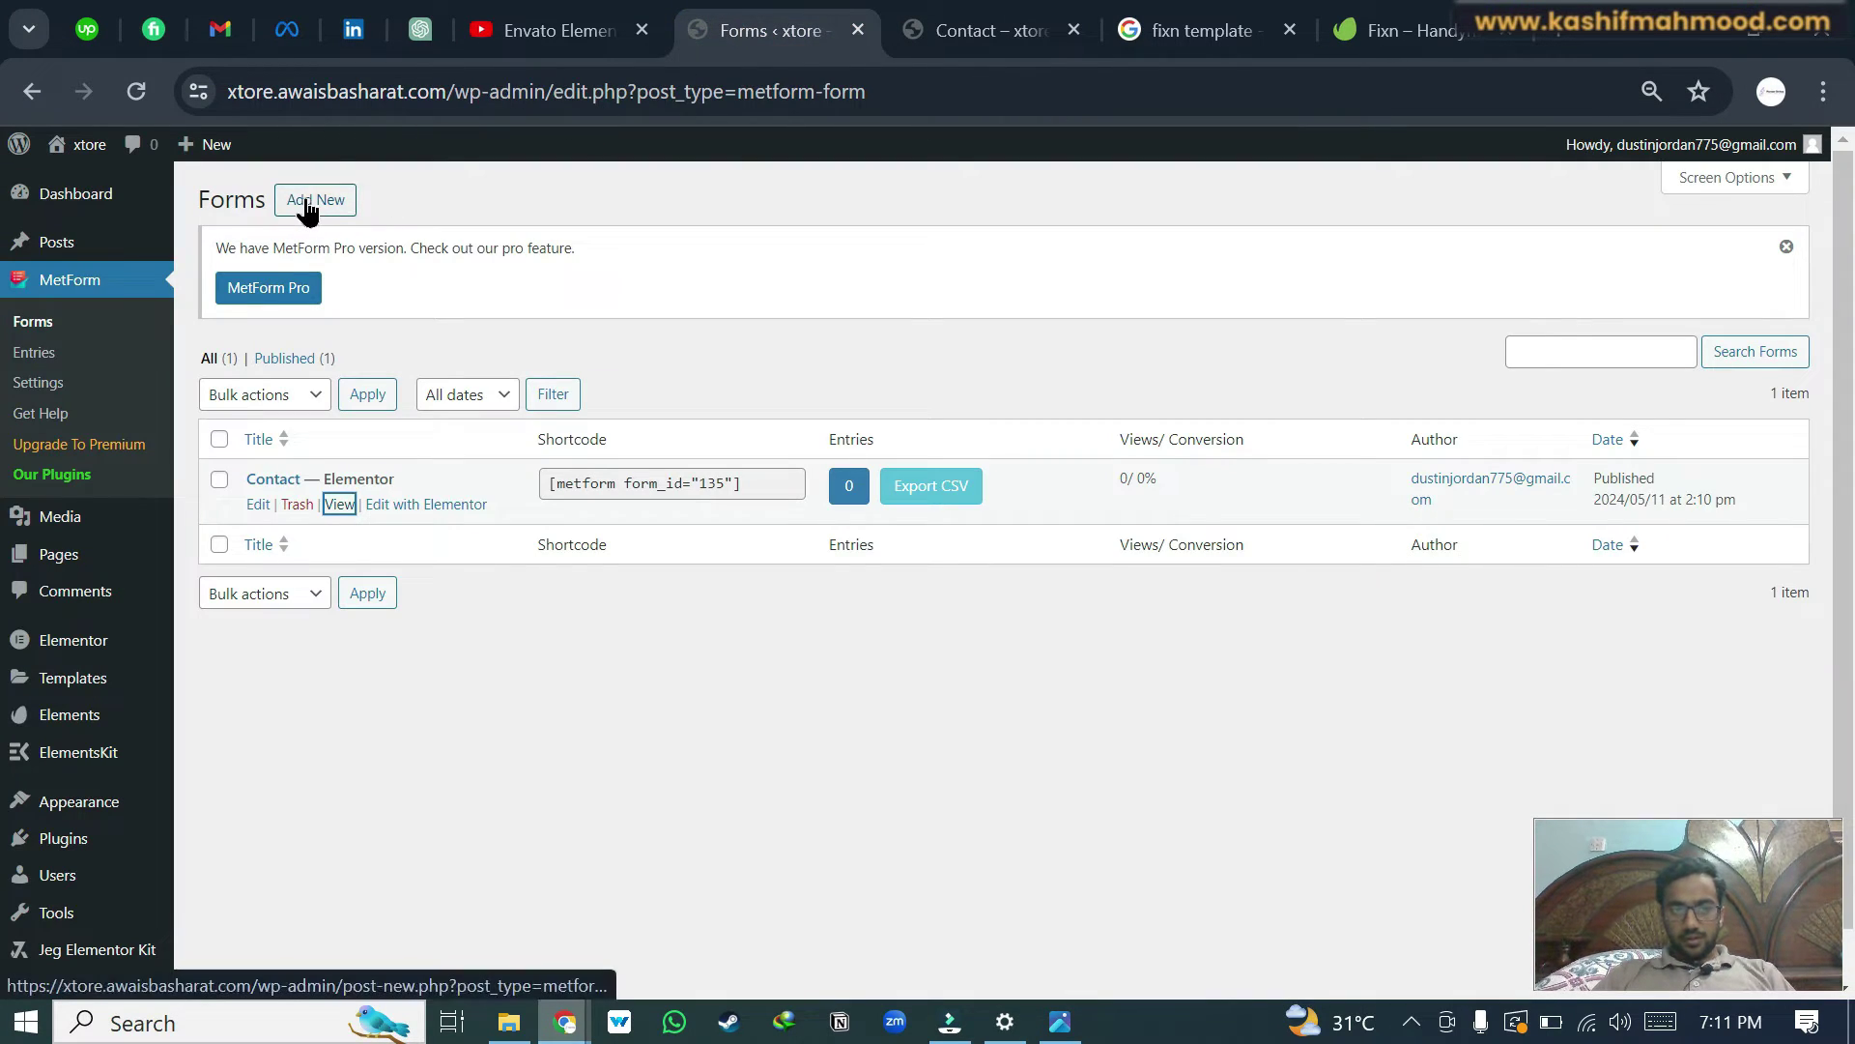
{"action": "left_click", "coordinate": [307, 203]}
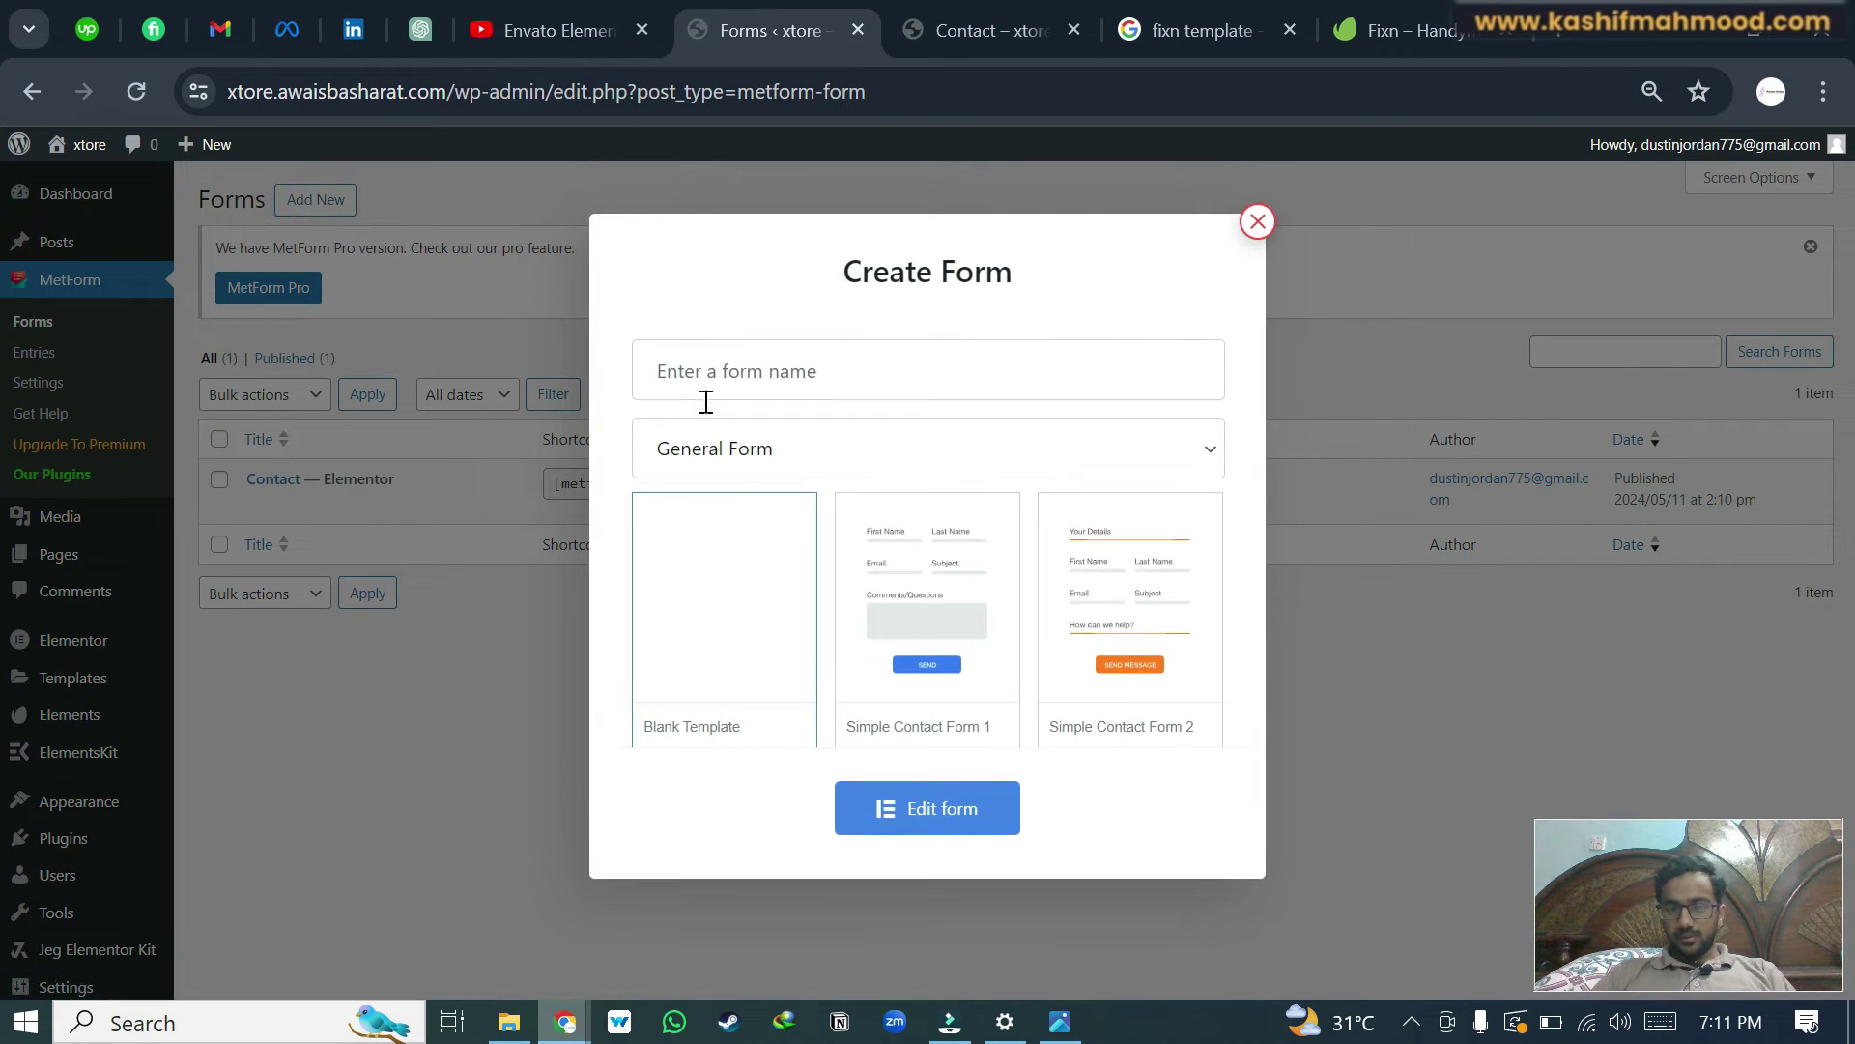
{"action": "left_click", "coordinate": [734, 371]}
{"action": "type", "text": "Services"}
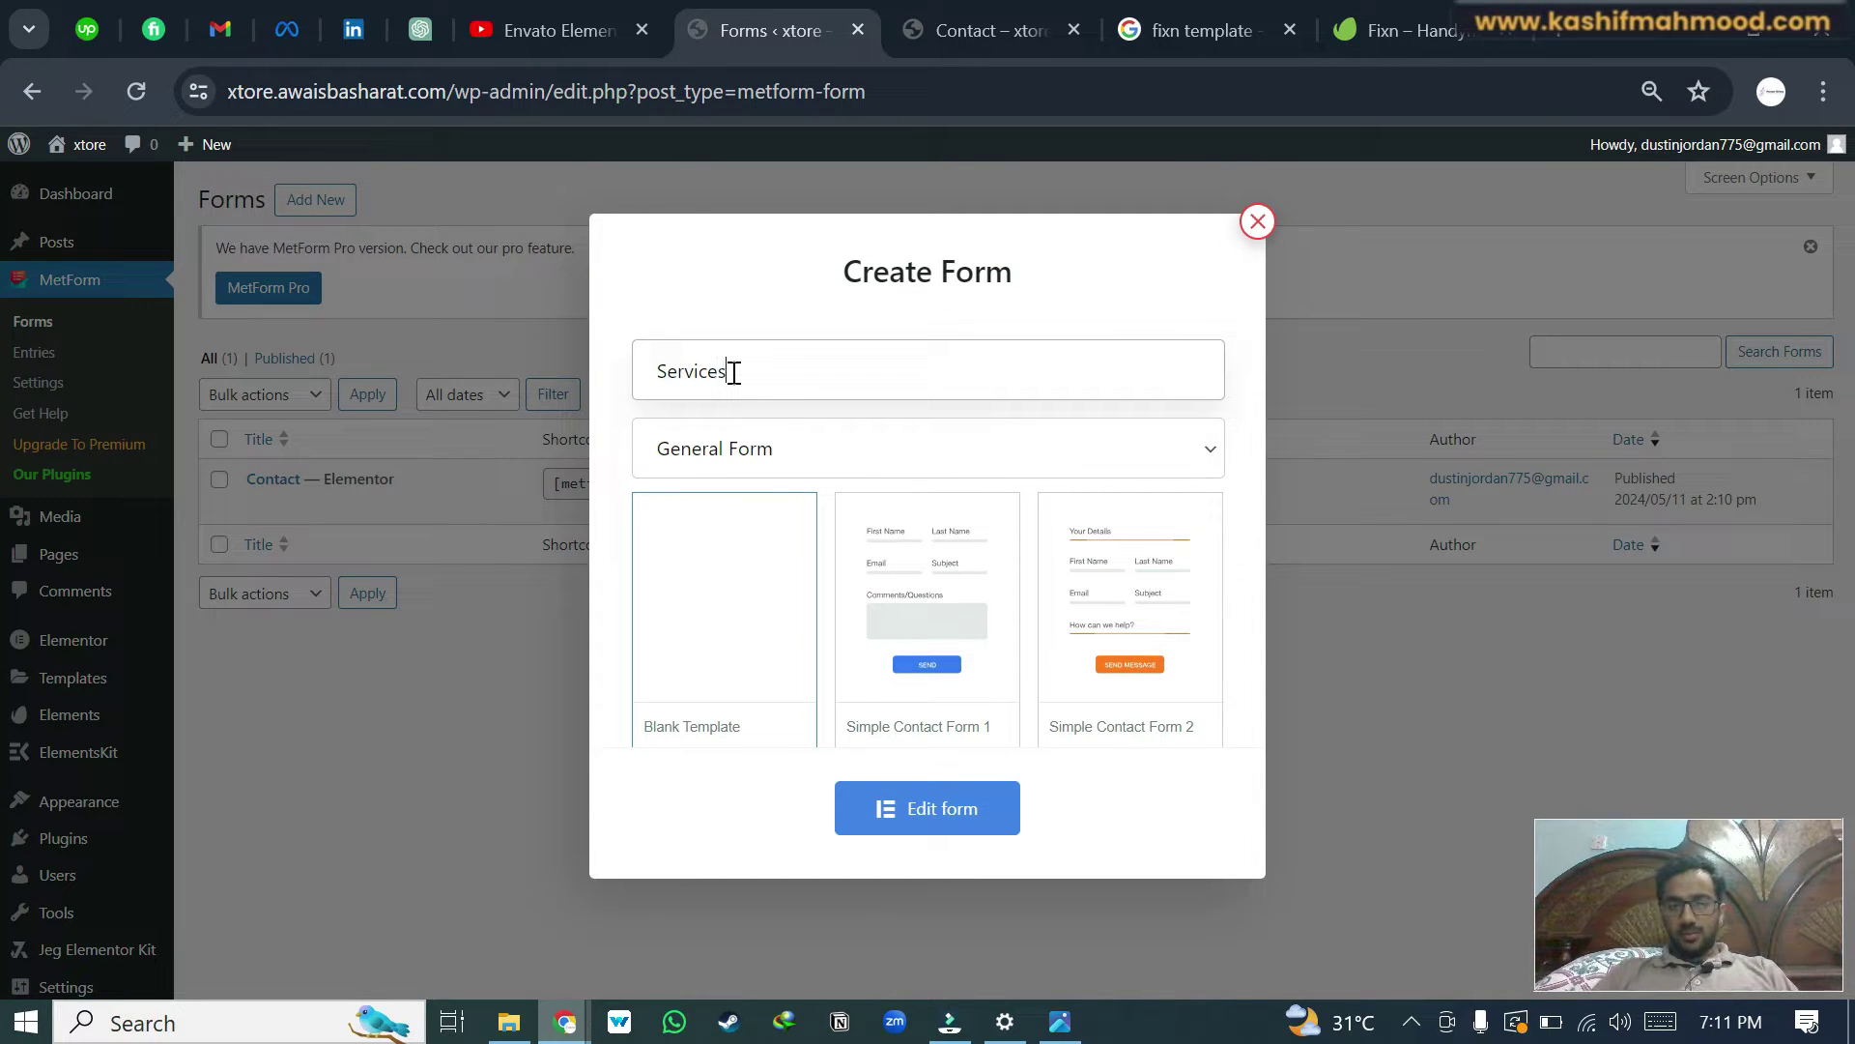
{"action": "left_click", "coordinate": [928, 807]}
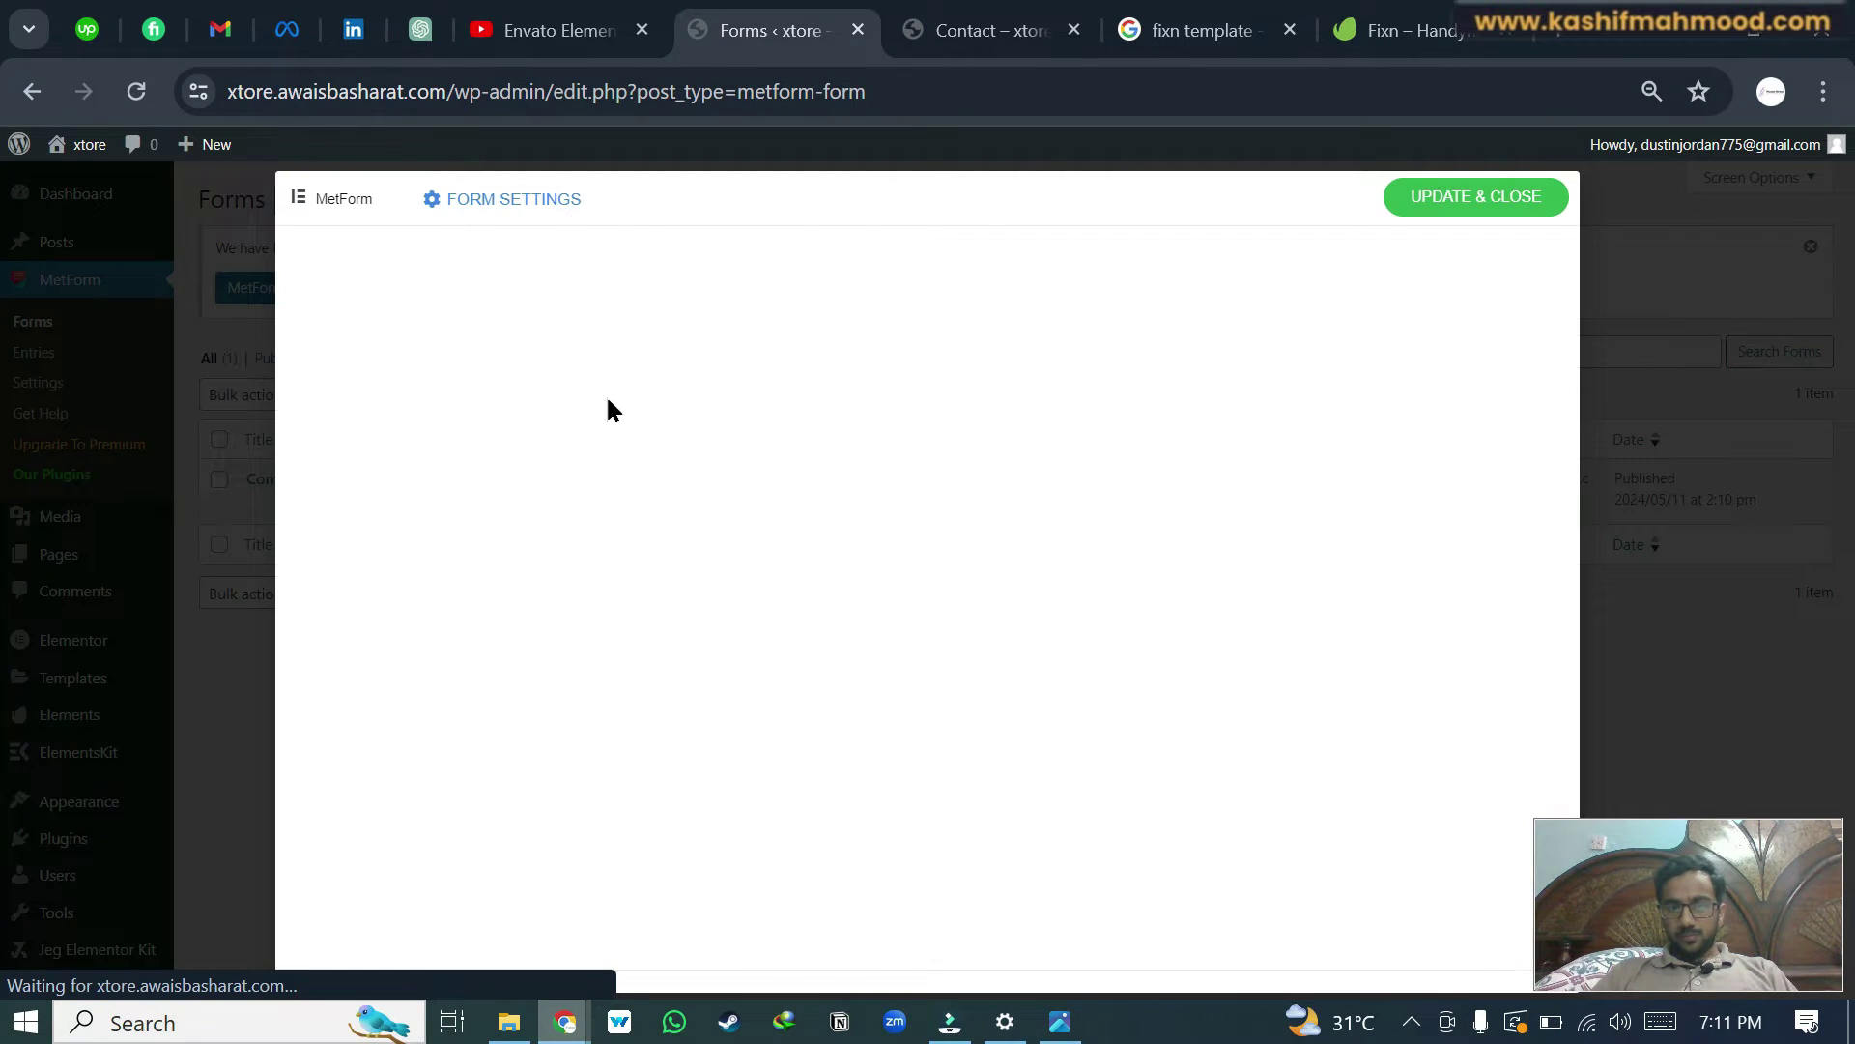
- Insert the Metform Service template into the Services form, save it, and preview it
{"action": "left_click", "coordinate": [1185, 432]}
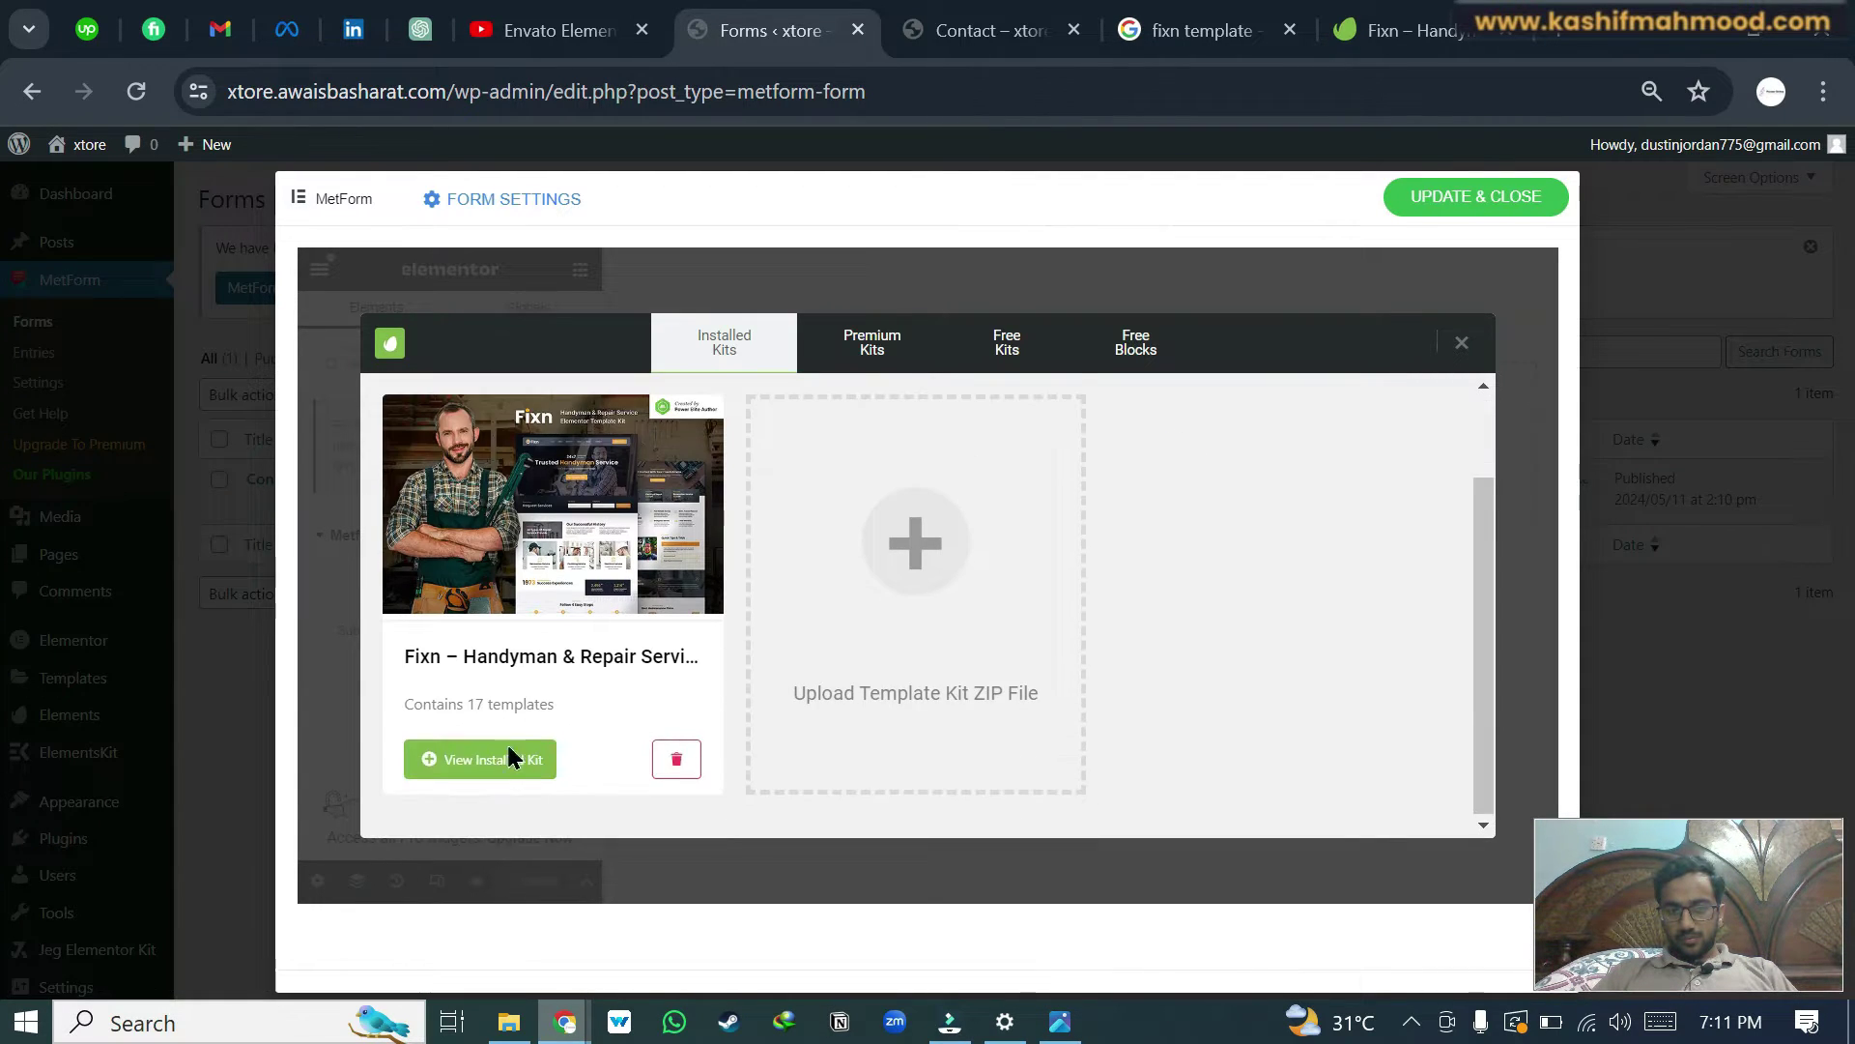
{"action": "left_click", "coordinate": [491, 748]}
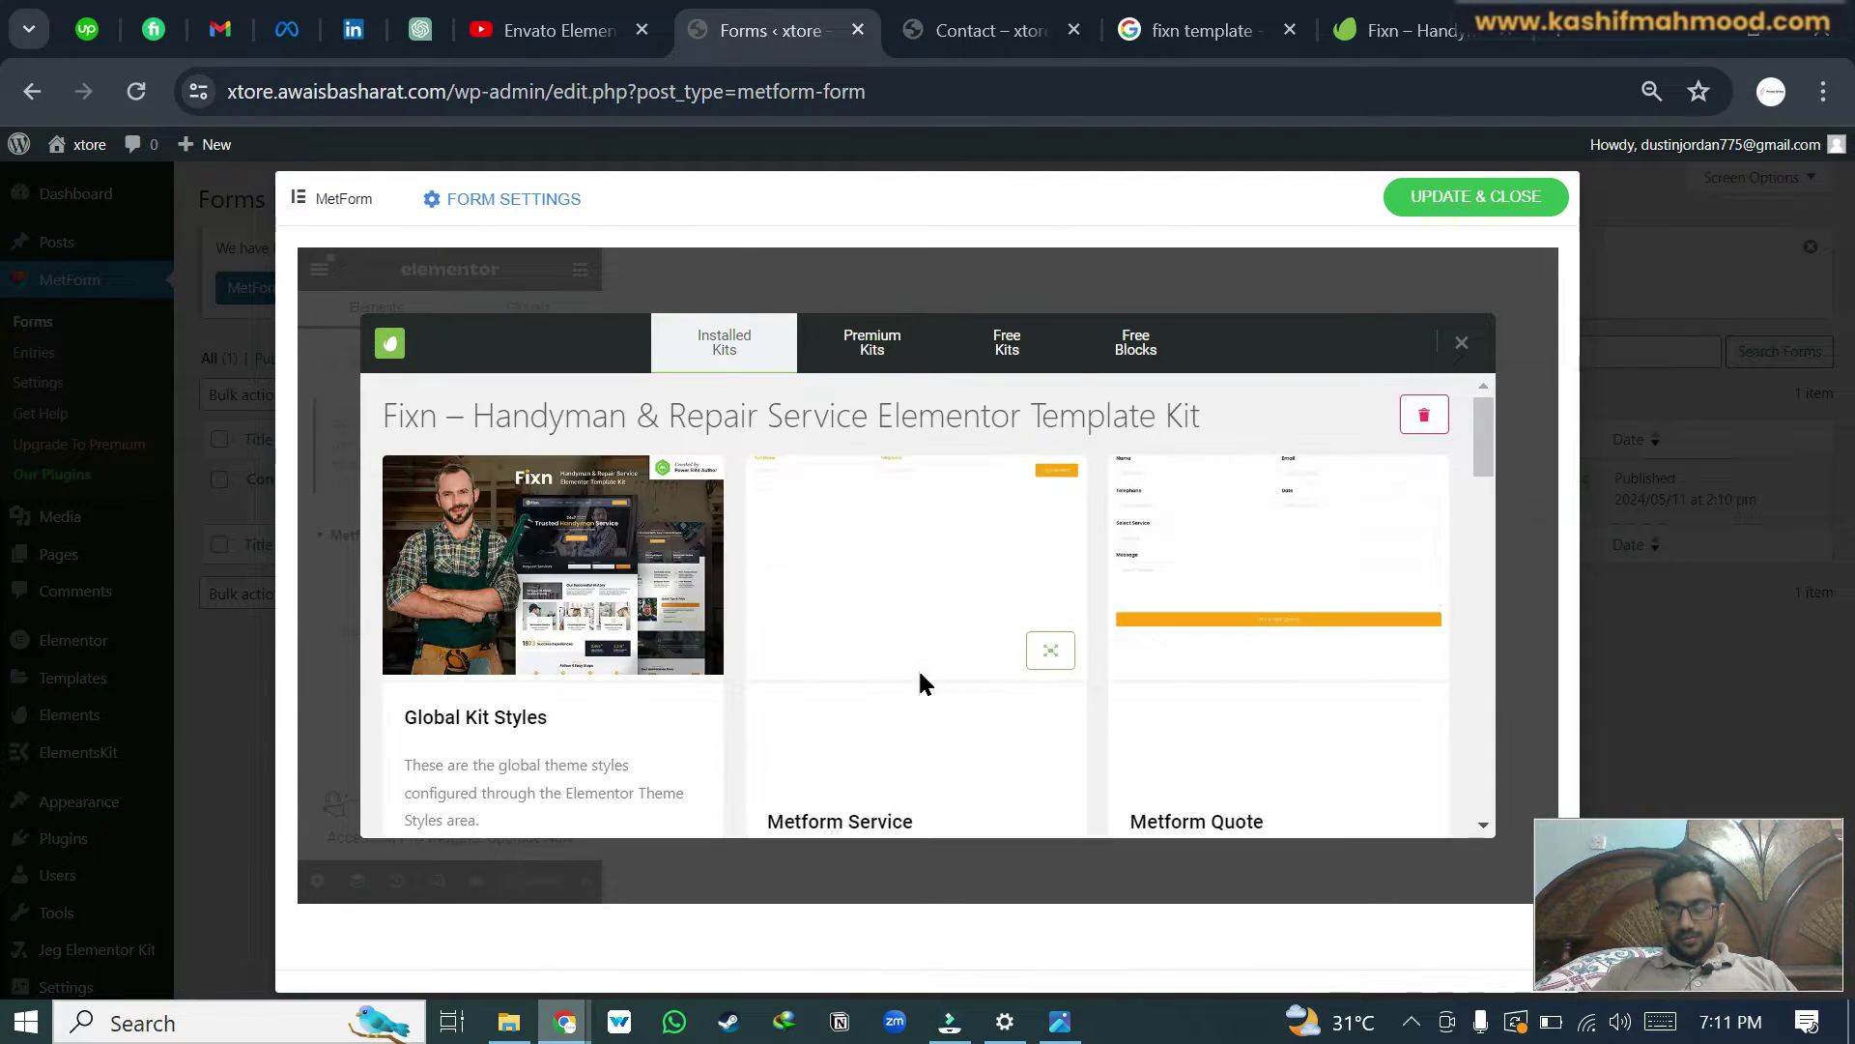
{"action": "scroll", "coordinate": [917, 666], "scroll_direction": "down", "scroll_amount": 3}
{"action": "scroll", "coordinate": [918, 668], "scroll_direction": "up", "scroll_amount": 3}
{"action": "scroll", "coordinate": [825, 713], "scroll_direction": "down", "scroll_amount": 1}
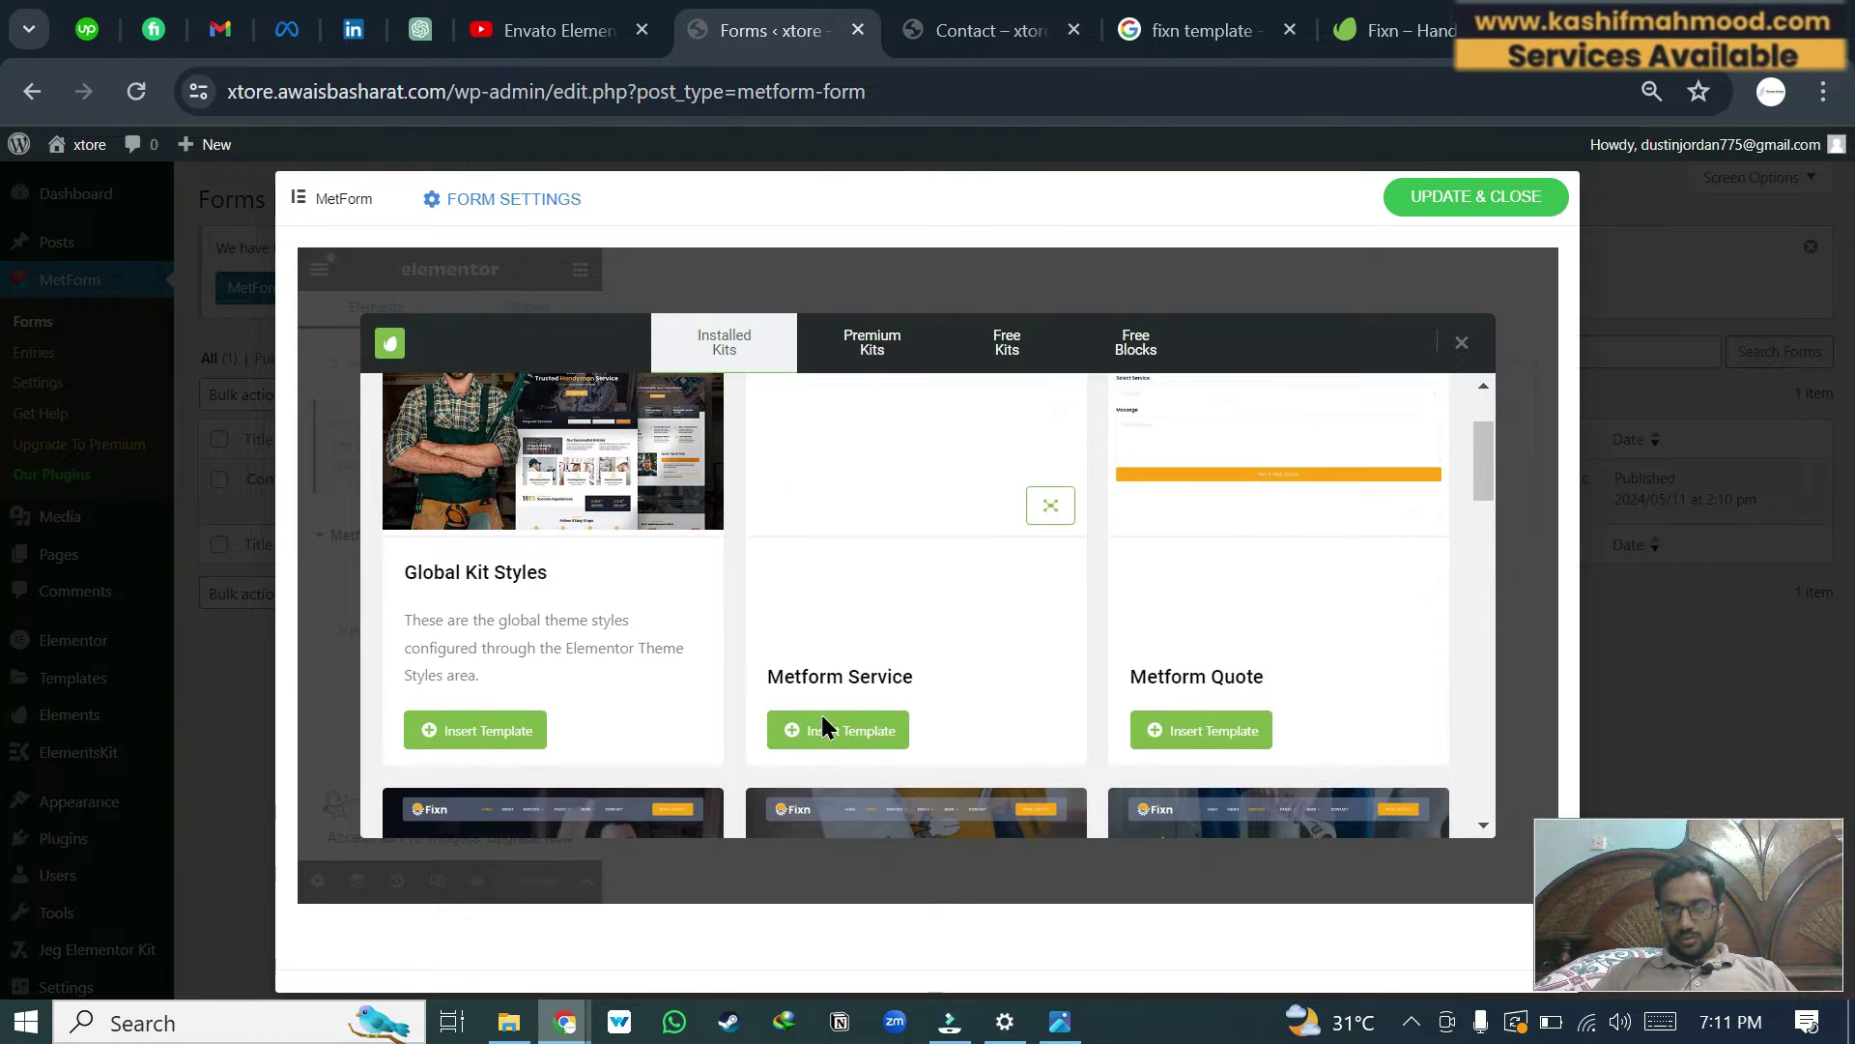
{"action": "scroll", "coordinate": [839, 717], "scroll_direction": "down", "scroll_amount": 1}
{"action": "left_click", "coordinate": [856, 584]}
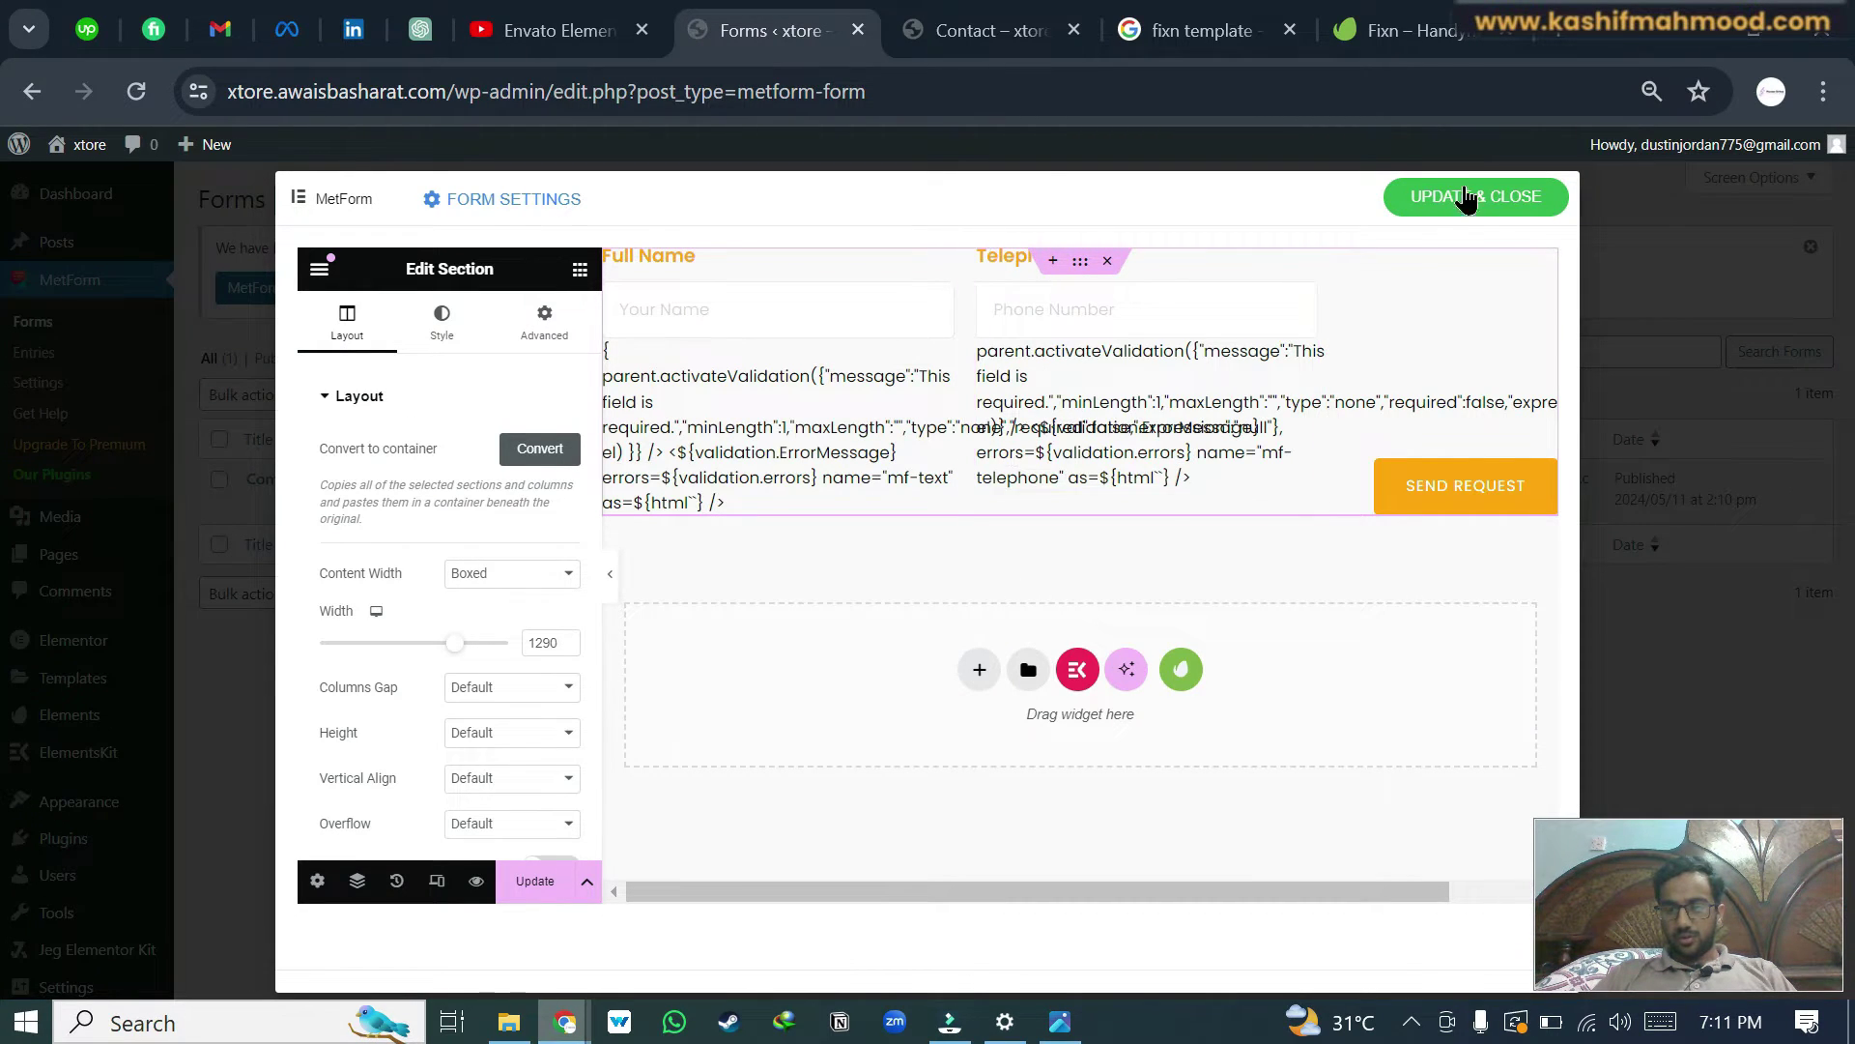
{"action": "left_click", "coordinate": [536, 880]}
{"action": "left_click", "coordinate": [1458, 196]}
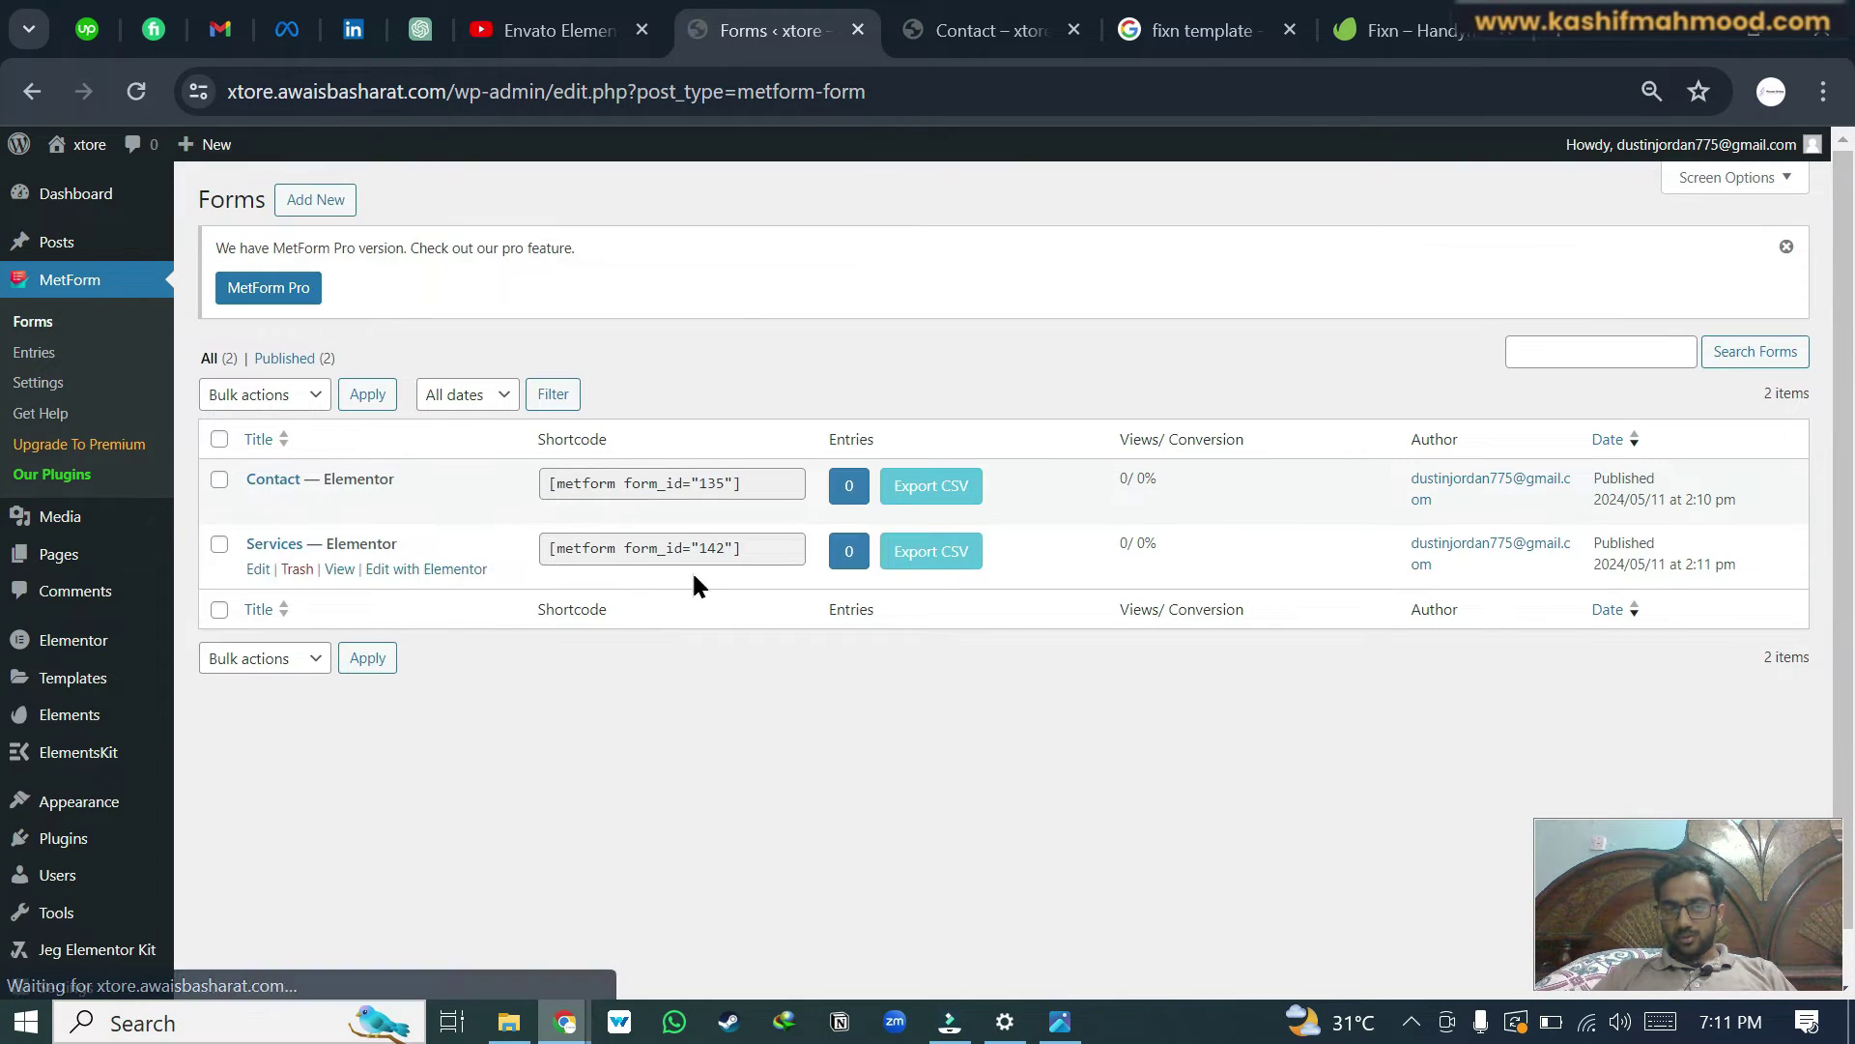
{"action": "left_click", "coordinate": [341, 569]}
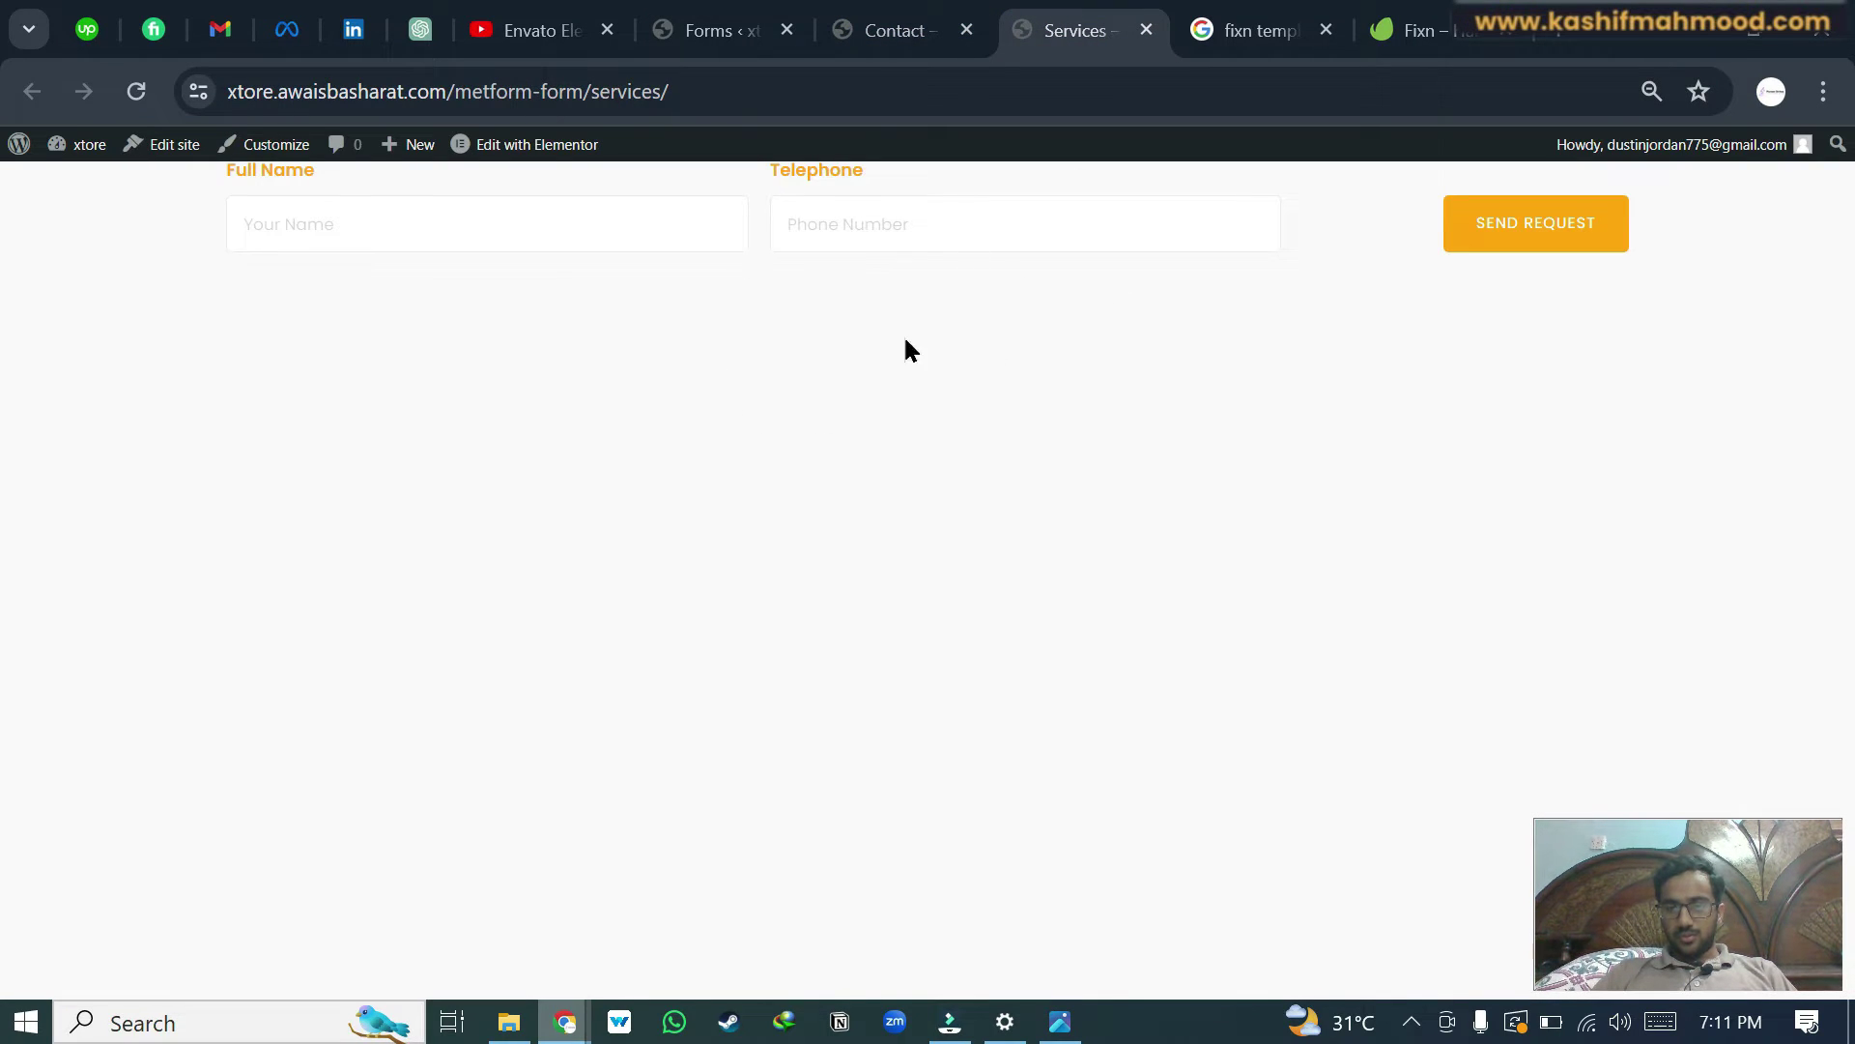
- Create a new form named Quote and open it in the builder
{"action": "left_click", "coordinate": [721, 30]}
{"action": "left_click", "coordinate": [316, 201]}
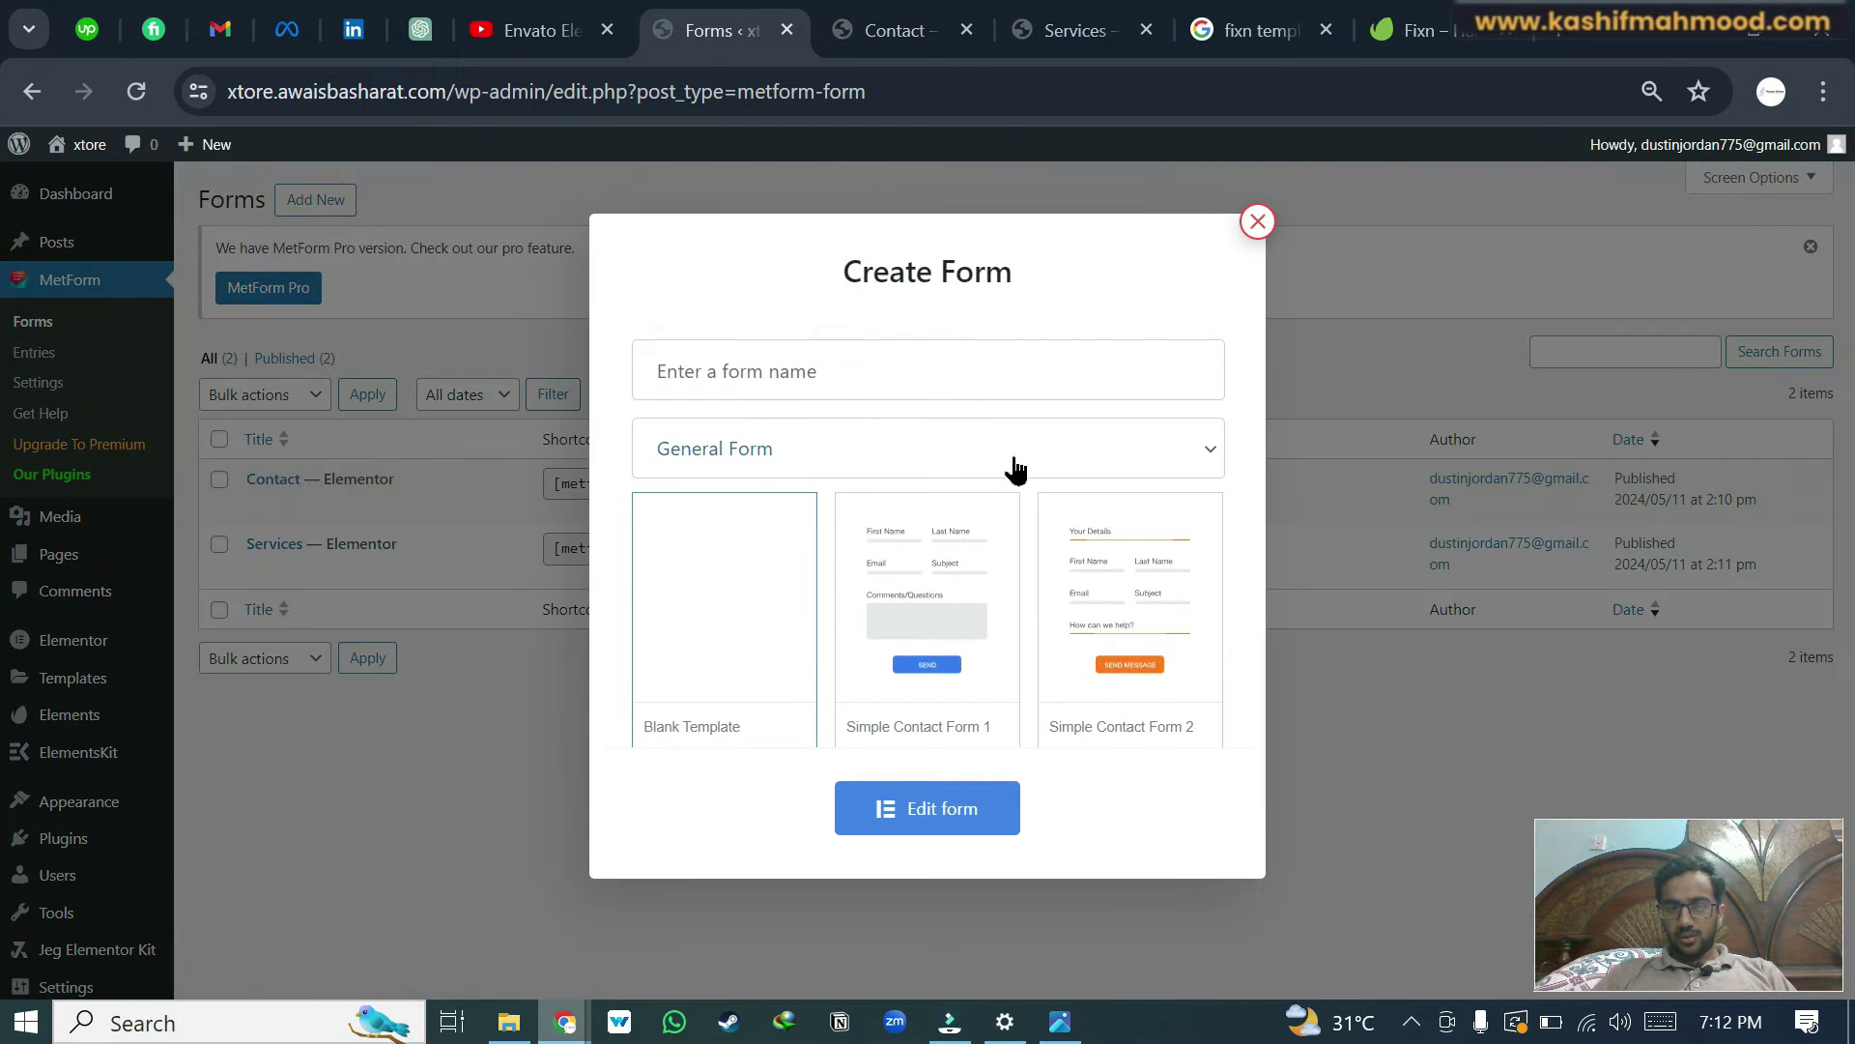
{"action": "left_click", "coordinate": [778, 382]}
{"action": "type", "text": "Quote"}
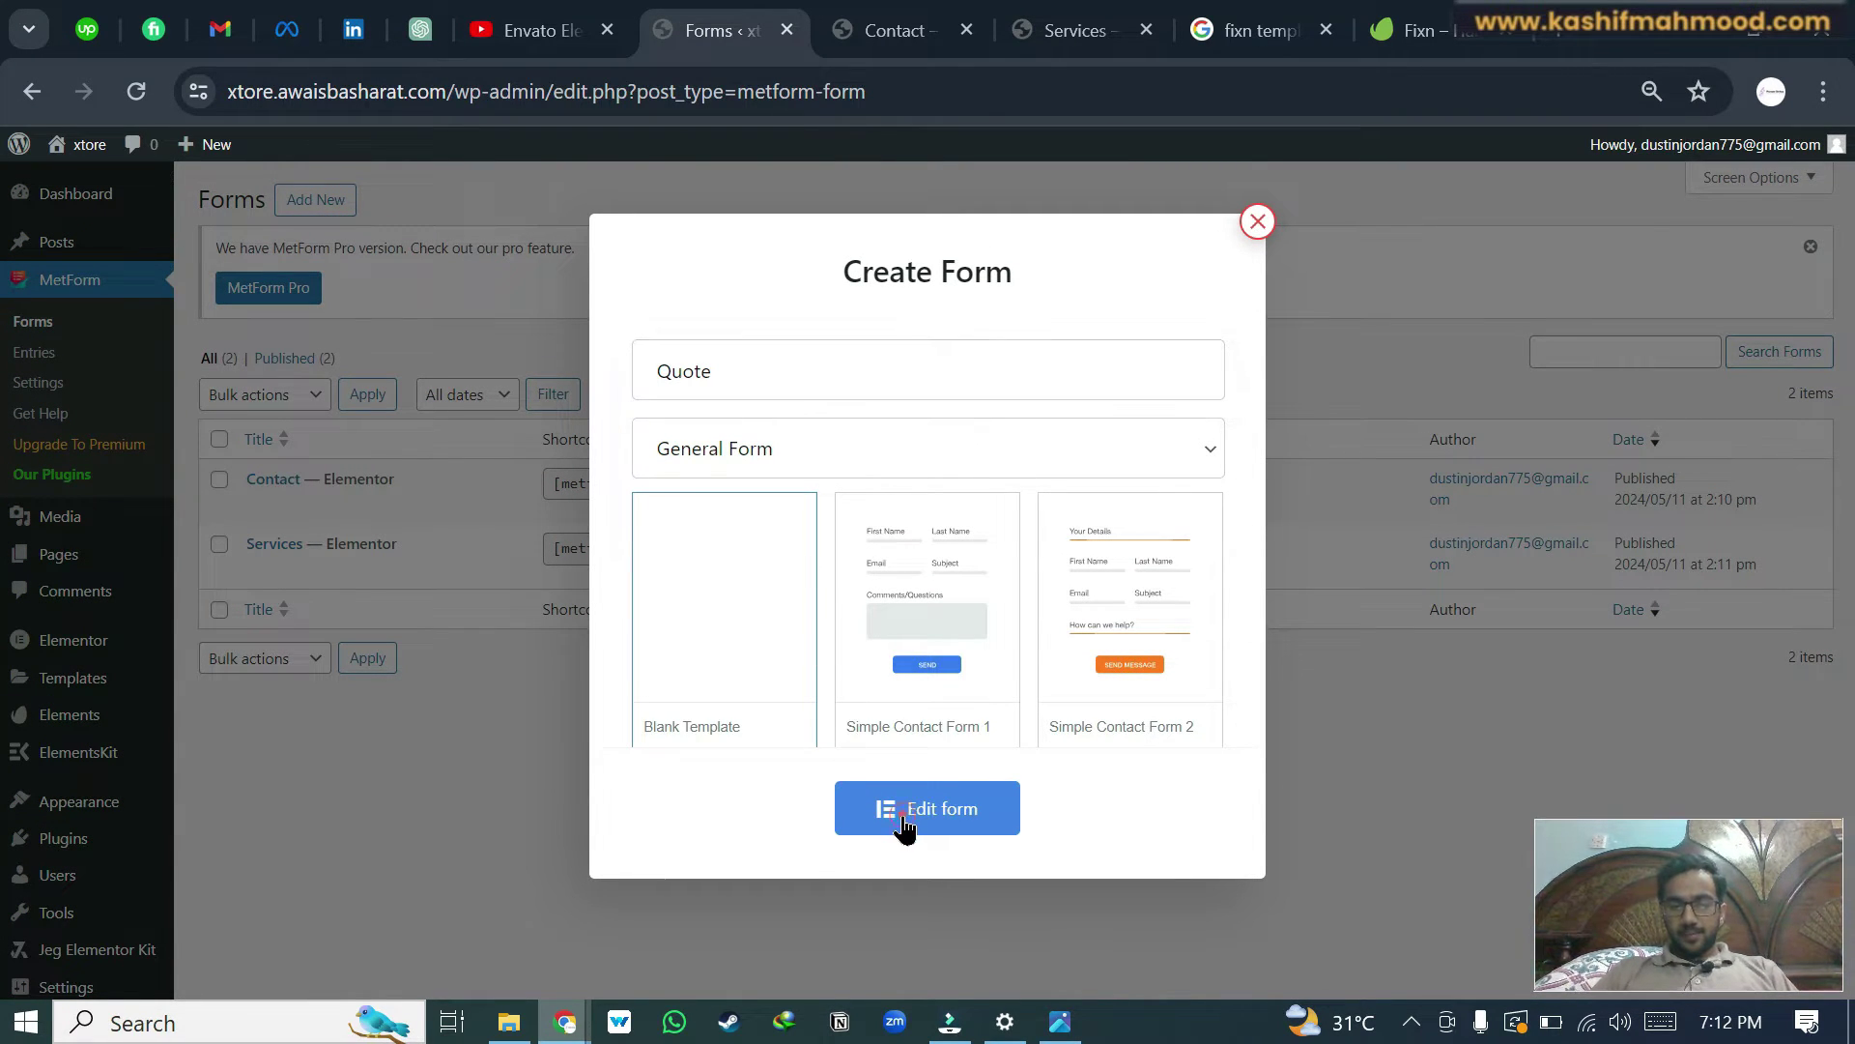
{"action": "left_click", "coordinate": [892, 812]}
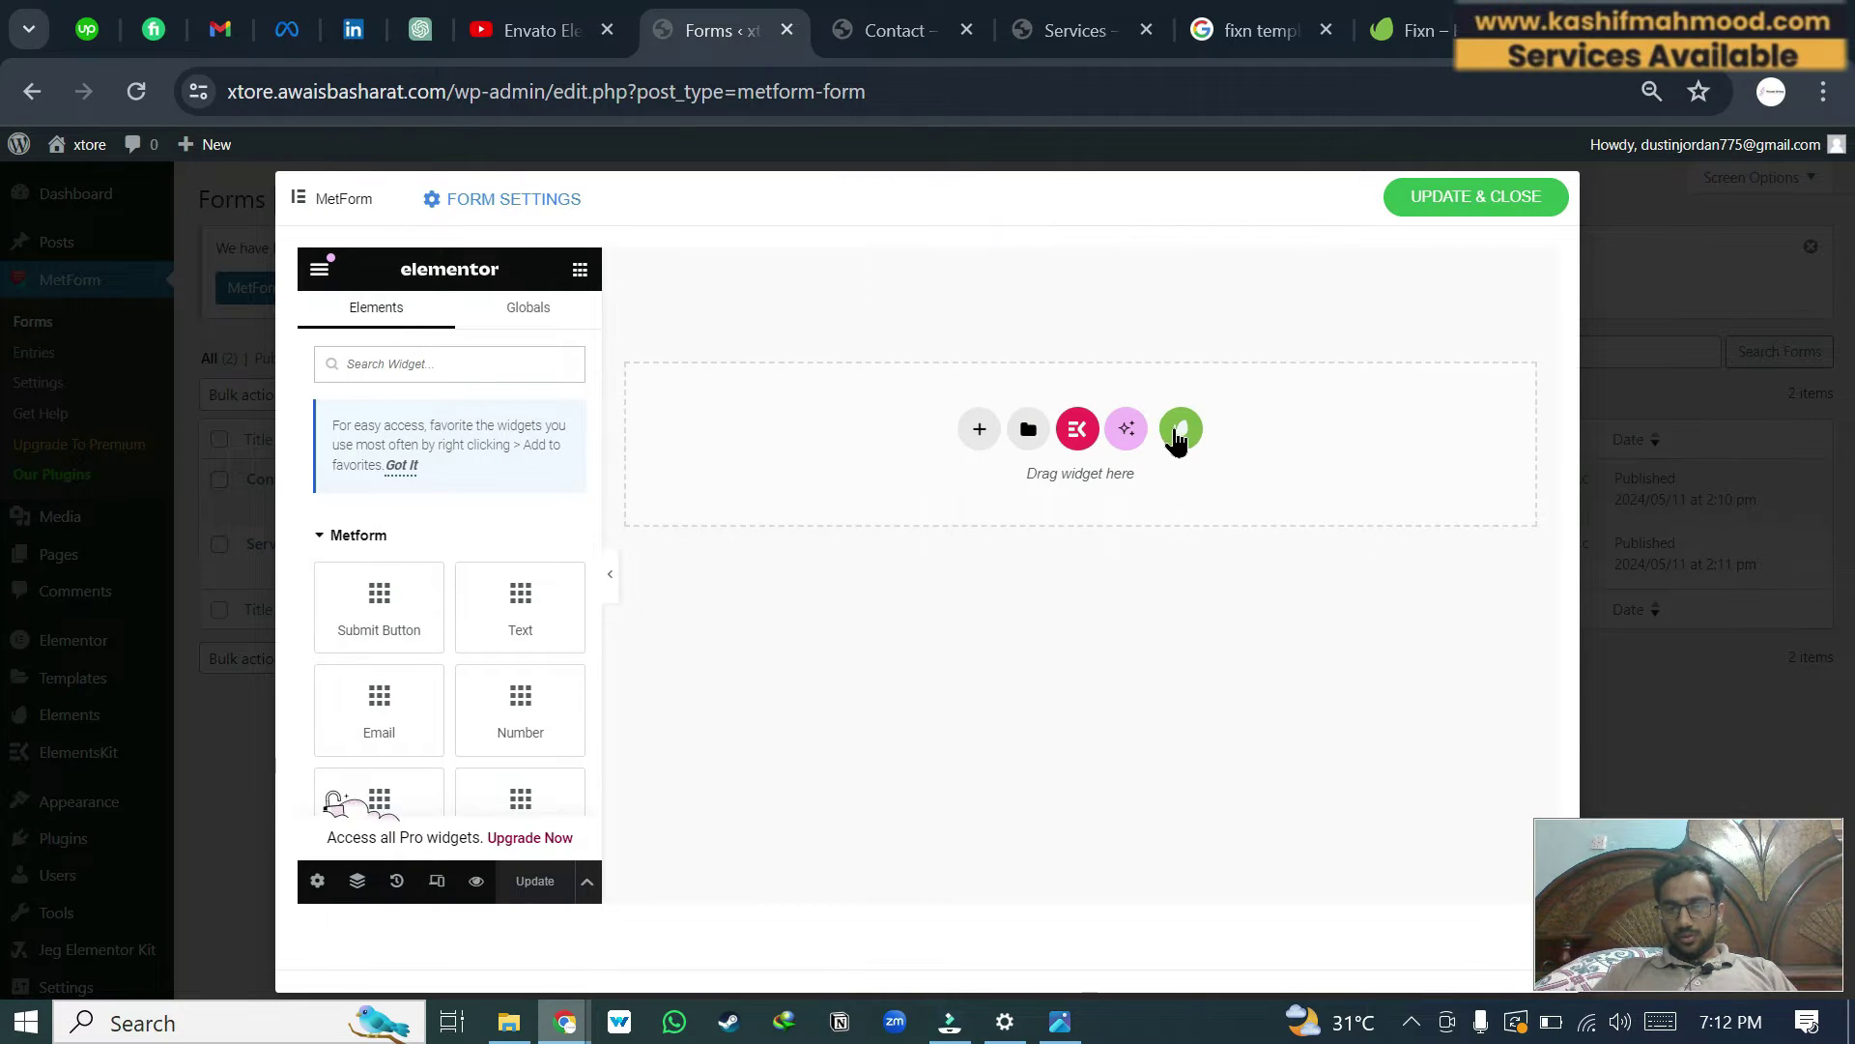
- Fill the Quote form with the Fixn kit's Metform Quote template and save it
{"action": "left_click", "coordinate": [1180, 431]}
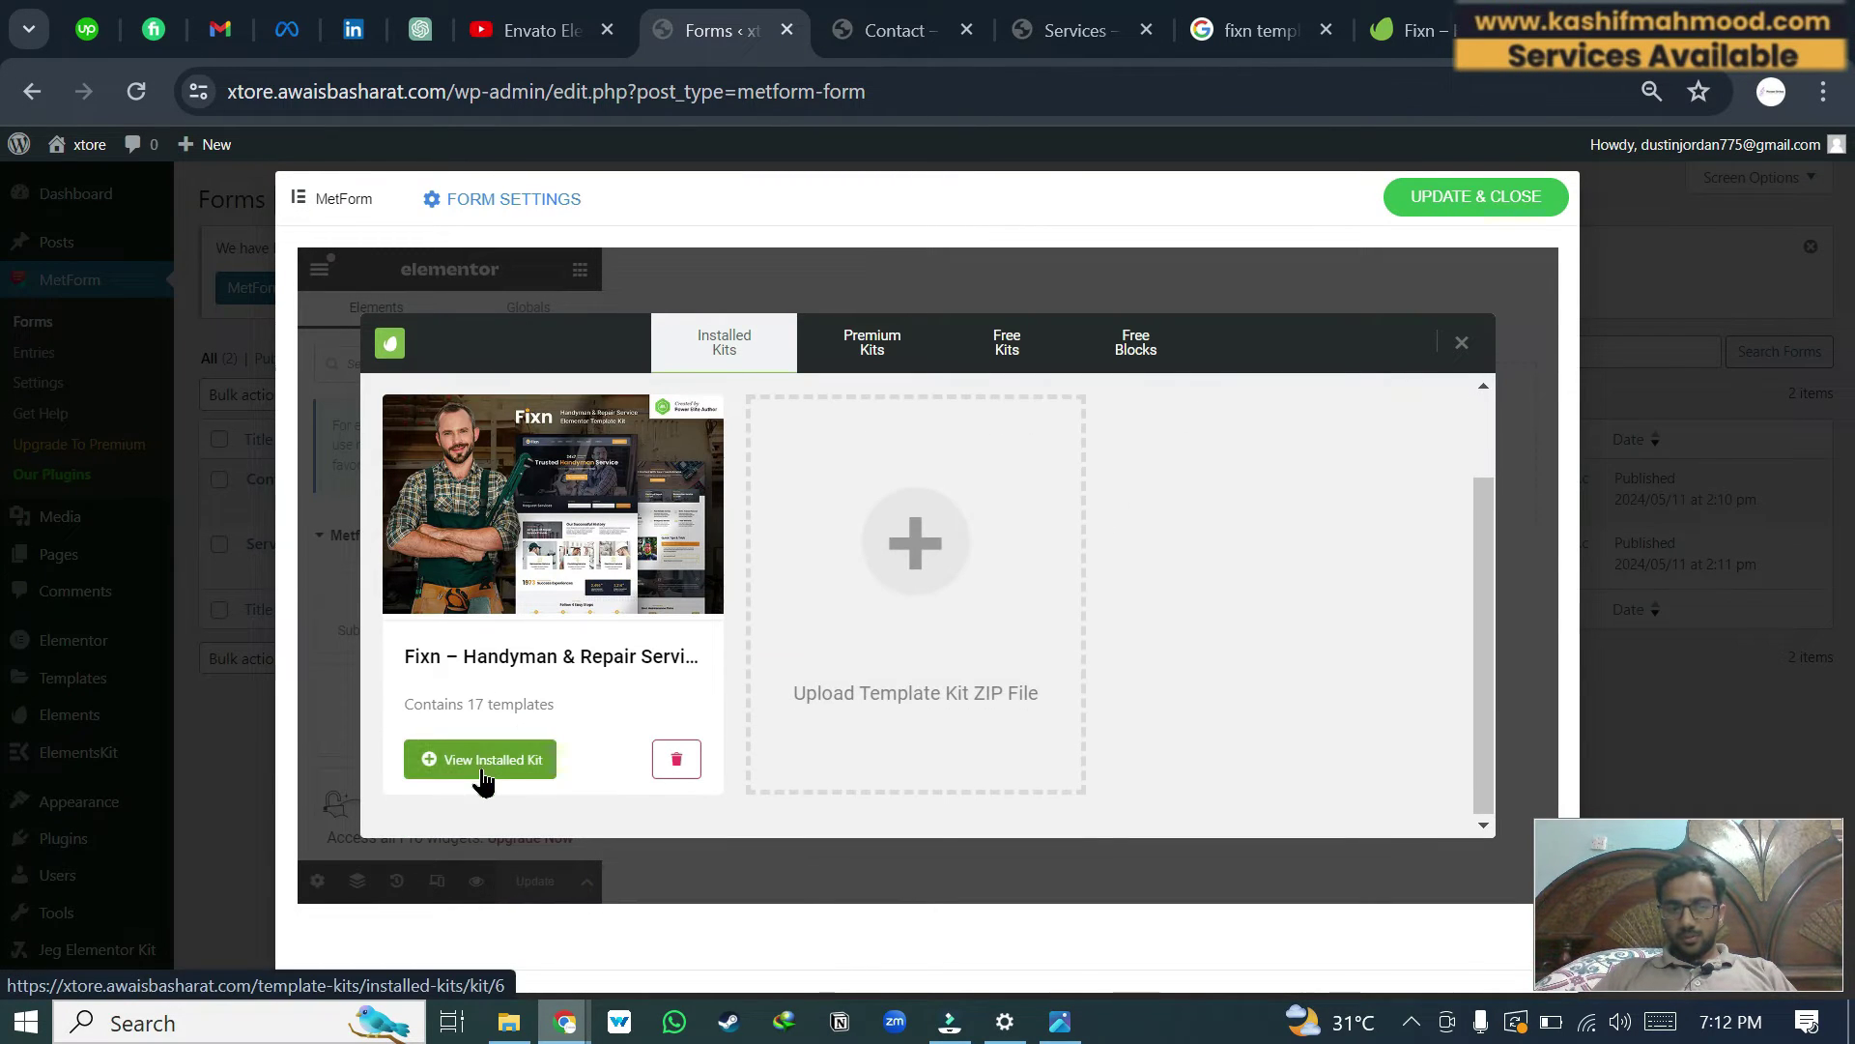
{"action": "left_click", "coordinate": [483, 761]}
{"action": "scroll", "coordinate": [914, 653], "scroll_direction": "down", "scroll_amount": 3}
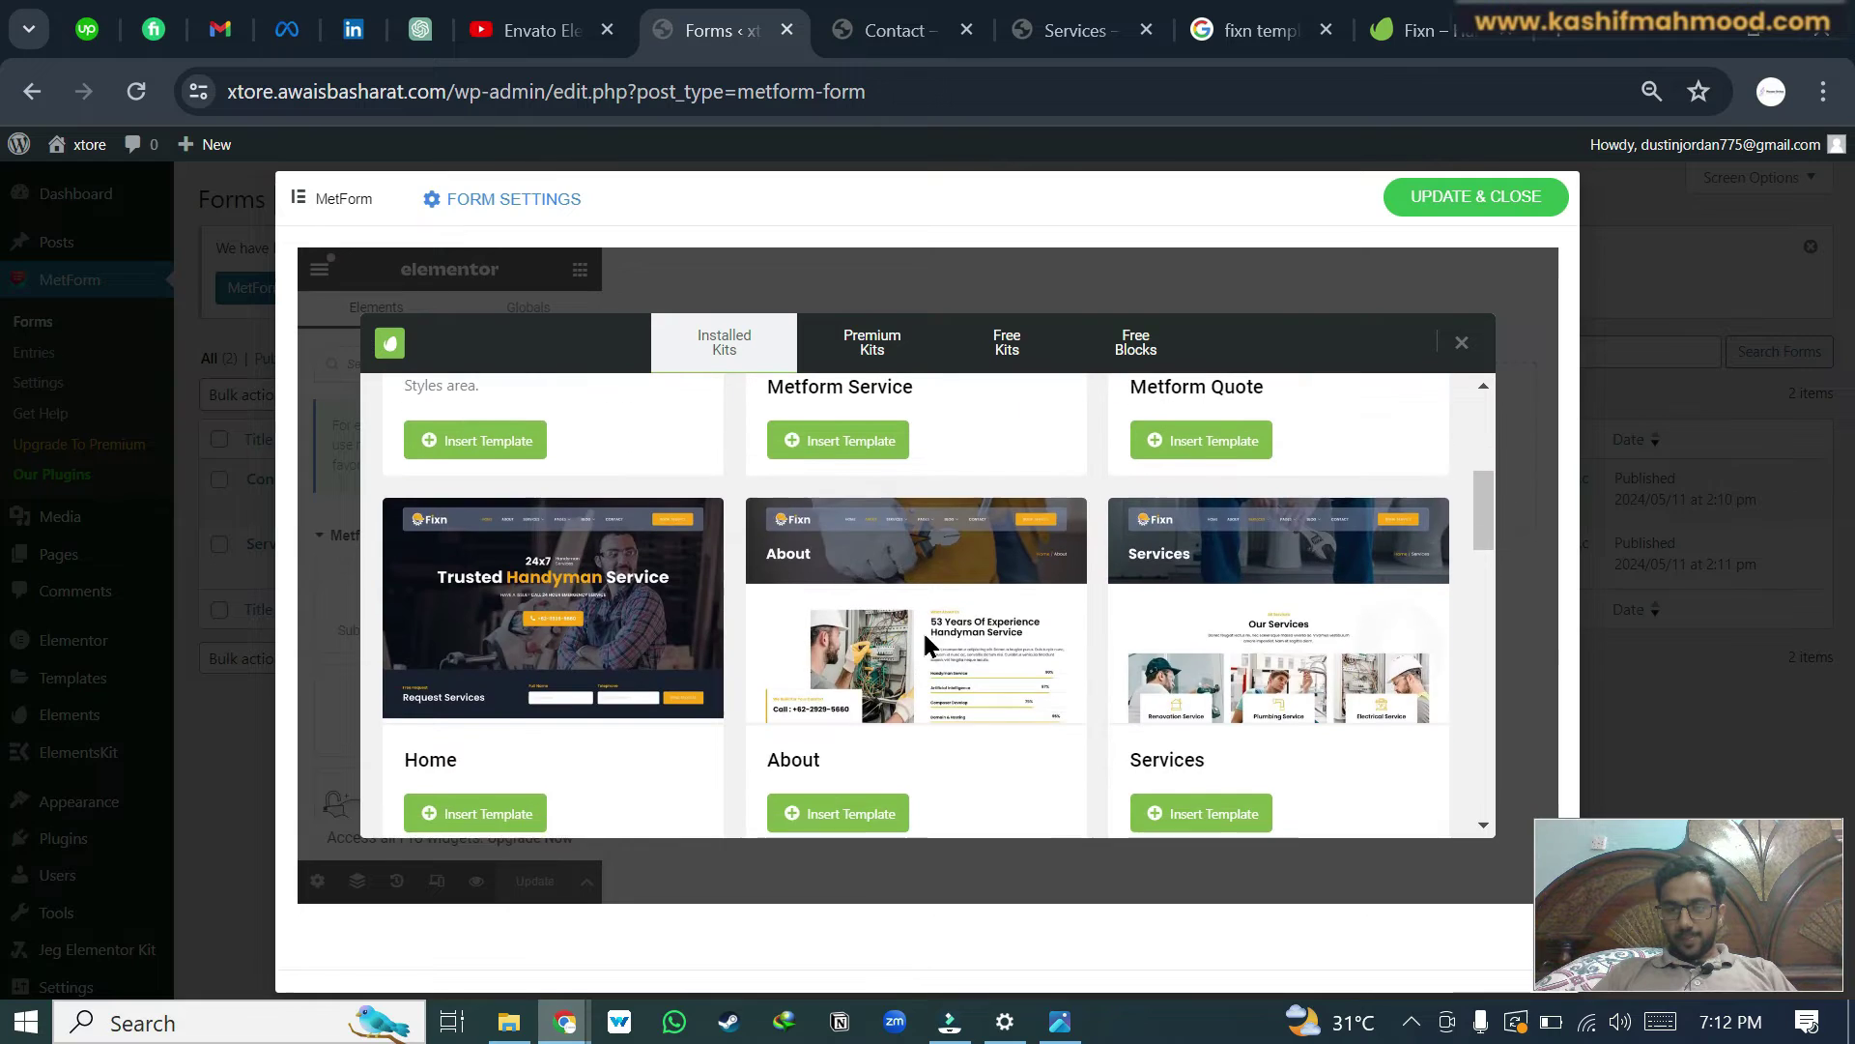
{"action": "scroll", "coordinate": [950, 638], "scroll_direction": "up", "scroll_amount": 1}
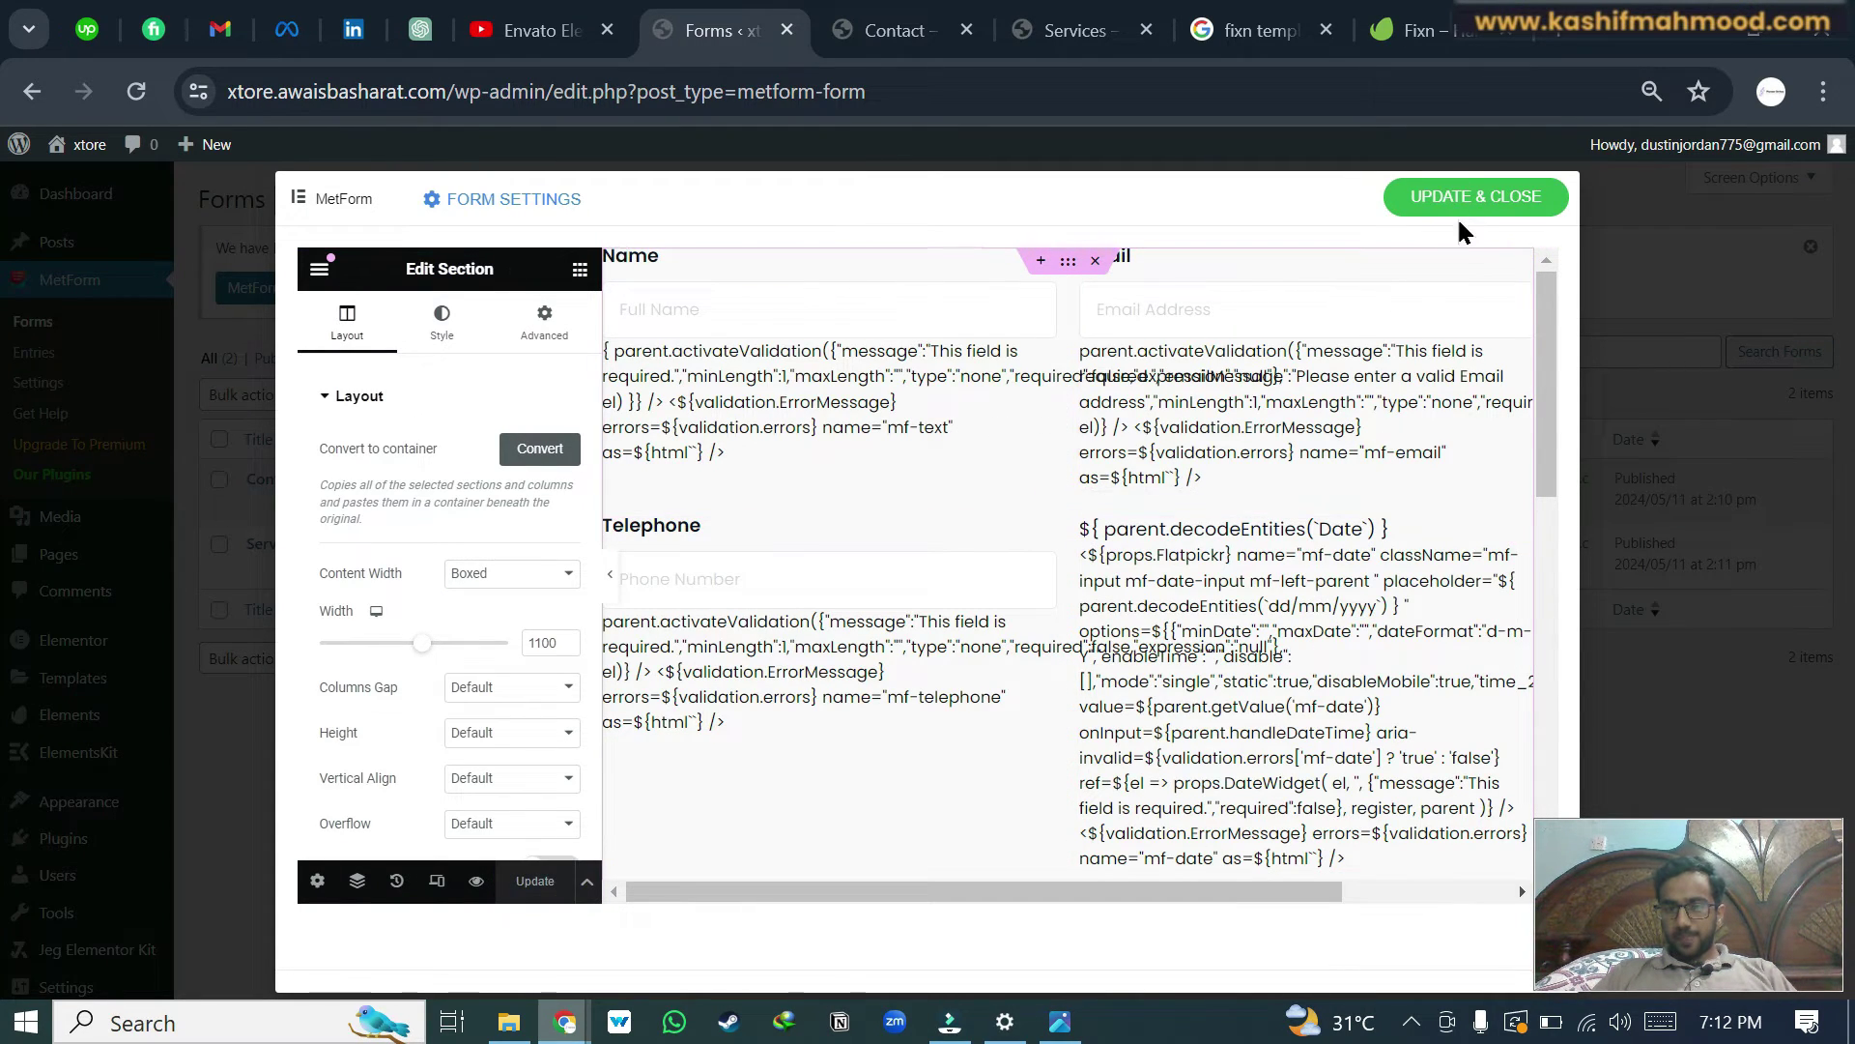
{"action": "left_click", "coordinate": [1475, 196]}
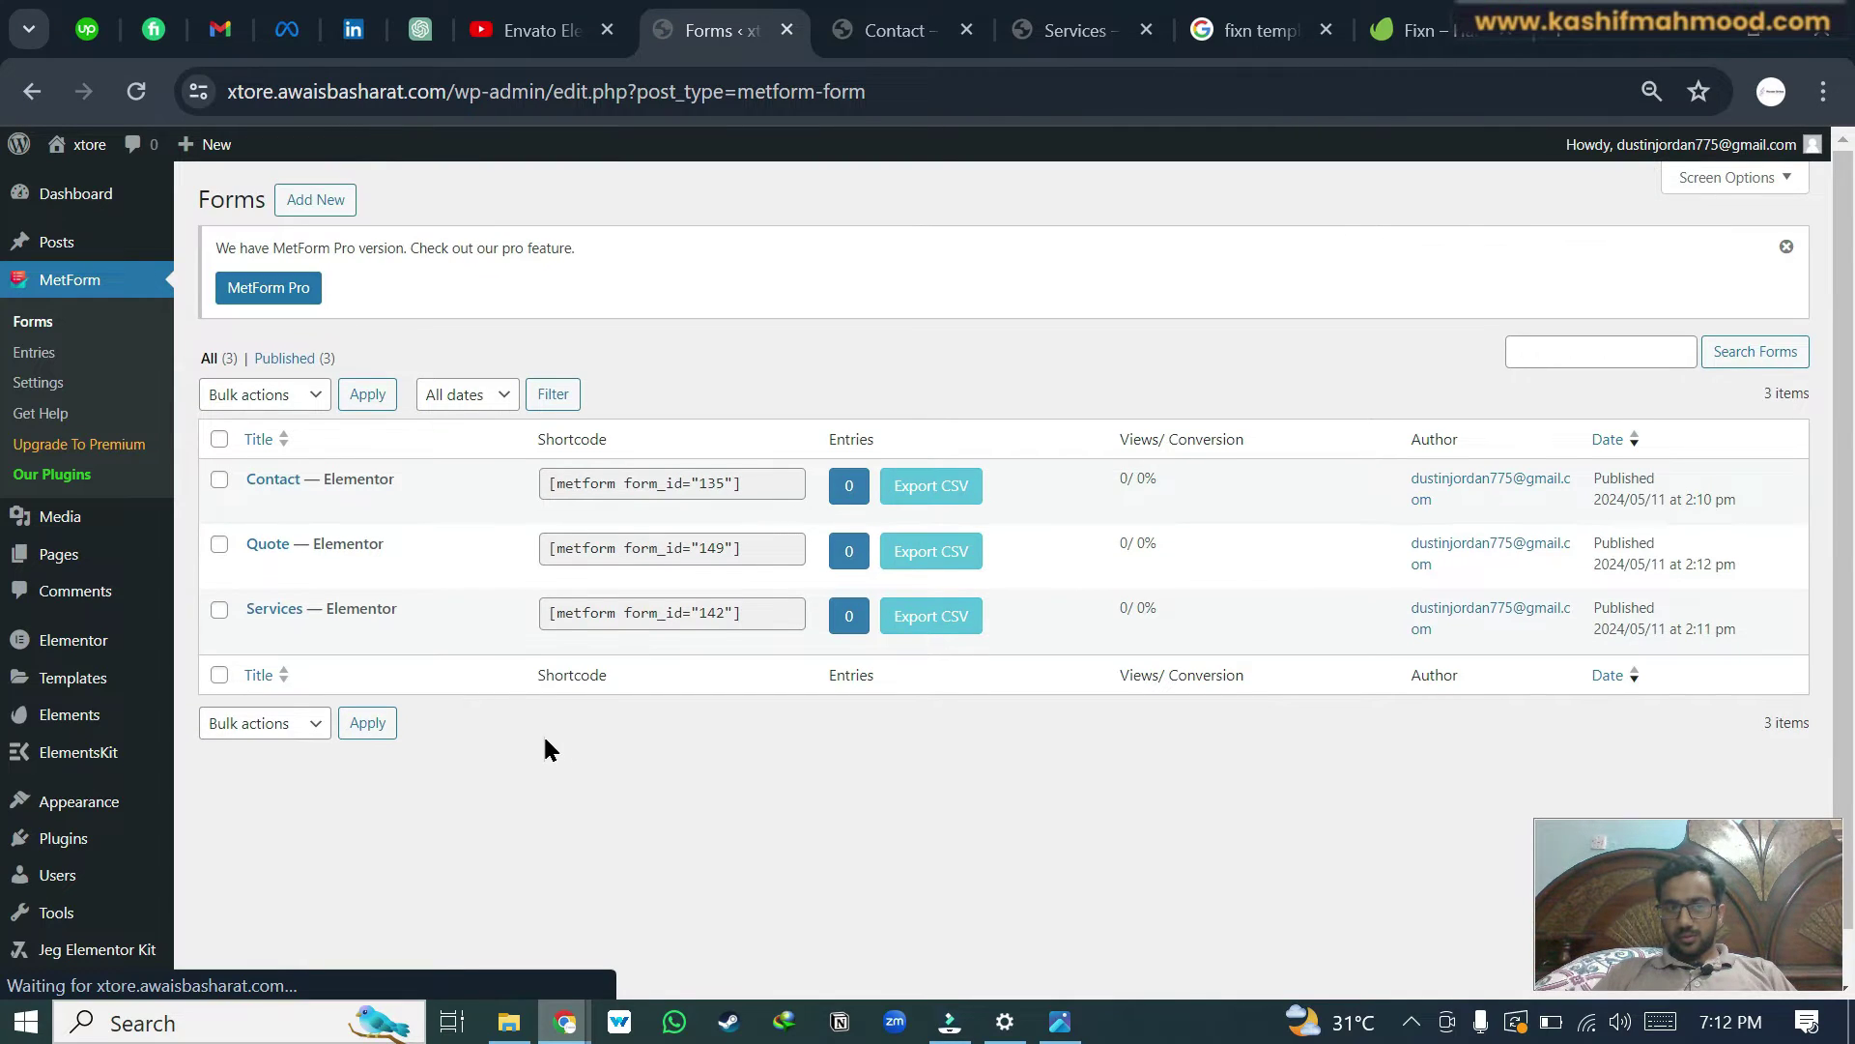
- Preview the published Quote form in a new tab, then return to the forms list
{"action": "mouse_move", "coordinate": [380, 615]}
{"action": "middle_click", "coordinate": [340, 569]}
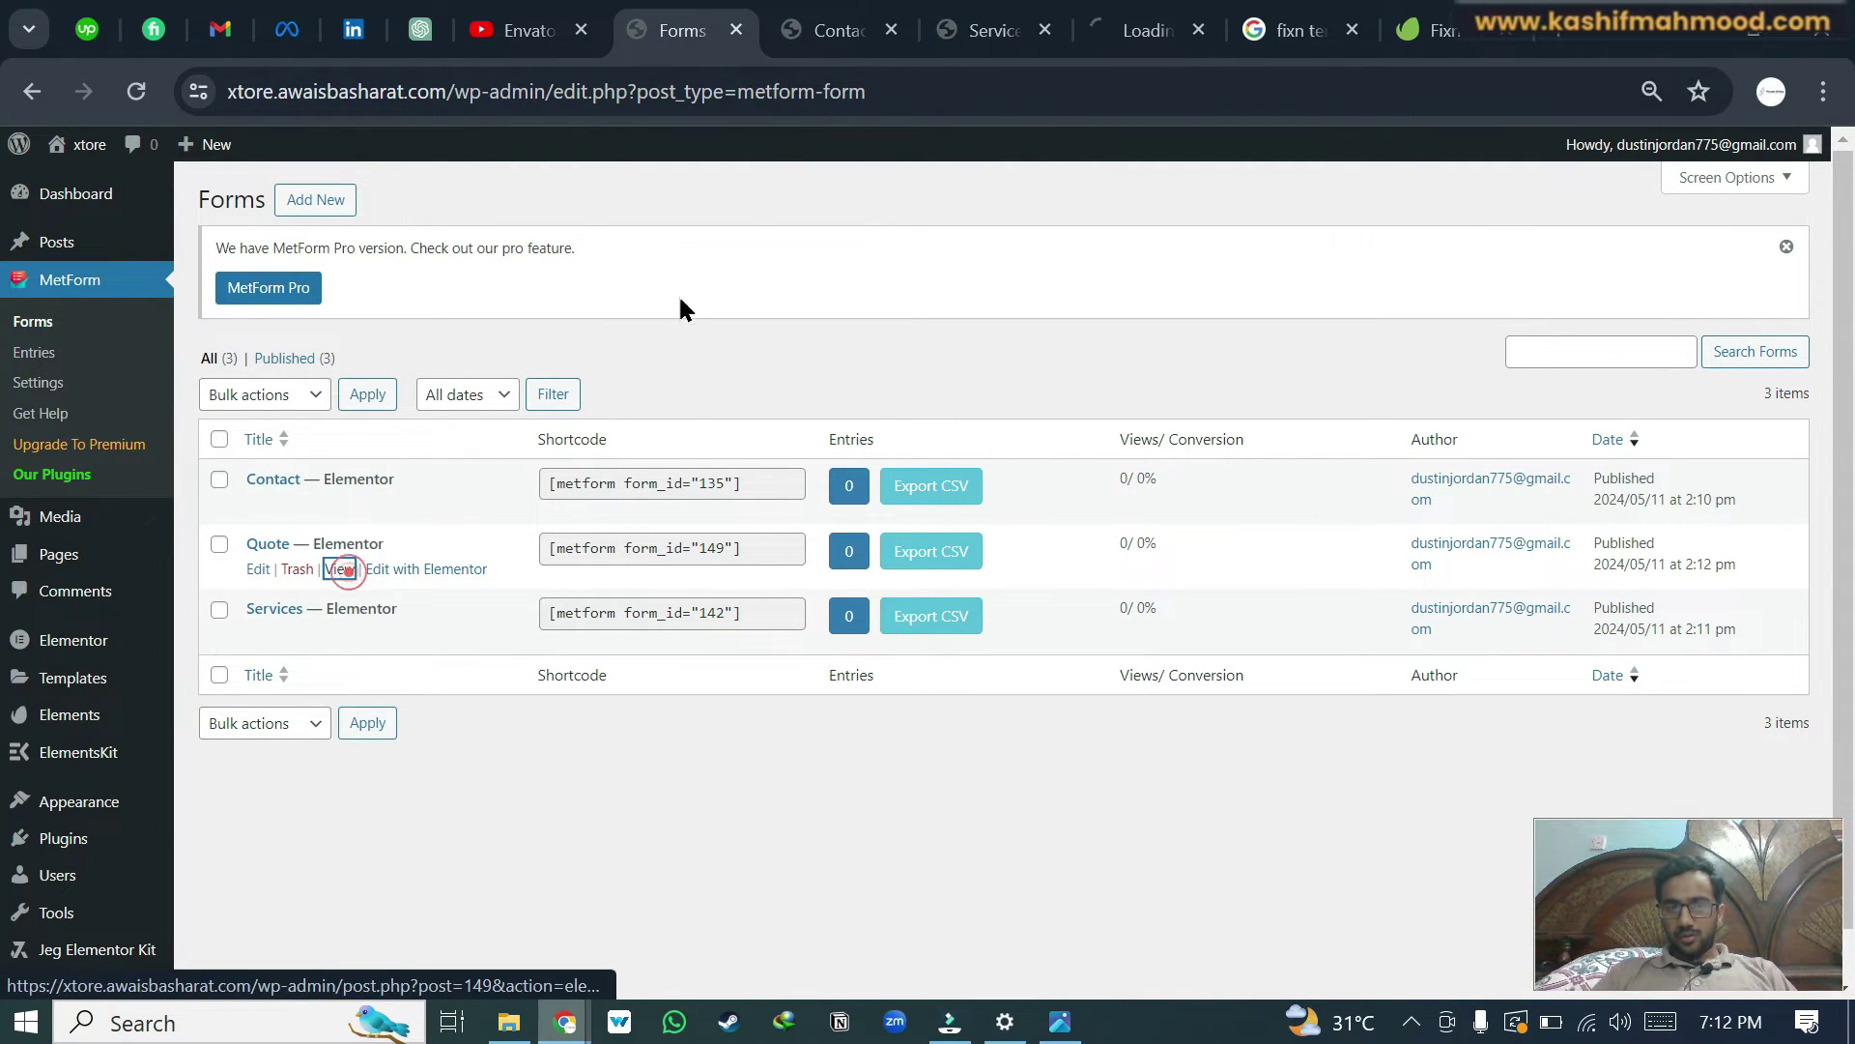
{"action": "left_click", "coordinate": [1145, 29]}
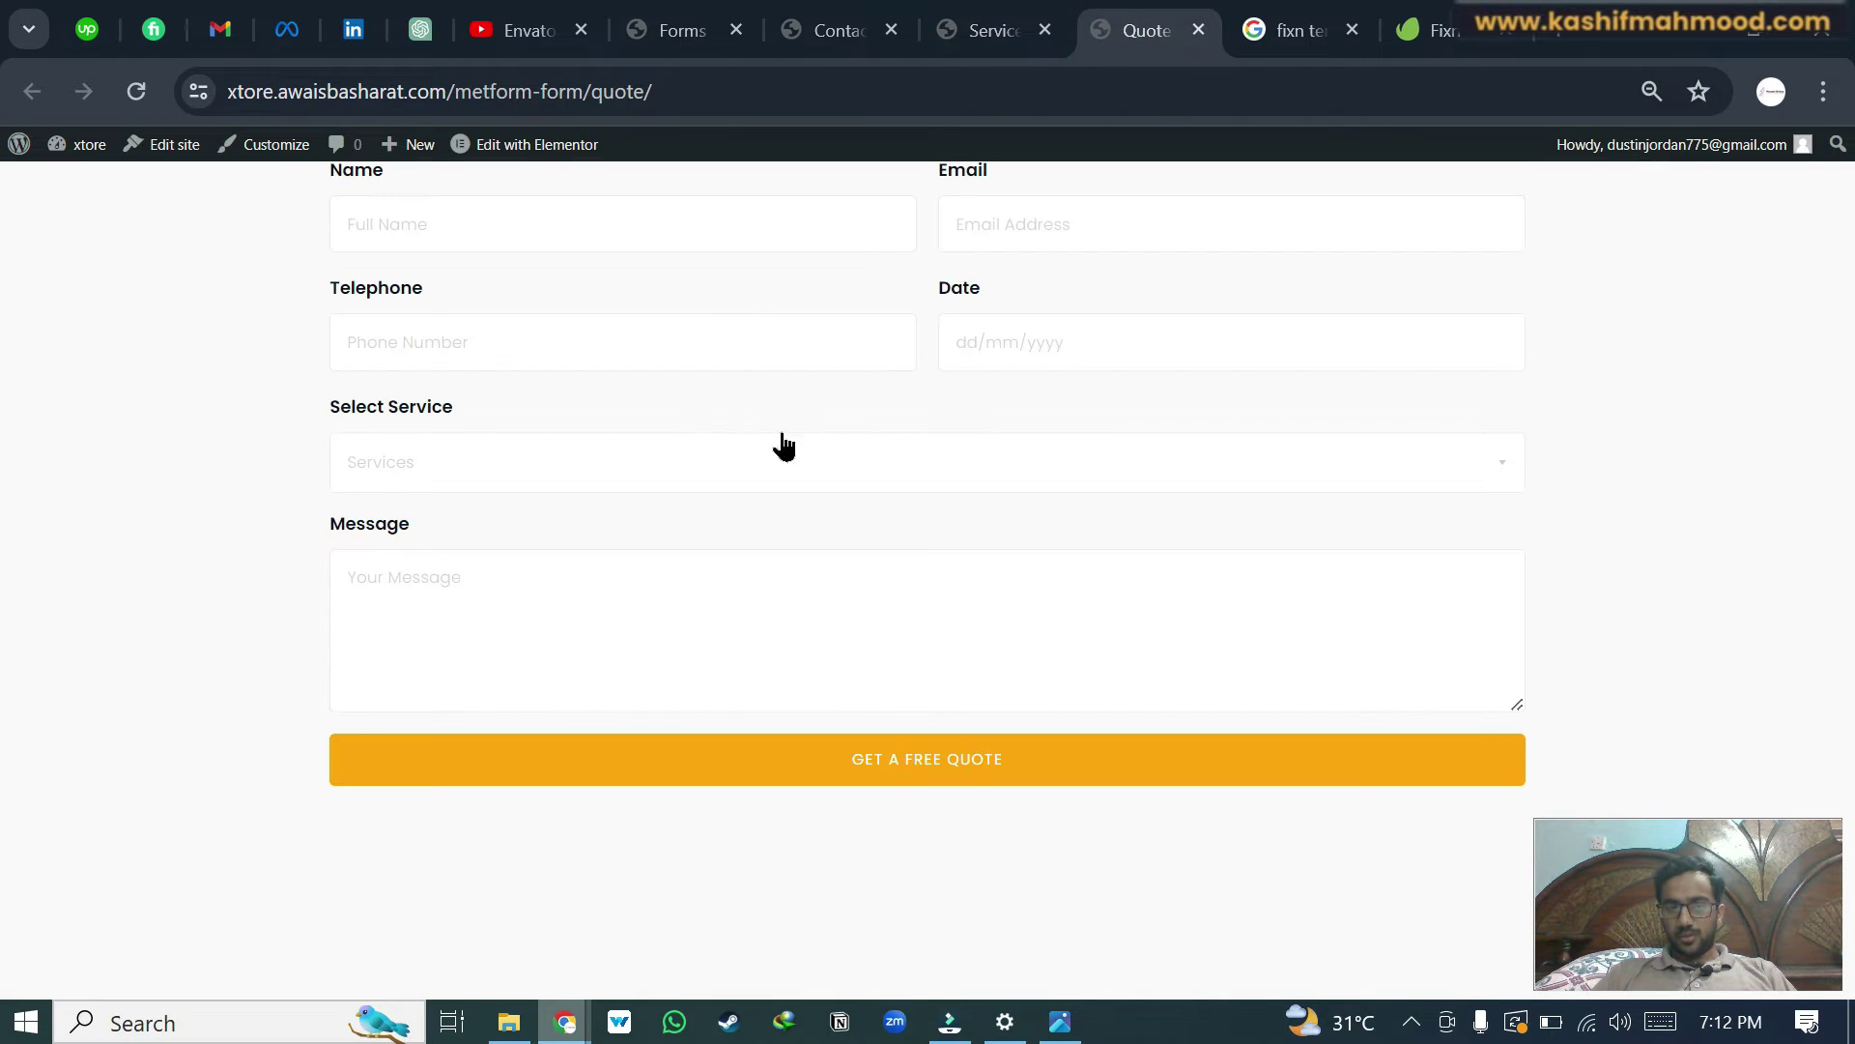
{"action": "left_click", "coordinate": [681, 30]}
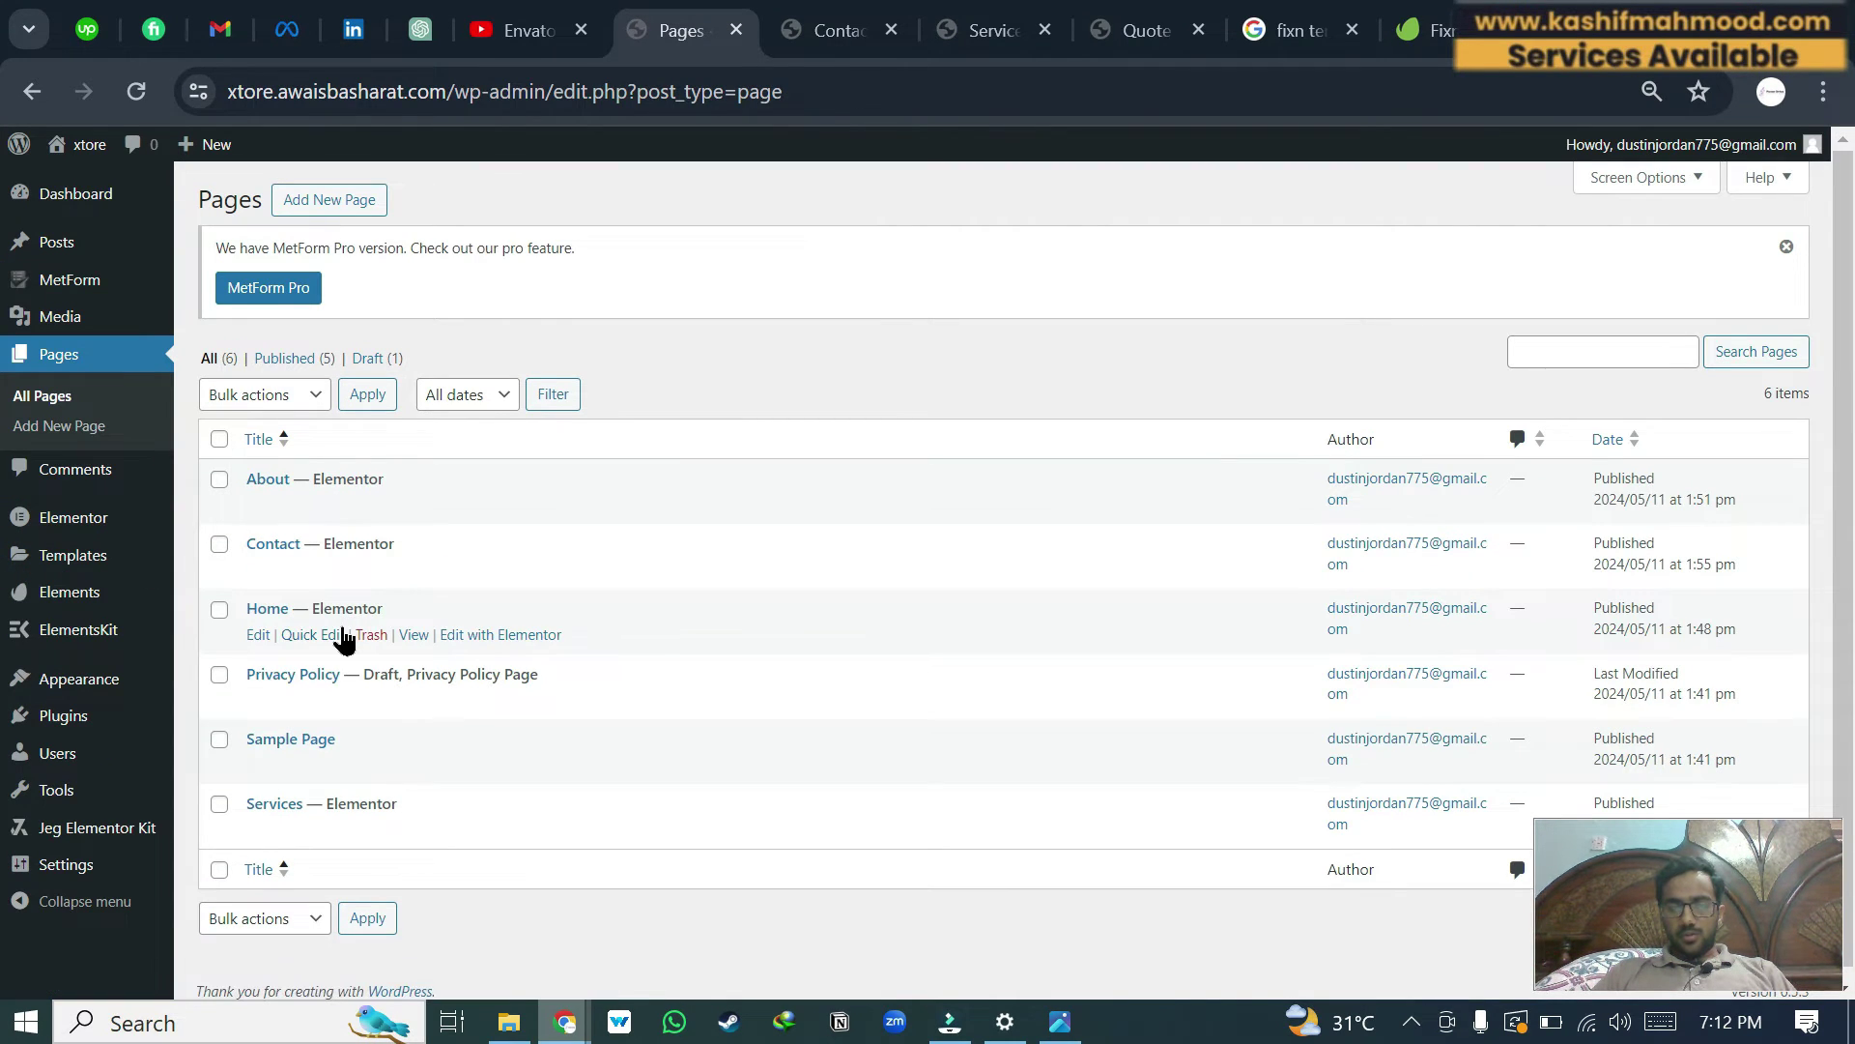
- In Elementor, set the Home page's Request Services MetForm widget to Services and update
{"action": "left_click", "coordinate": [508, 635], "text": "ctrl"}
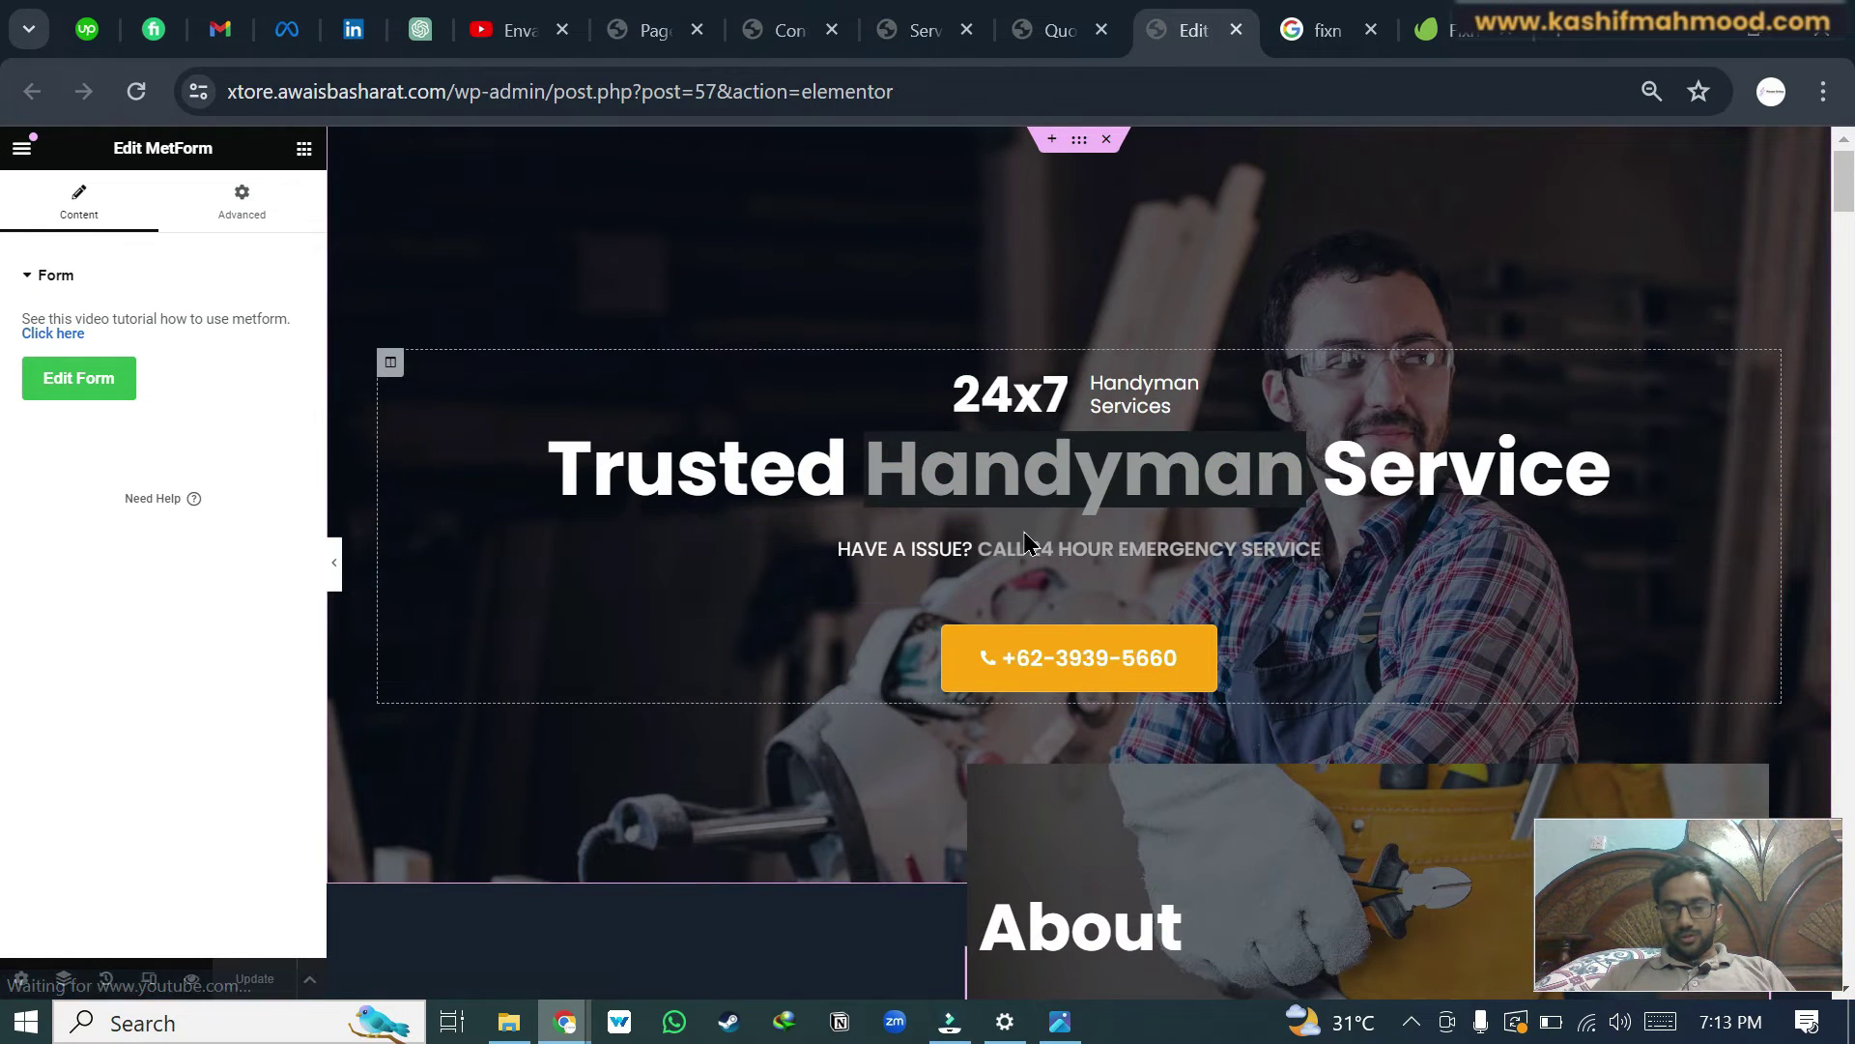
{"action": "left_click", "coordinate": [79, 379]}
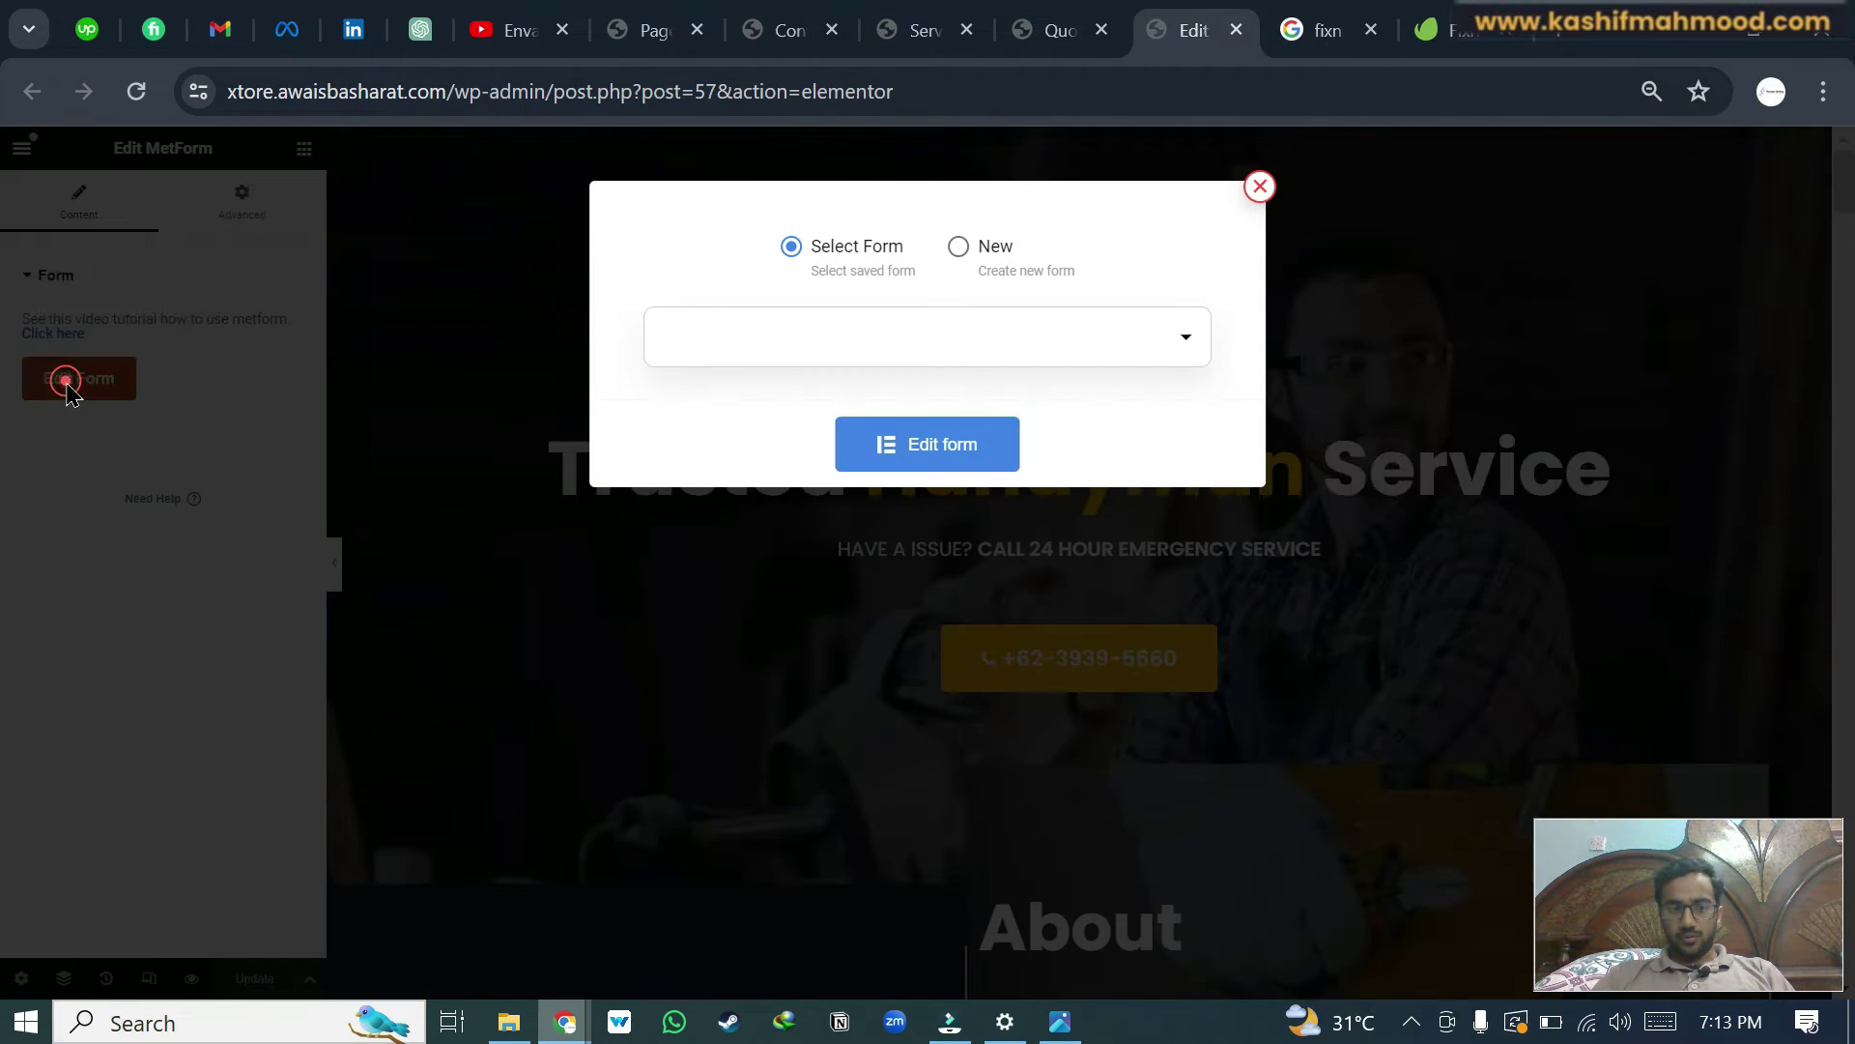
{"action": "left_click", "coordinate": [816, 346]}
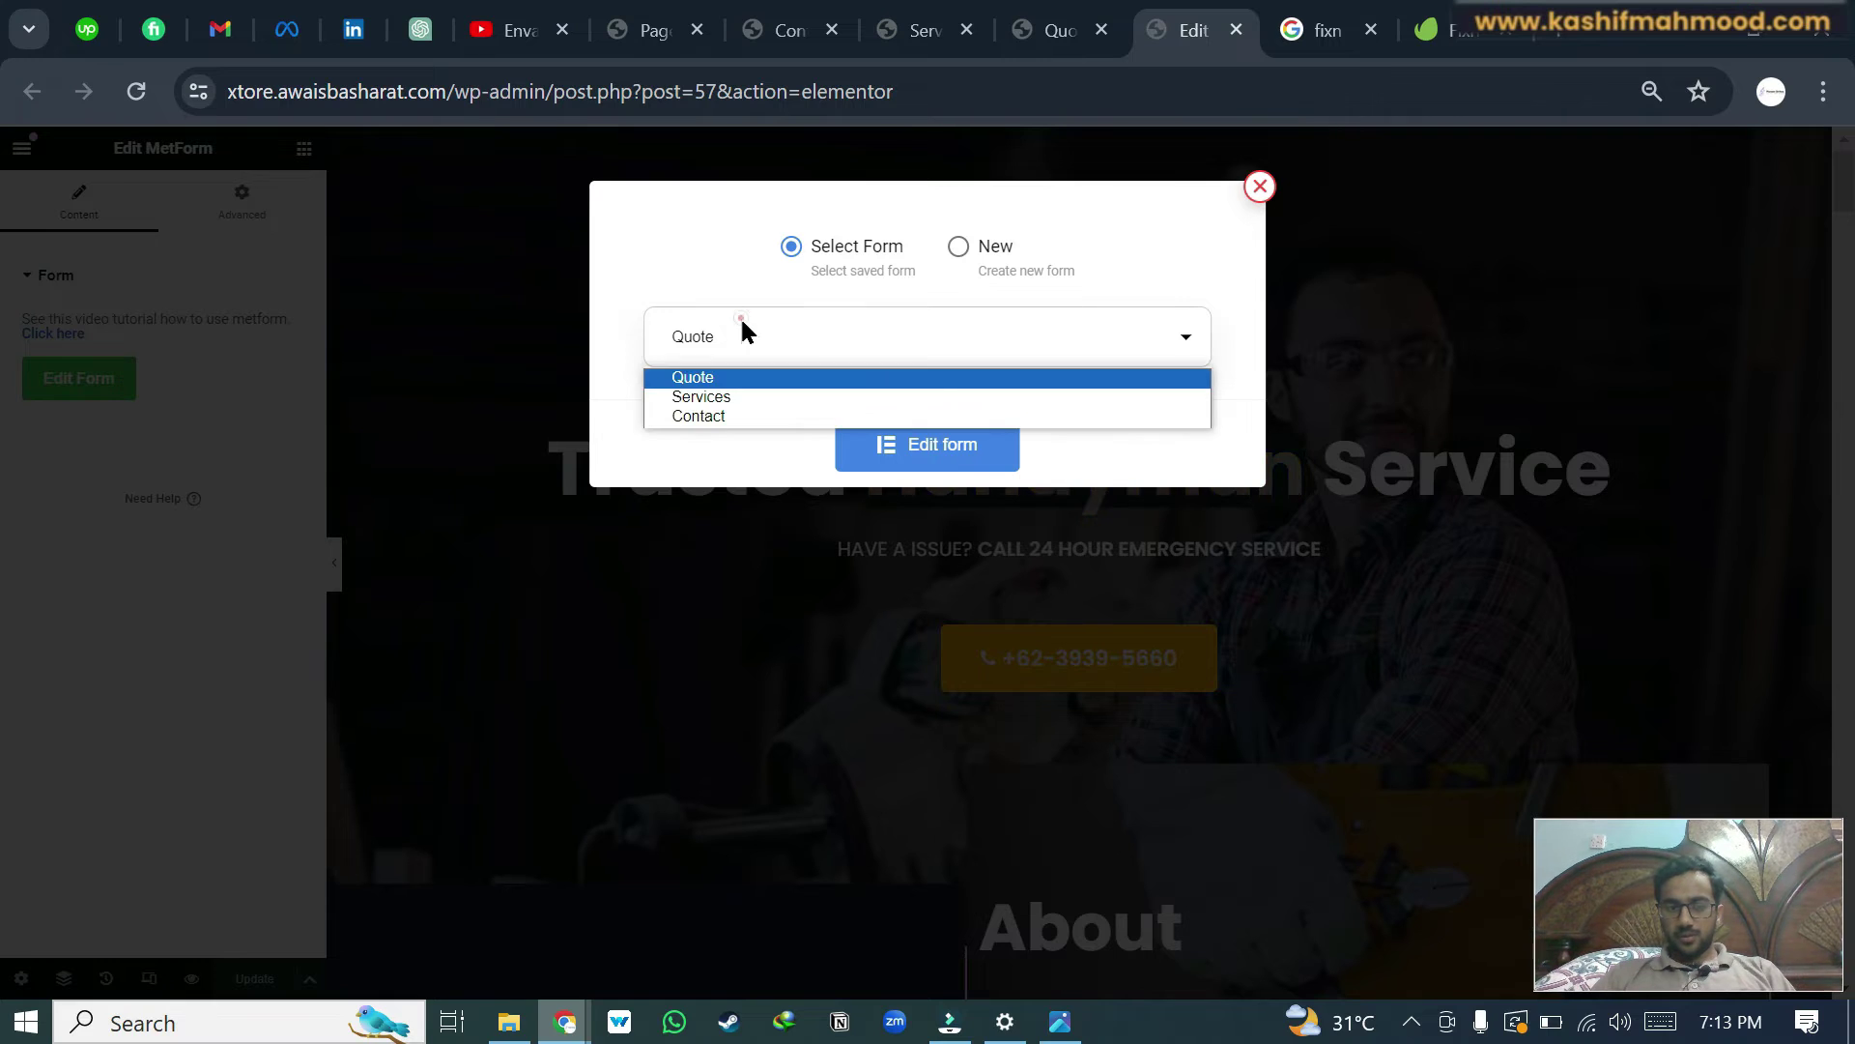
{"action": "left_click", "coordinate": [750, 394]}
{"action": "left_click", "coordinate": [1038, 453]}
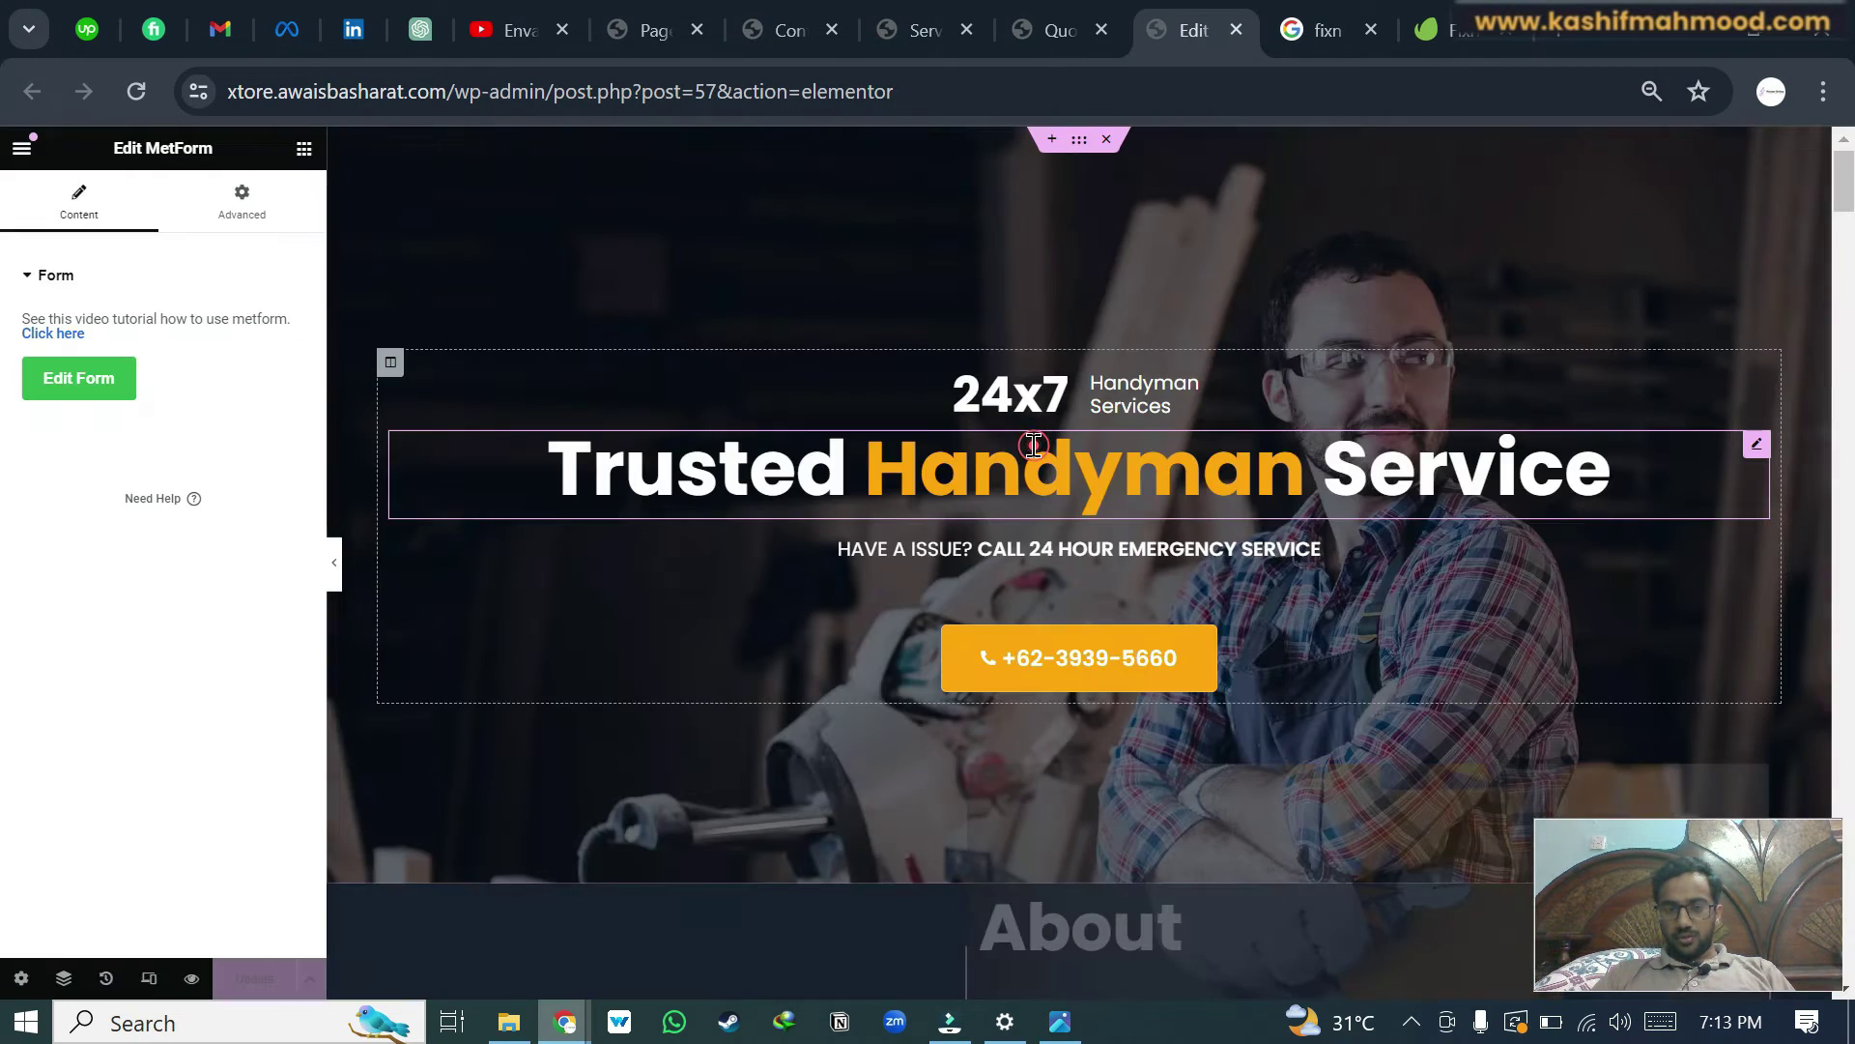
{"action": "scroll", "coordinate": [791, 668], "scroll_direction": "down", "scroll_amount": 2}
{"action": "scroll", "coordinate": [791, 667], "scroll_direction": "down", "scroll_amount": 2}
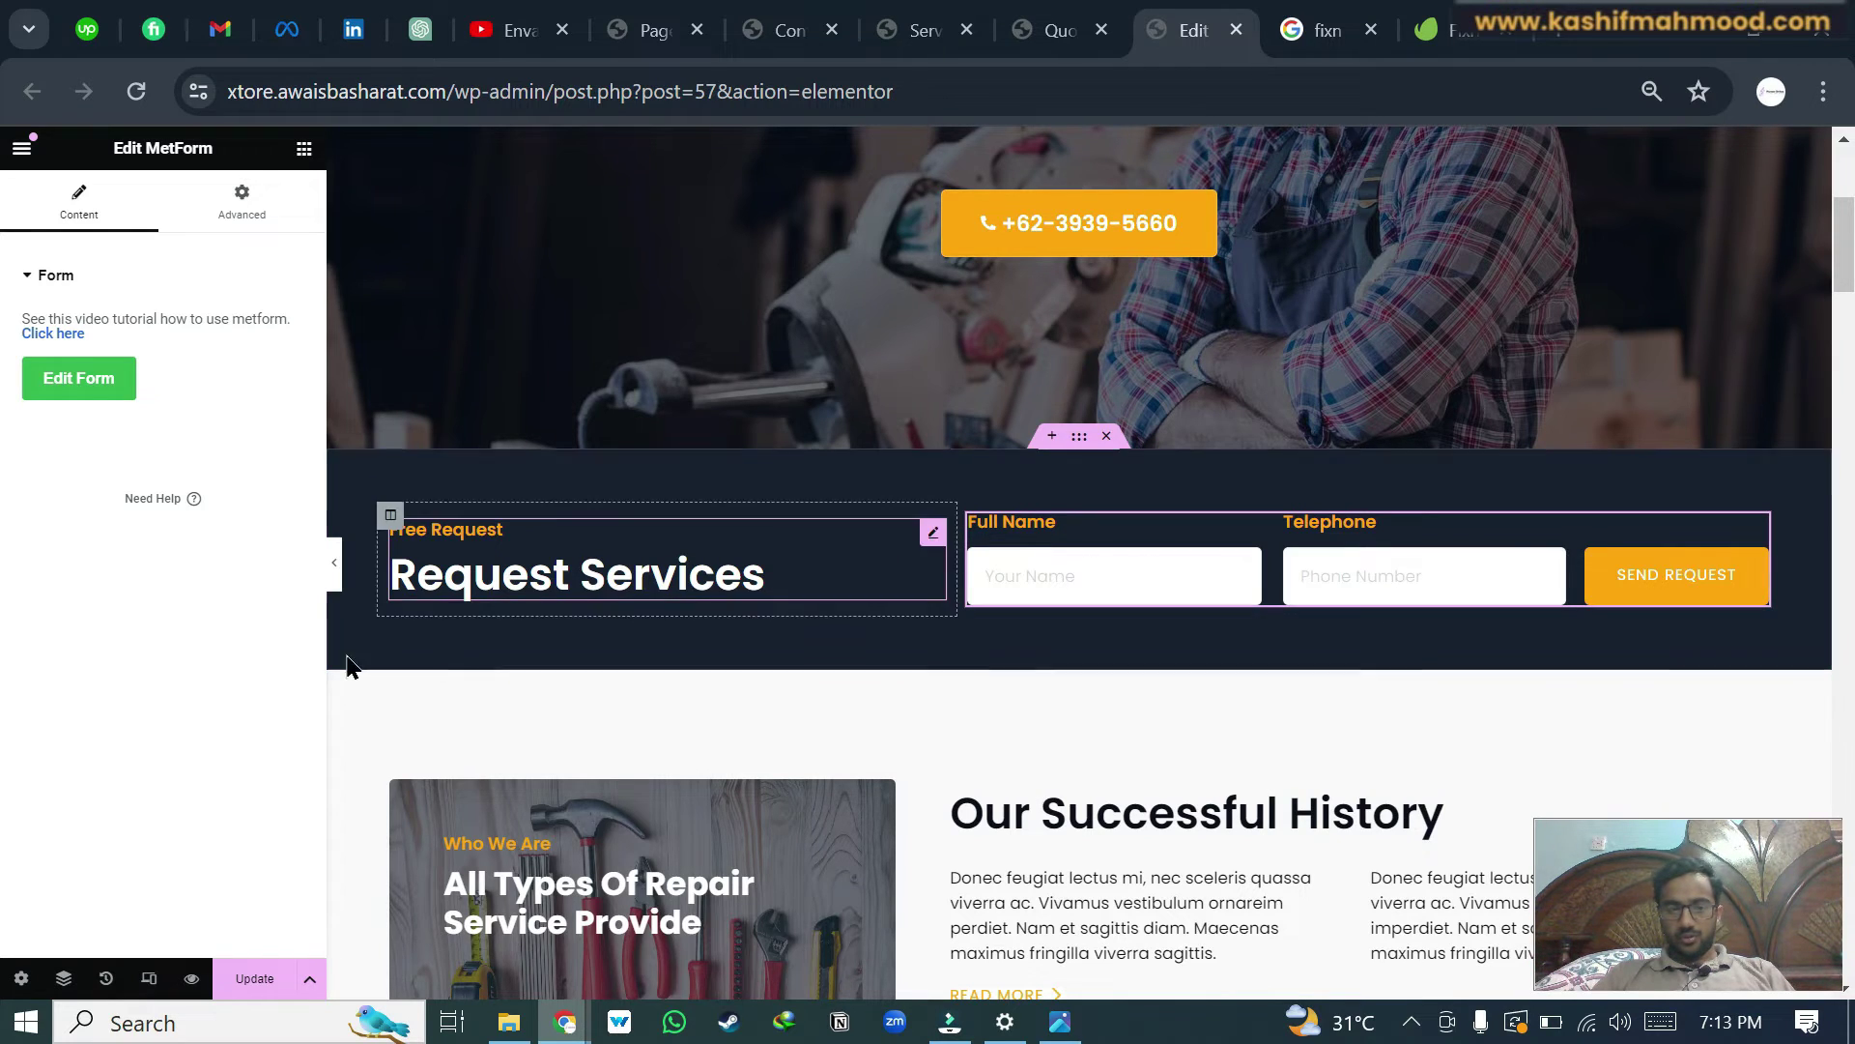
{"action": "left_click", "coordinate": [255, 978]}
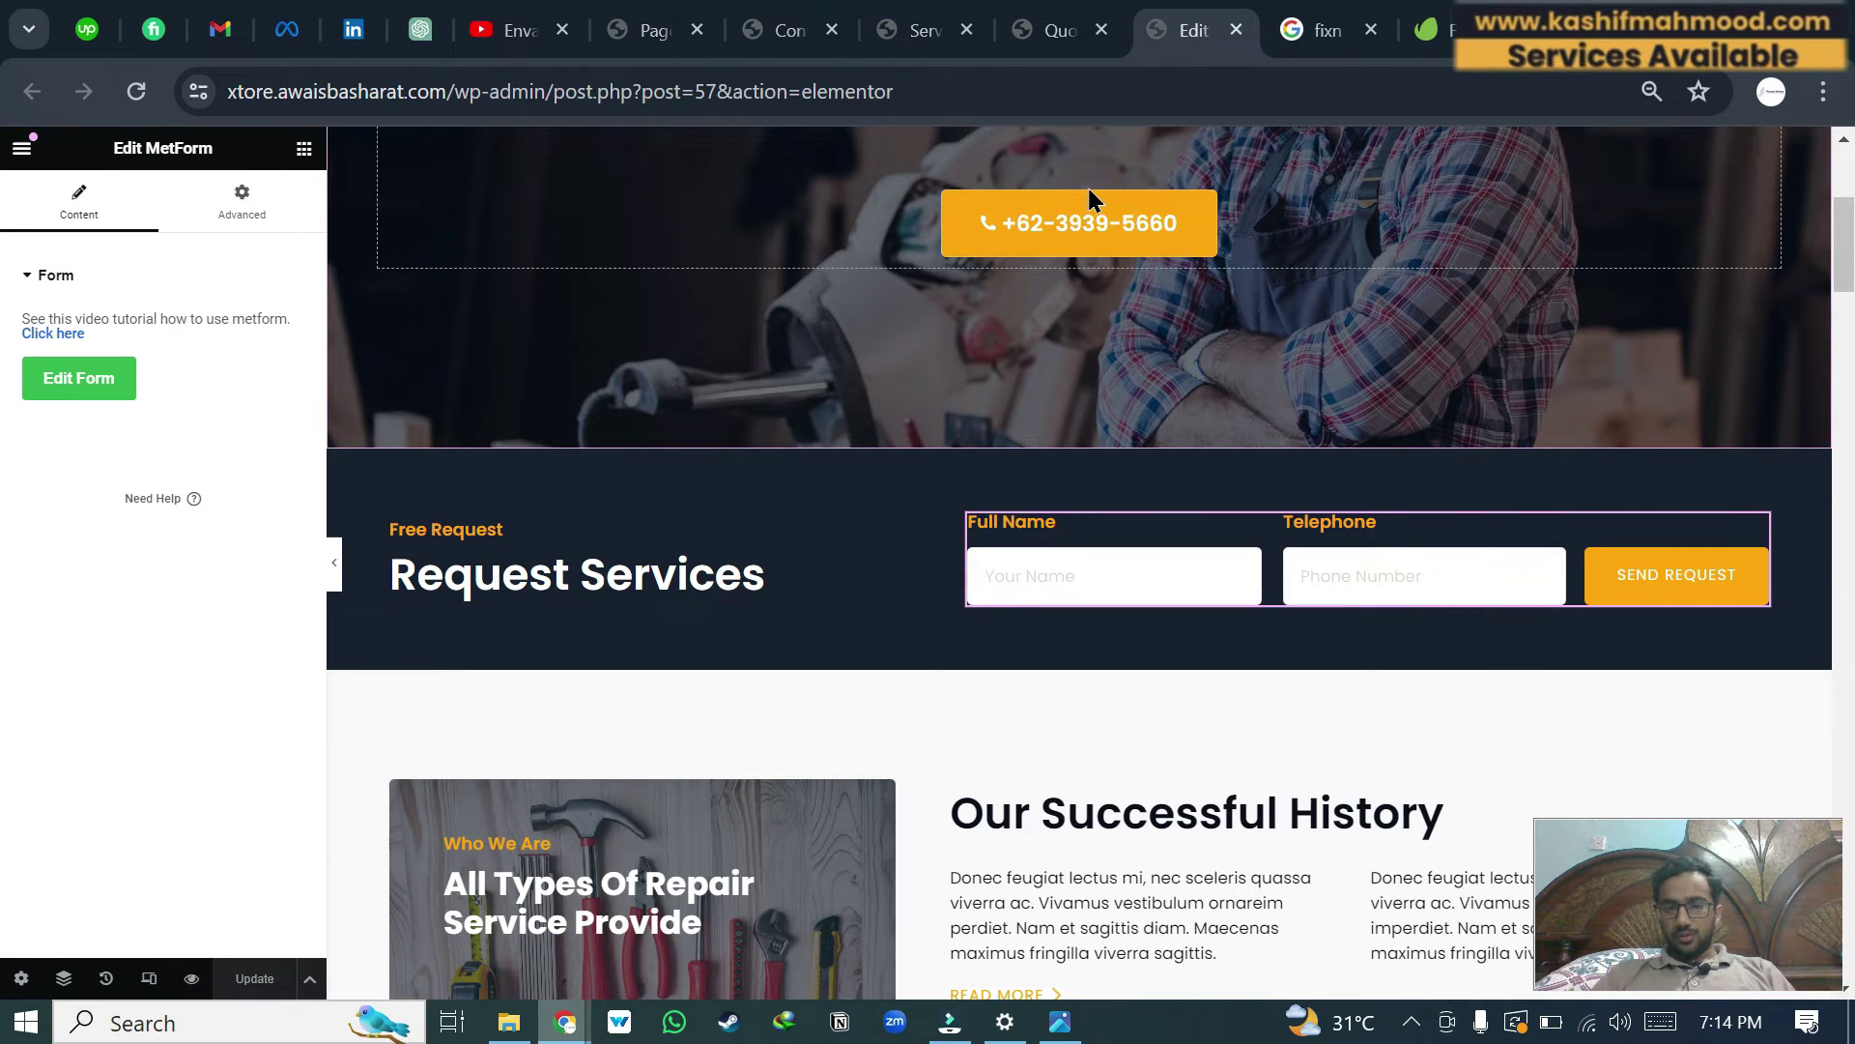
{"action": "mouse_move", "coordinate": [1846, 262]}
{"action": "left_mouse_down"}
{"action": "mouse_move", "coordinate": [5, 580]}
{"action": "mouse_move", "coordinate": [1417, 603]}
{"action": "left_mouse_up"}
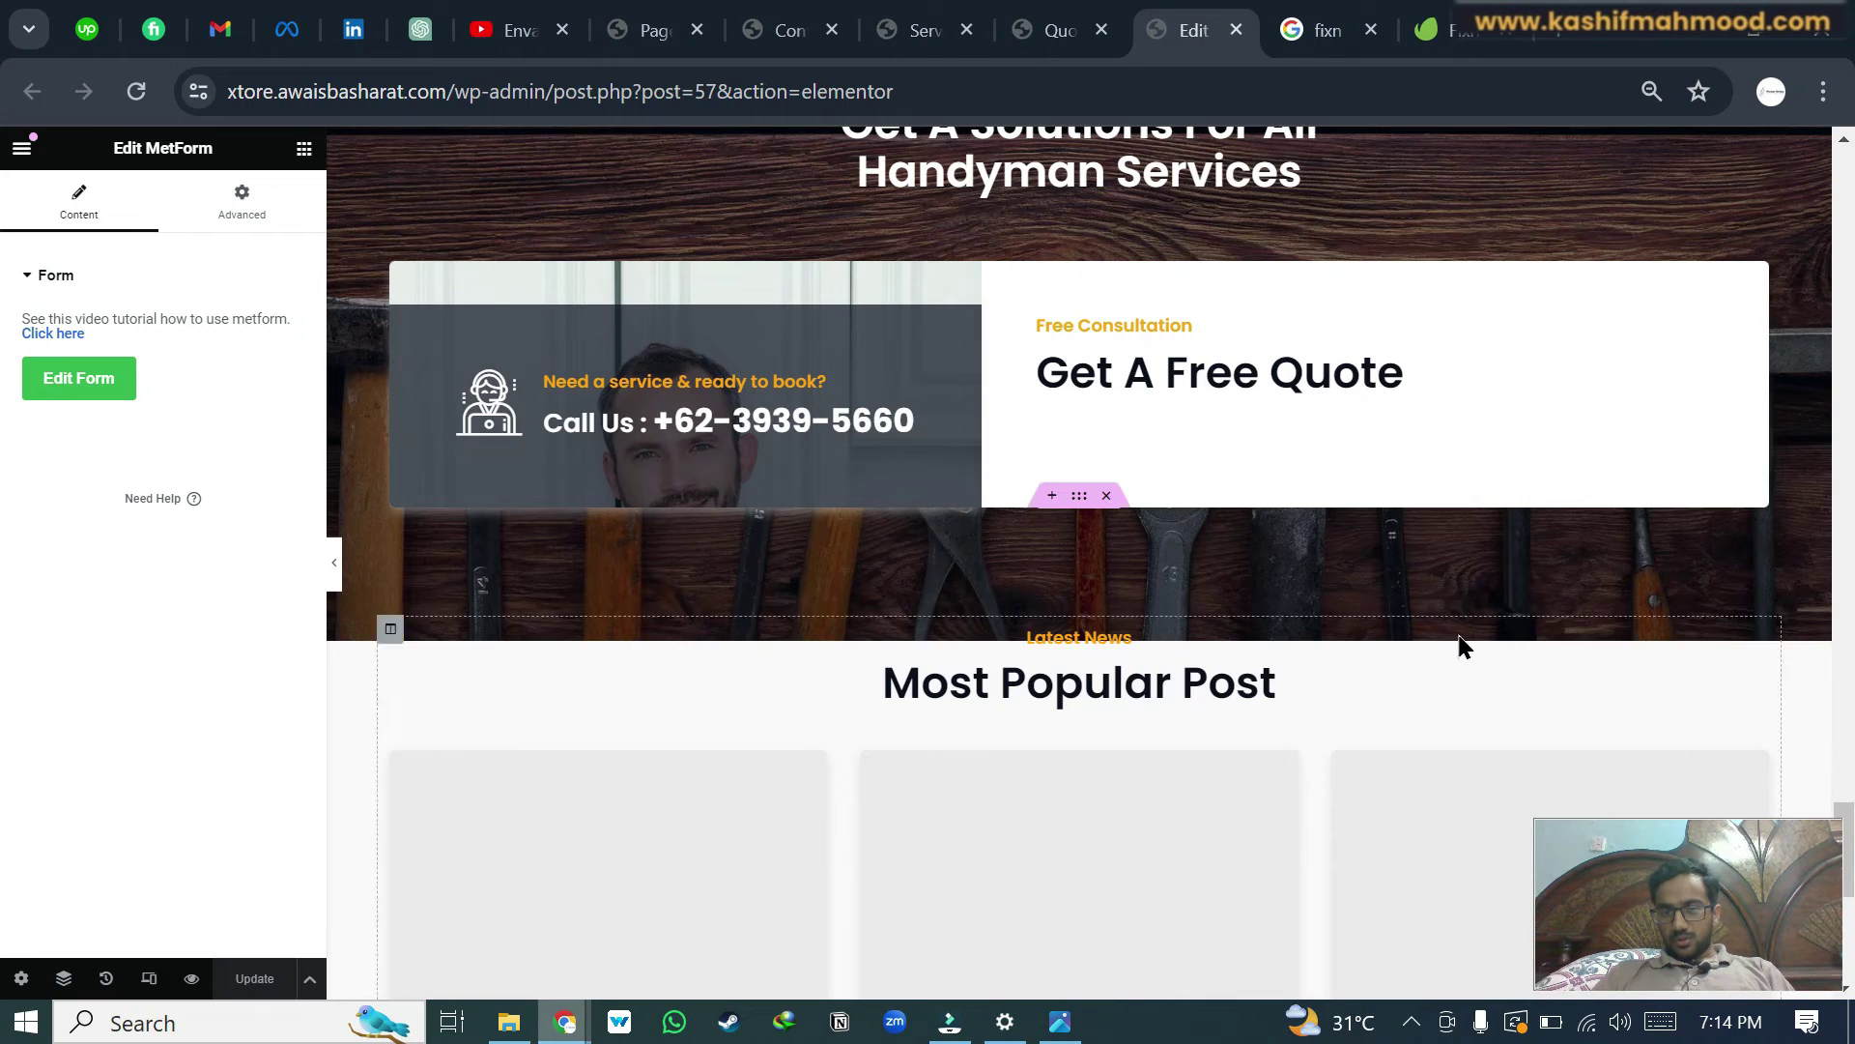
- Set the MetForm widget under Get A Free Quote to the Quote form and update
{"action": "left_click", "coordinate": [1178, 436]}
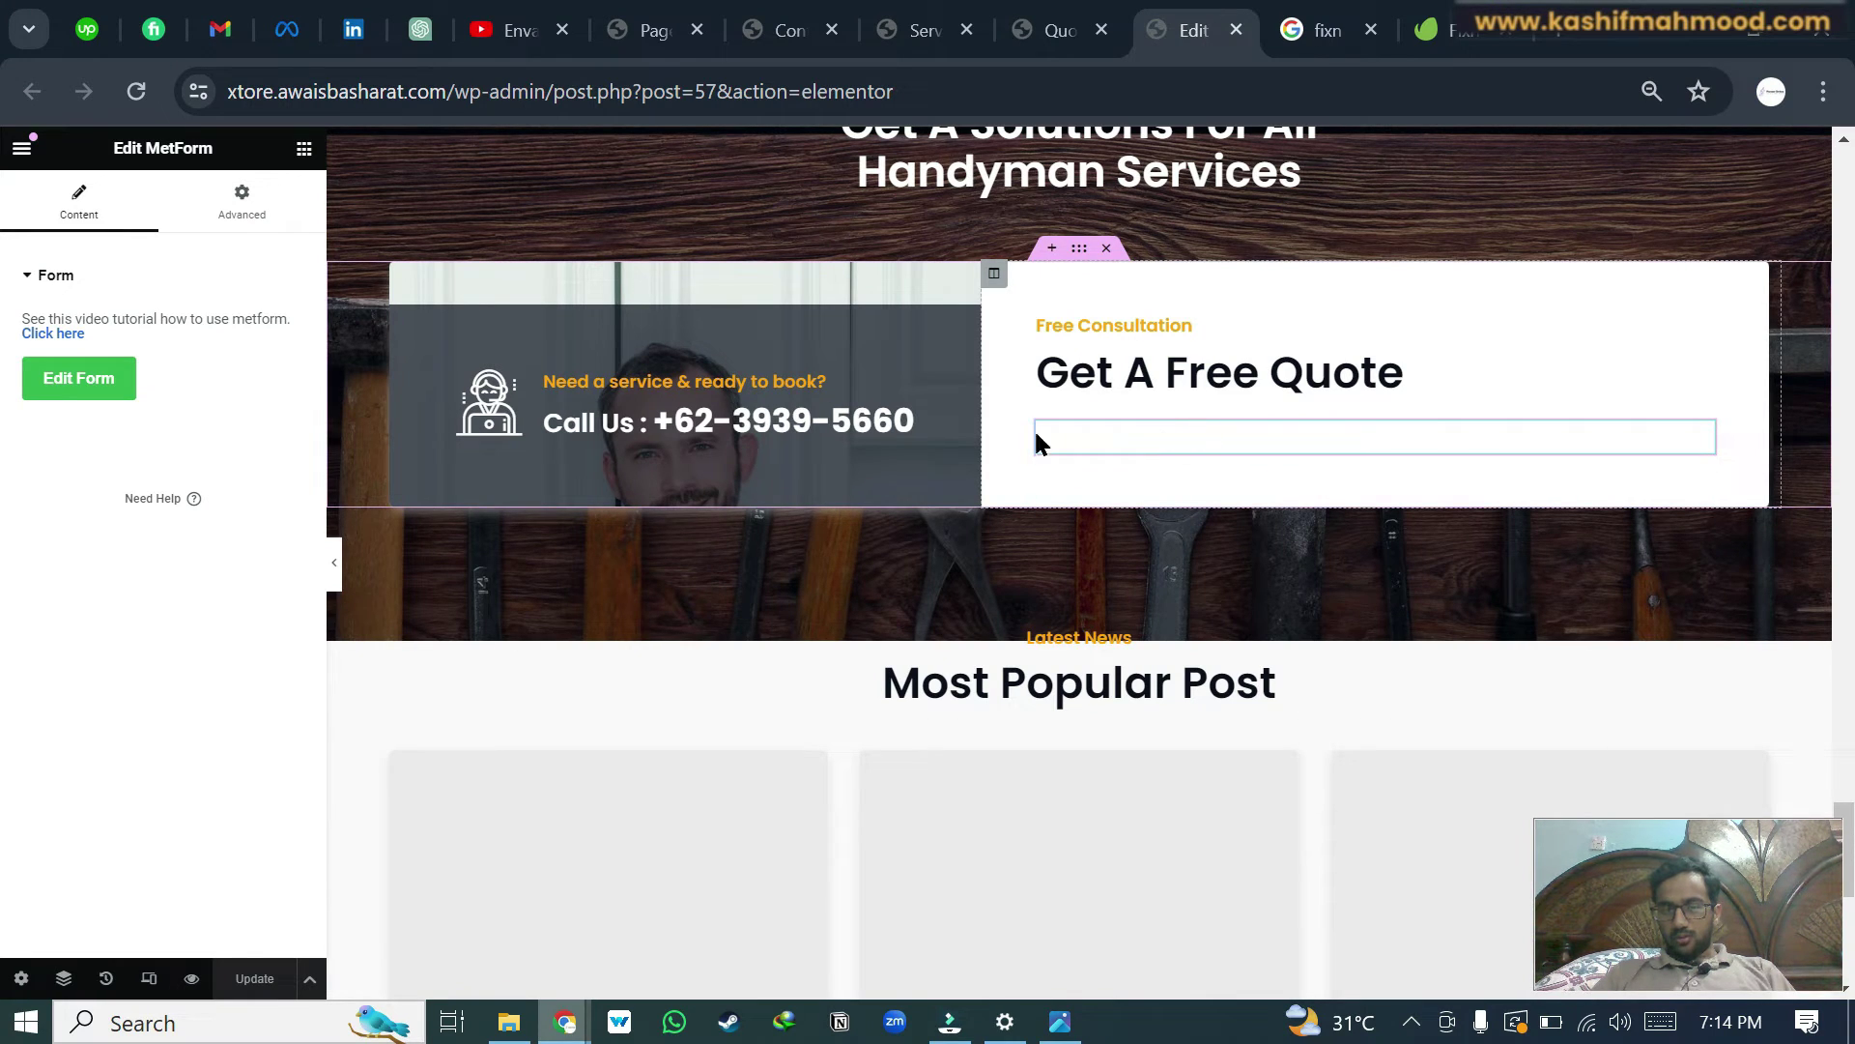
{"action": "left_click", "coordinate": [78, 377]}
{"action": "left_click", "coordinate": [764, 348]}
{"action": "left_click", "coordinate": [921, 445]}
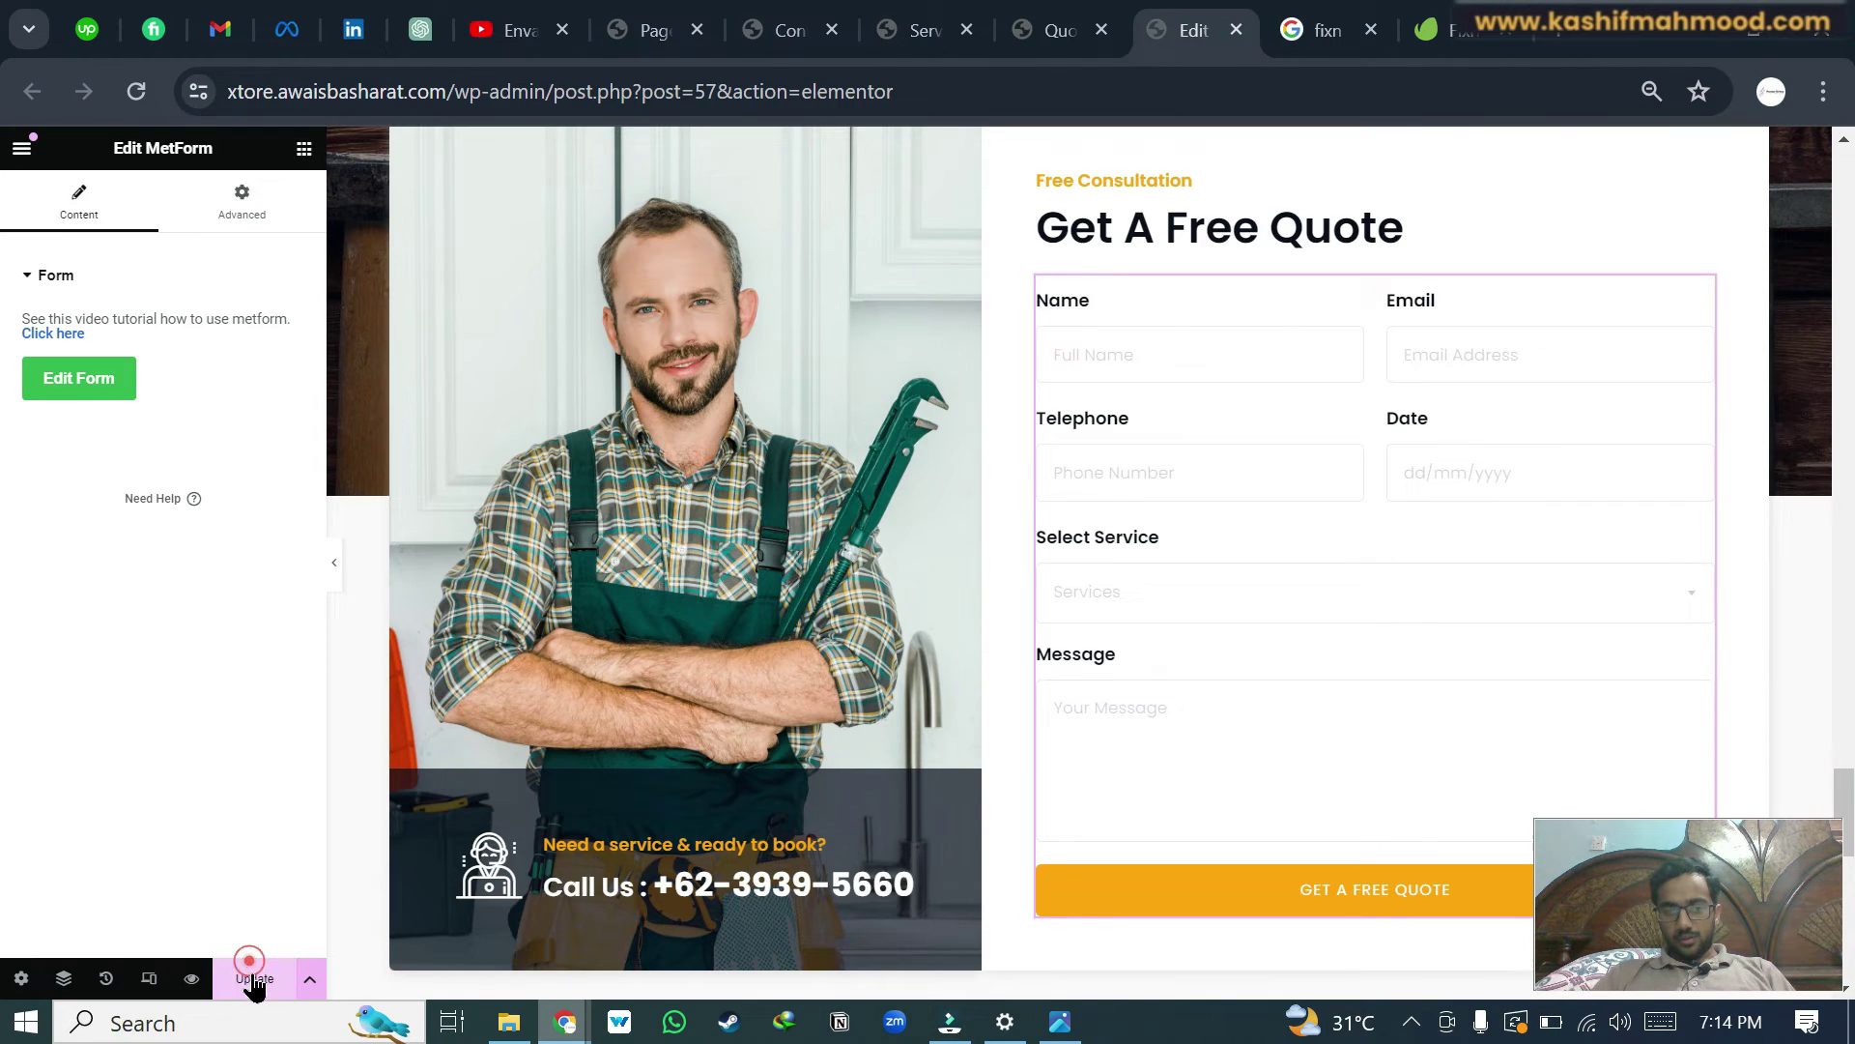
{"action": "left_click", "coordinate": [261, 979]}
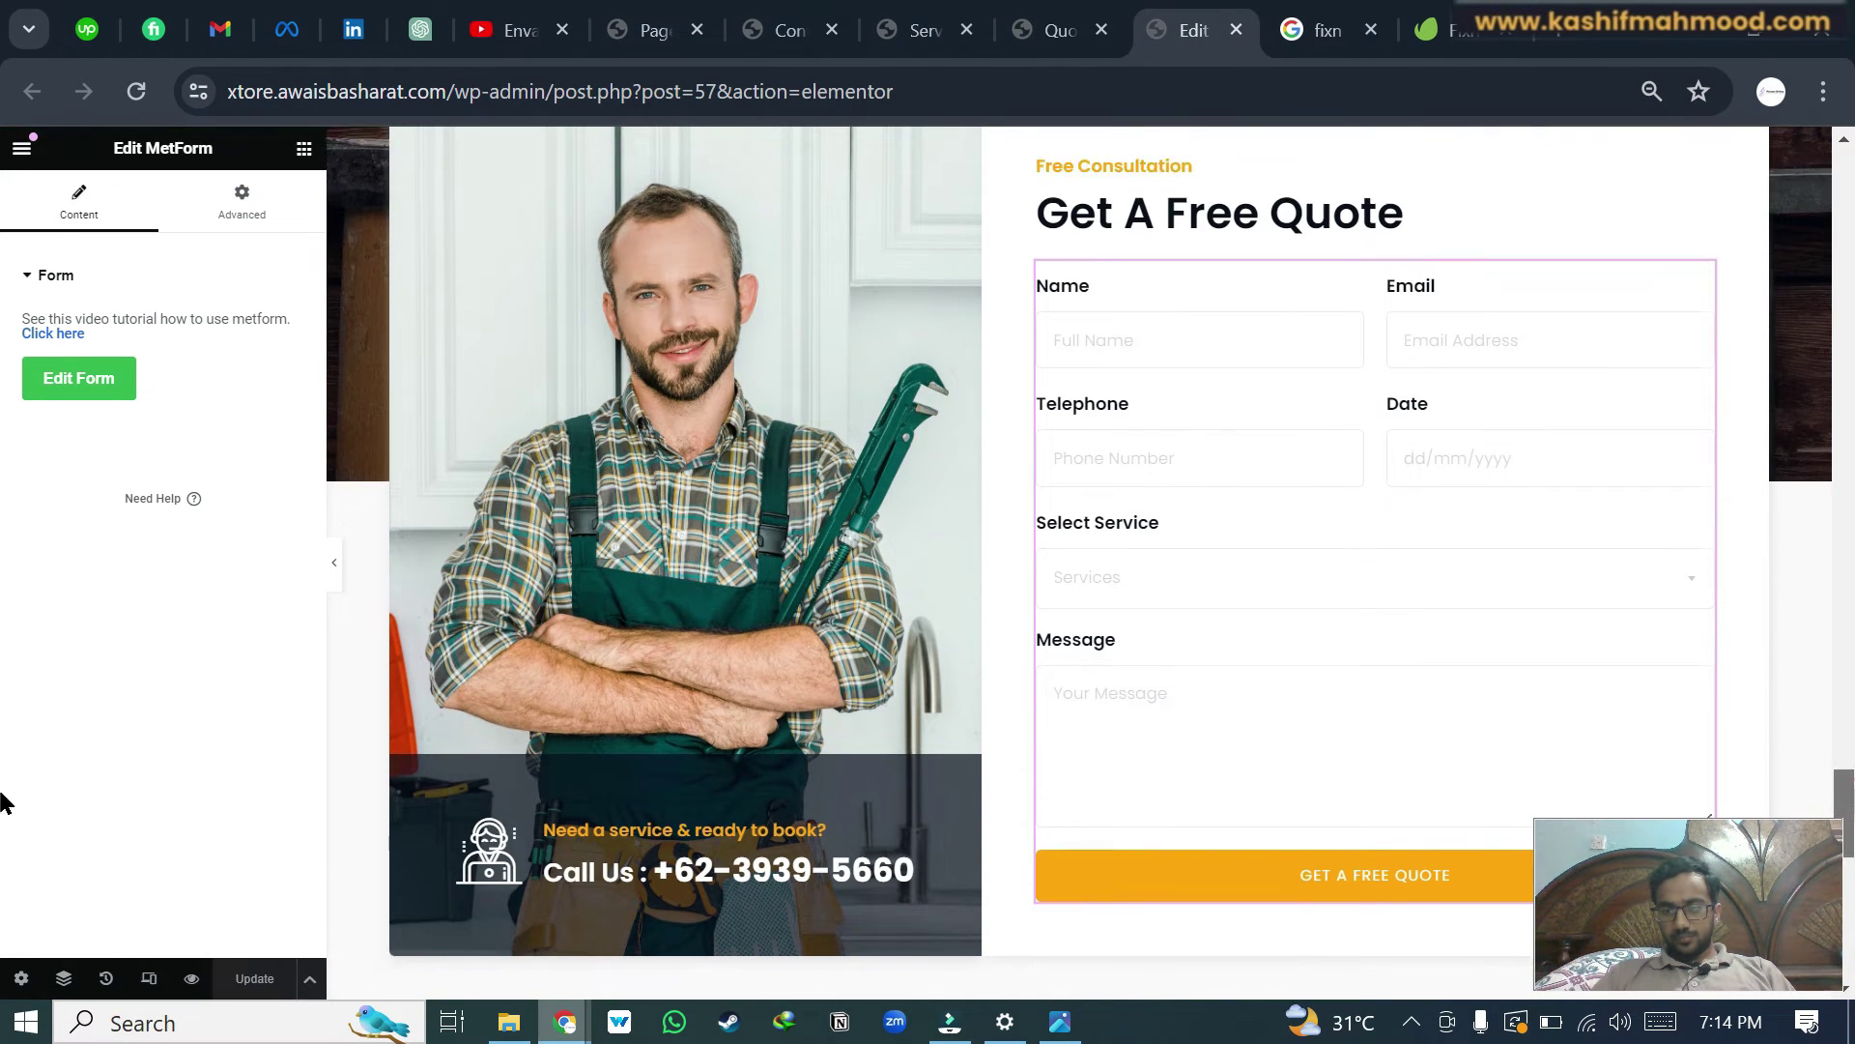
{"action": "mouse_move", "coordinate": [1847, 812]}
{"action": "left_mouse_down"}
{"action": "mouse_move", "coordinate": [1847, 887]}
{"action": "mouse_move", "coordinate": [1847, 337]}
{"action": "left_mouse_up"}
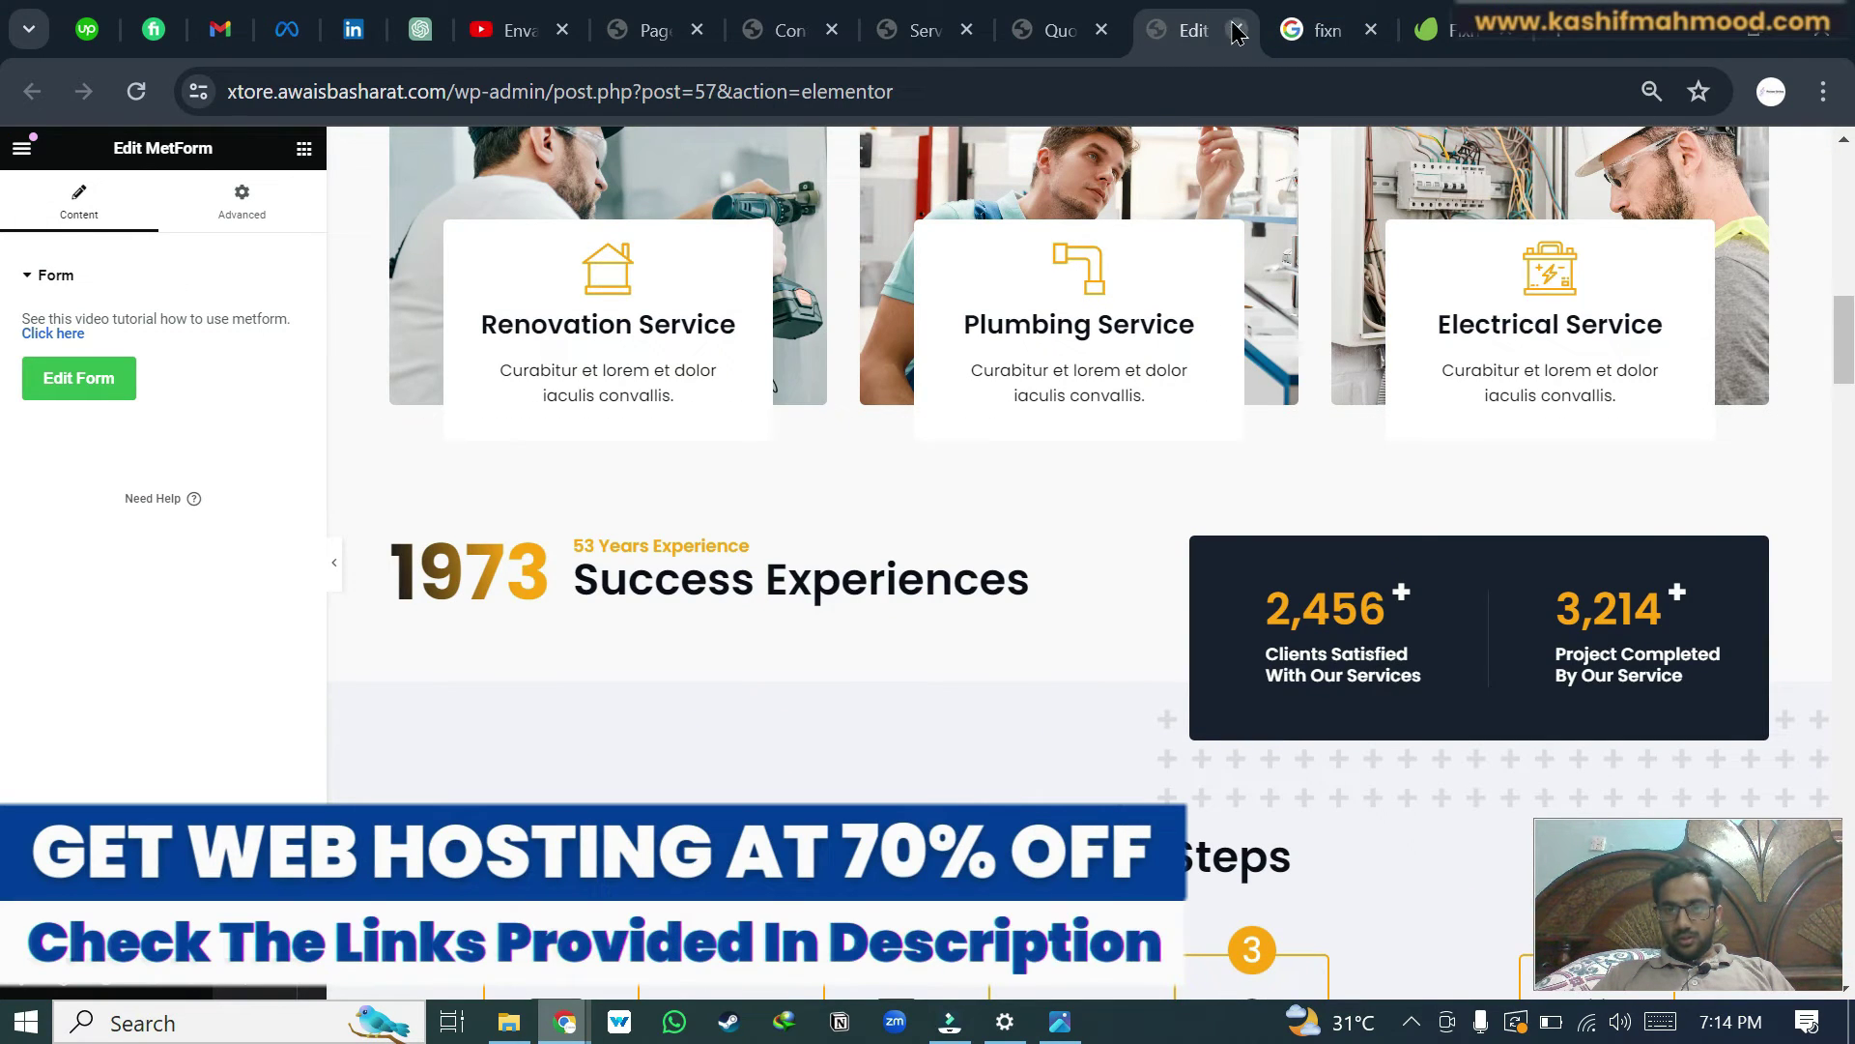
- Check the Quote and Contact form previews, then return to the Pages list
{"action": "left_click", "coordinate": [1059, 29]}
{"action": "left_click", "coordinate": [784, 29]}
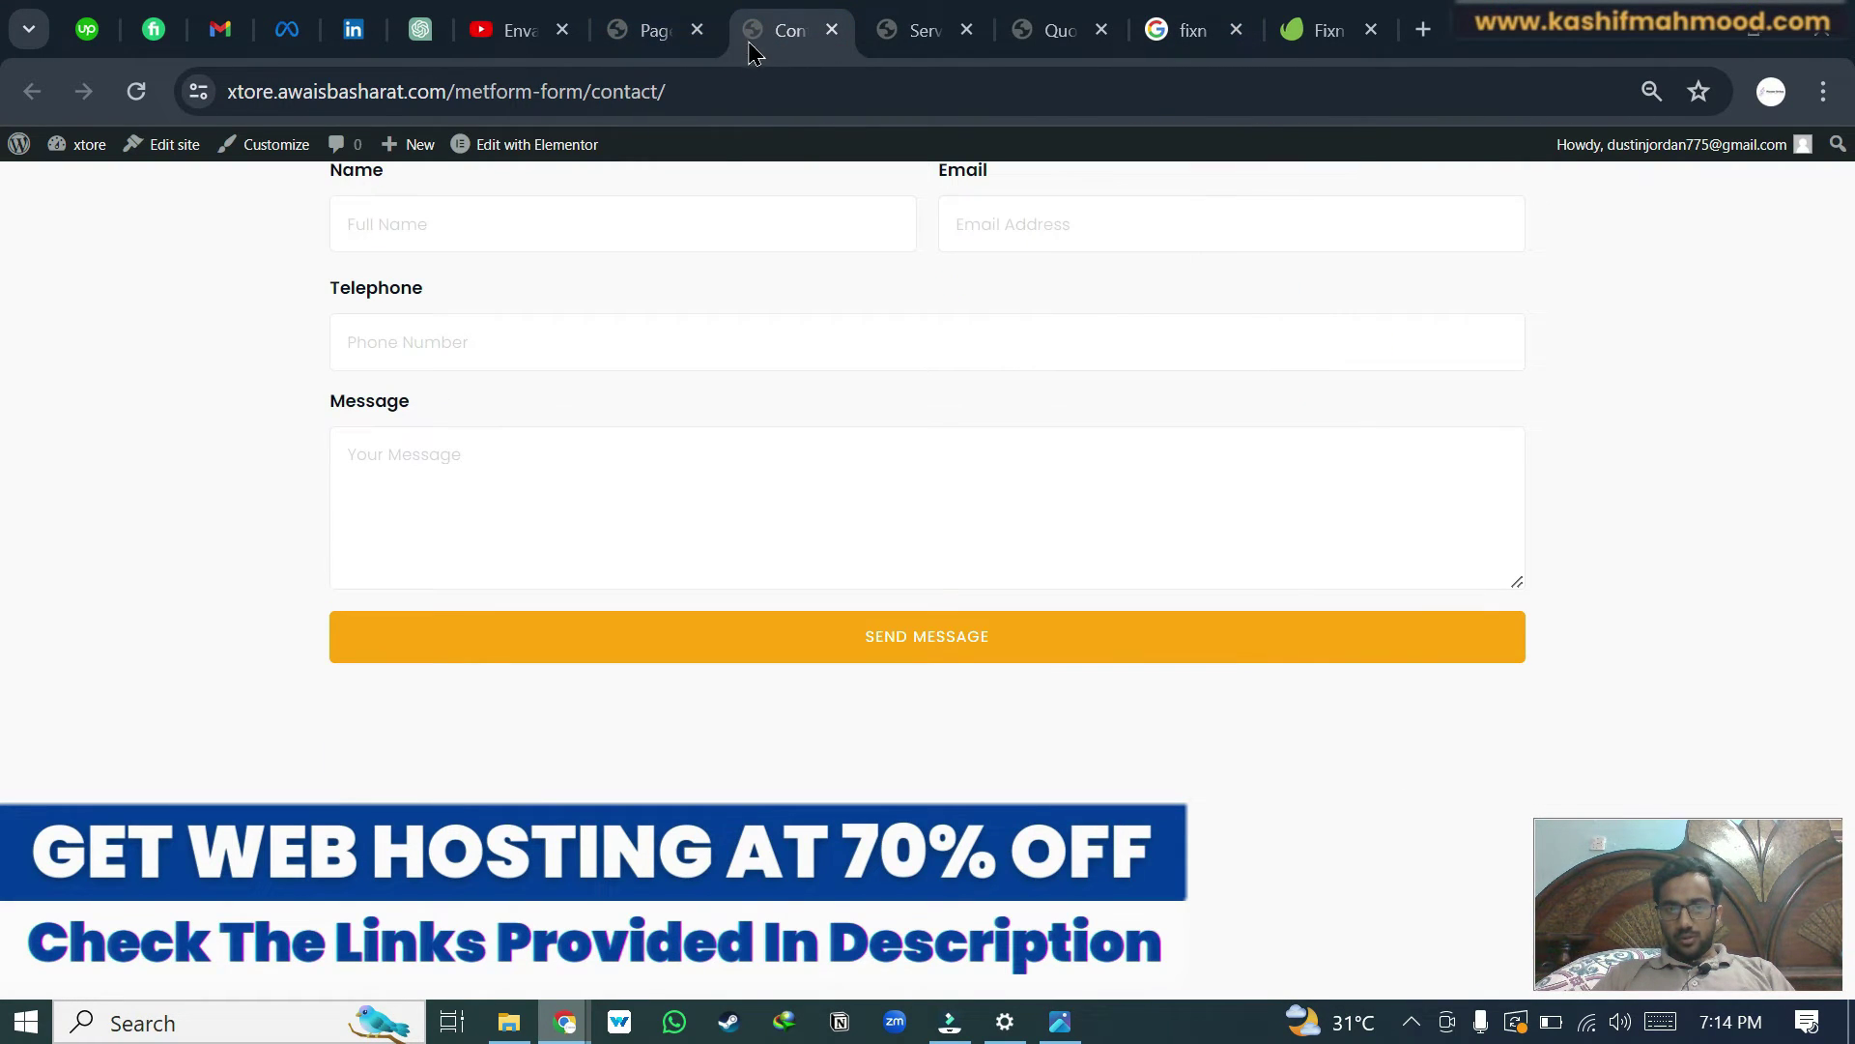
{"action": "left_click", "coordinate": [659, 29]}
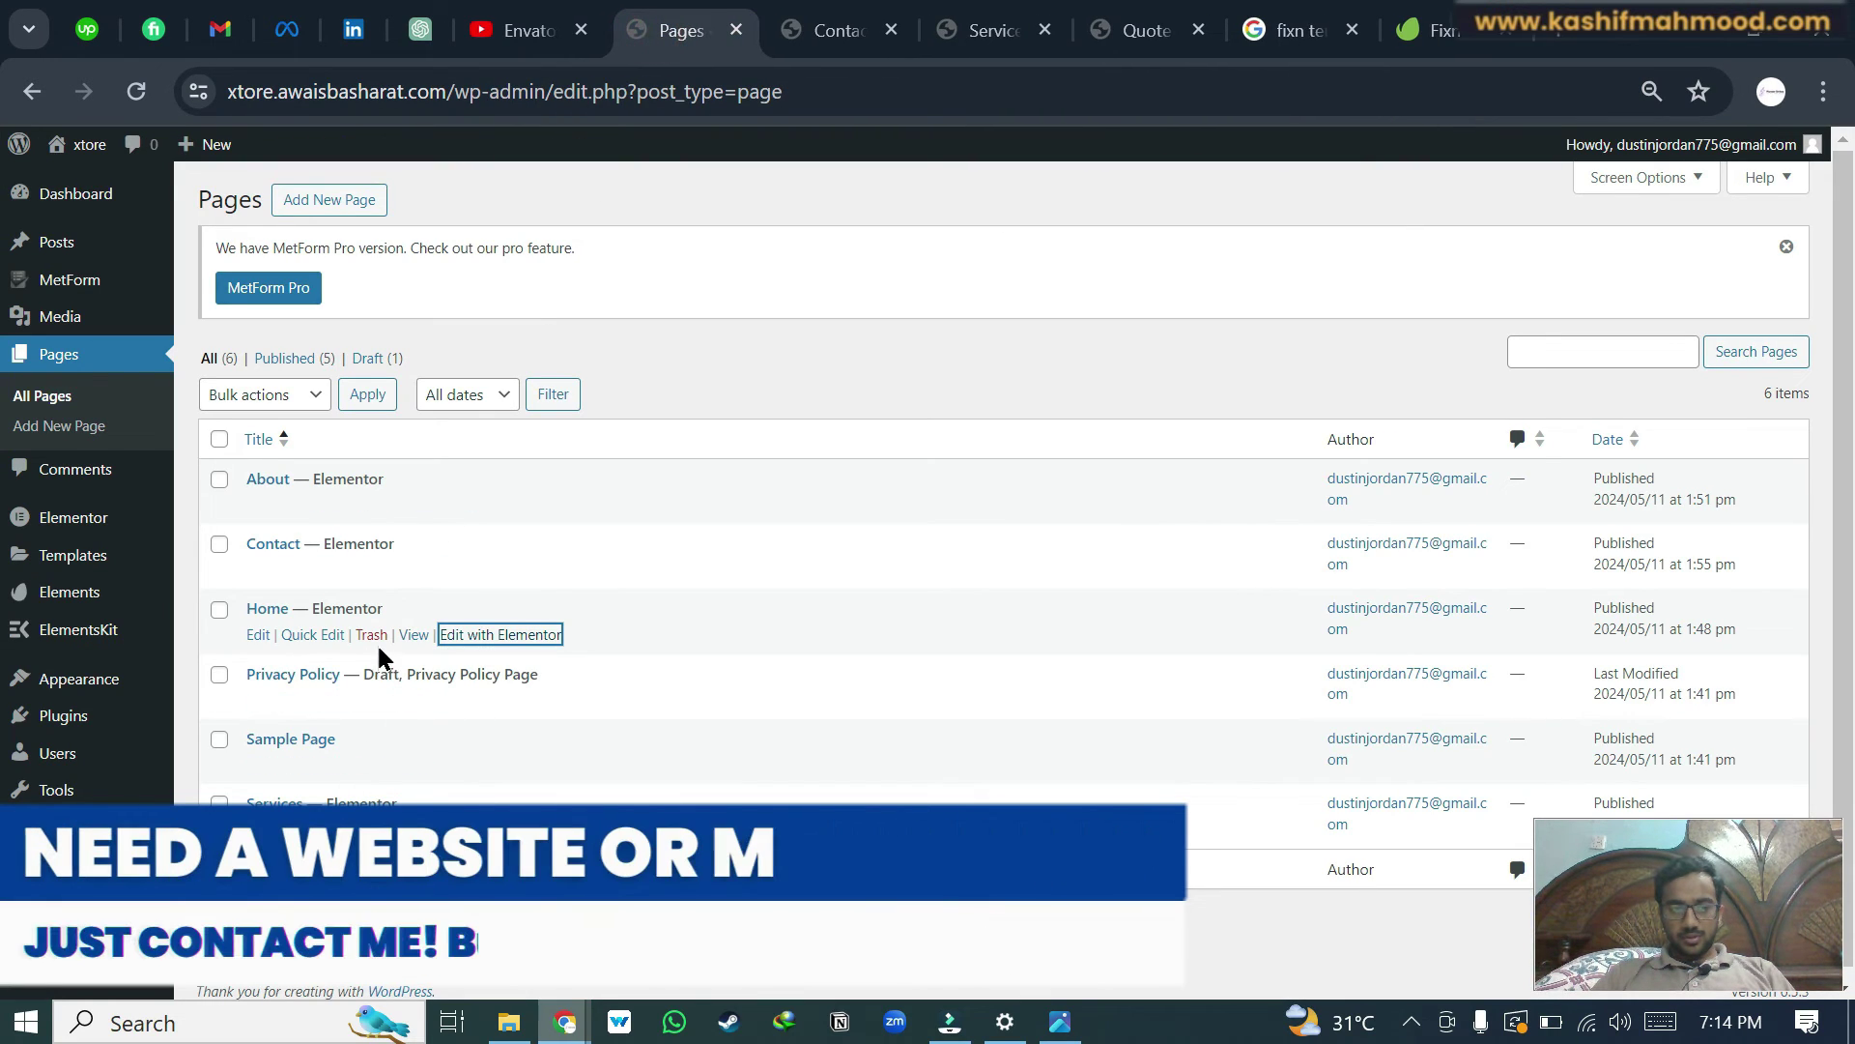
- Open the Contact page in Elementor and assign the Contact form to the Leave A Message widget
{"action": "left_click", "coordinate": [501, 569]}
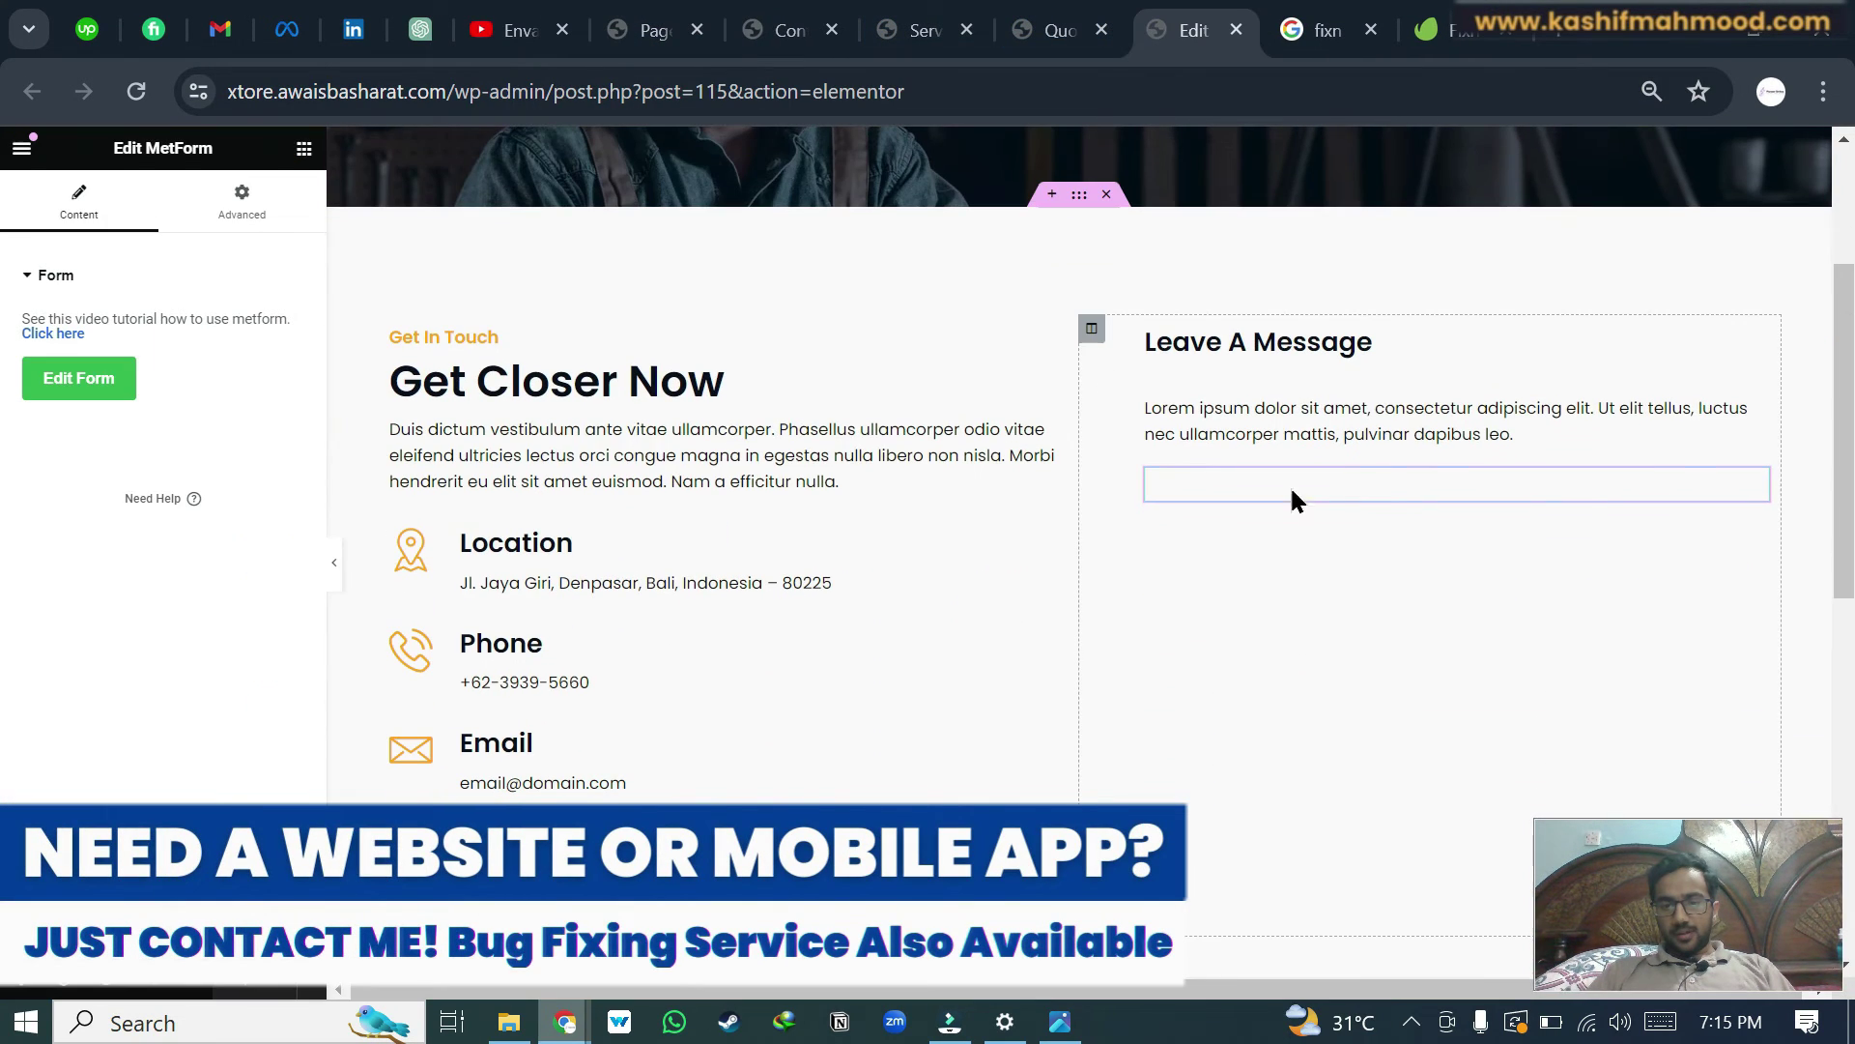
{"action": "left_click", "coordinate": [1398, 477]}
{"action": "left_click", "coordinate": [79, 379]}
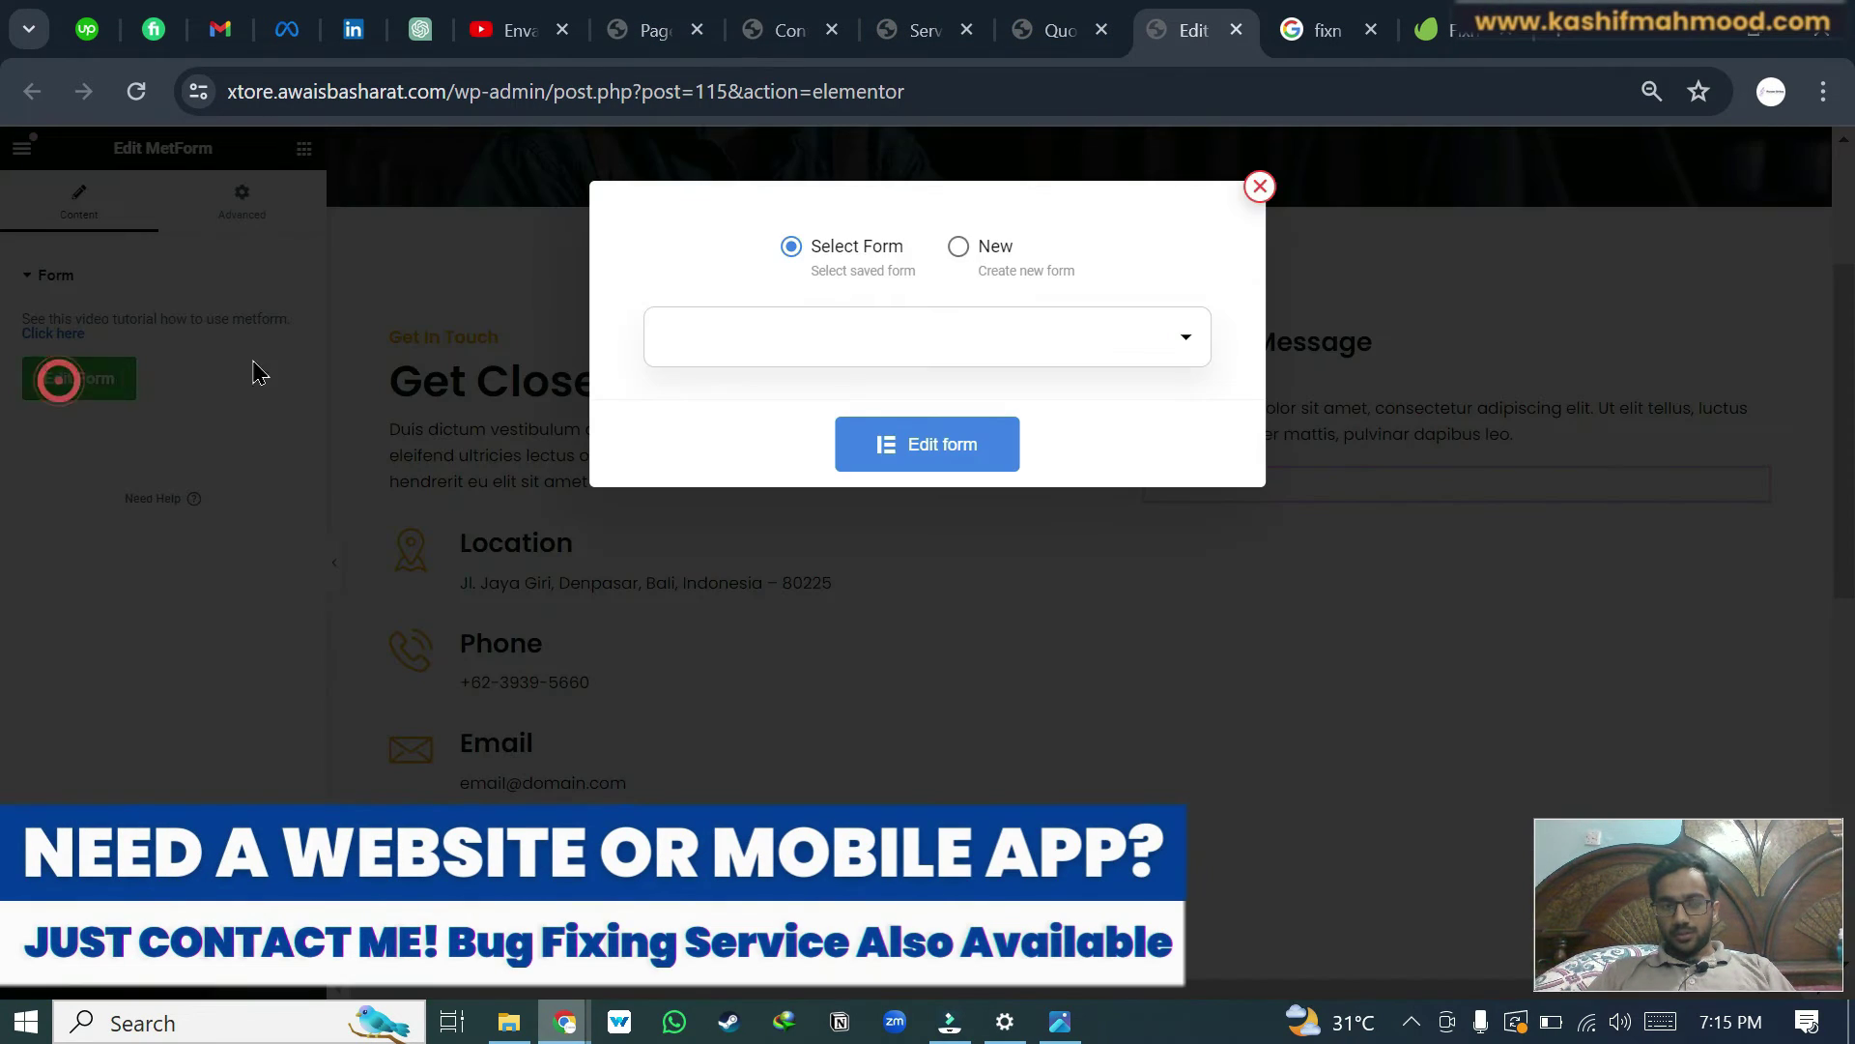
{"action": "left_click", "coordinate": [775, 337]}
{"action": "left_click", "coordinate": [725, 415]}
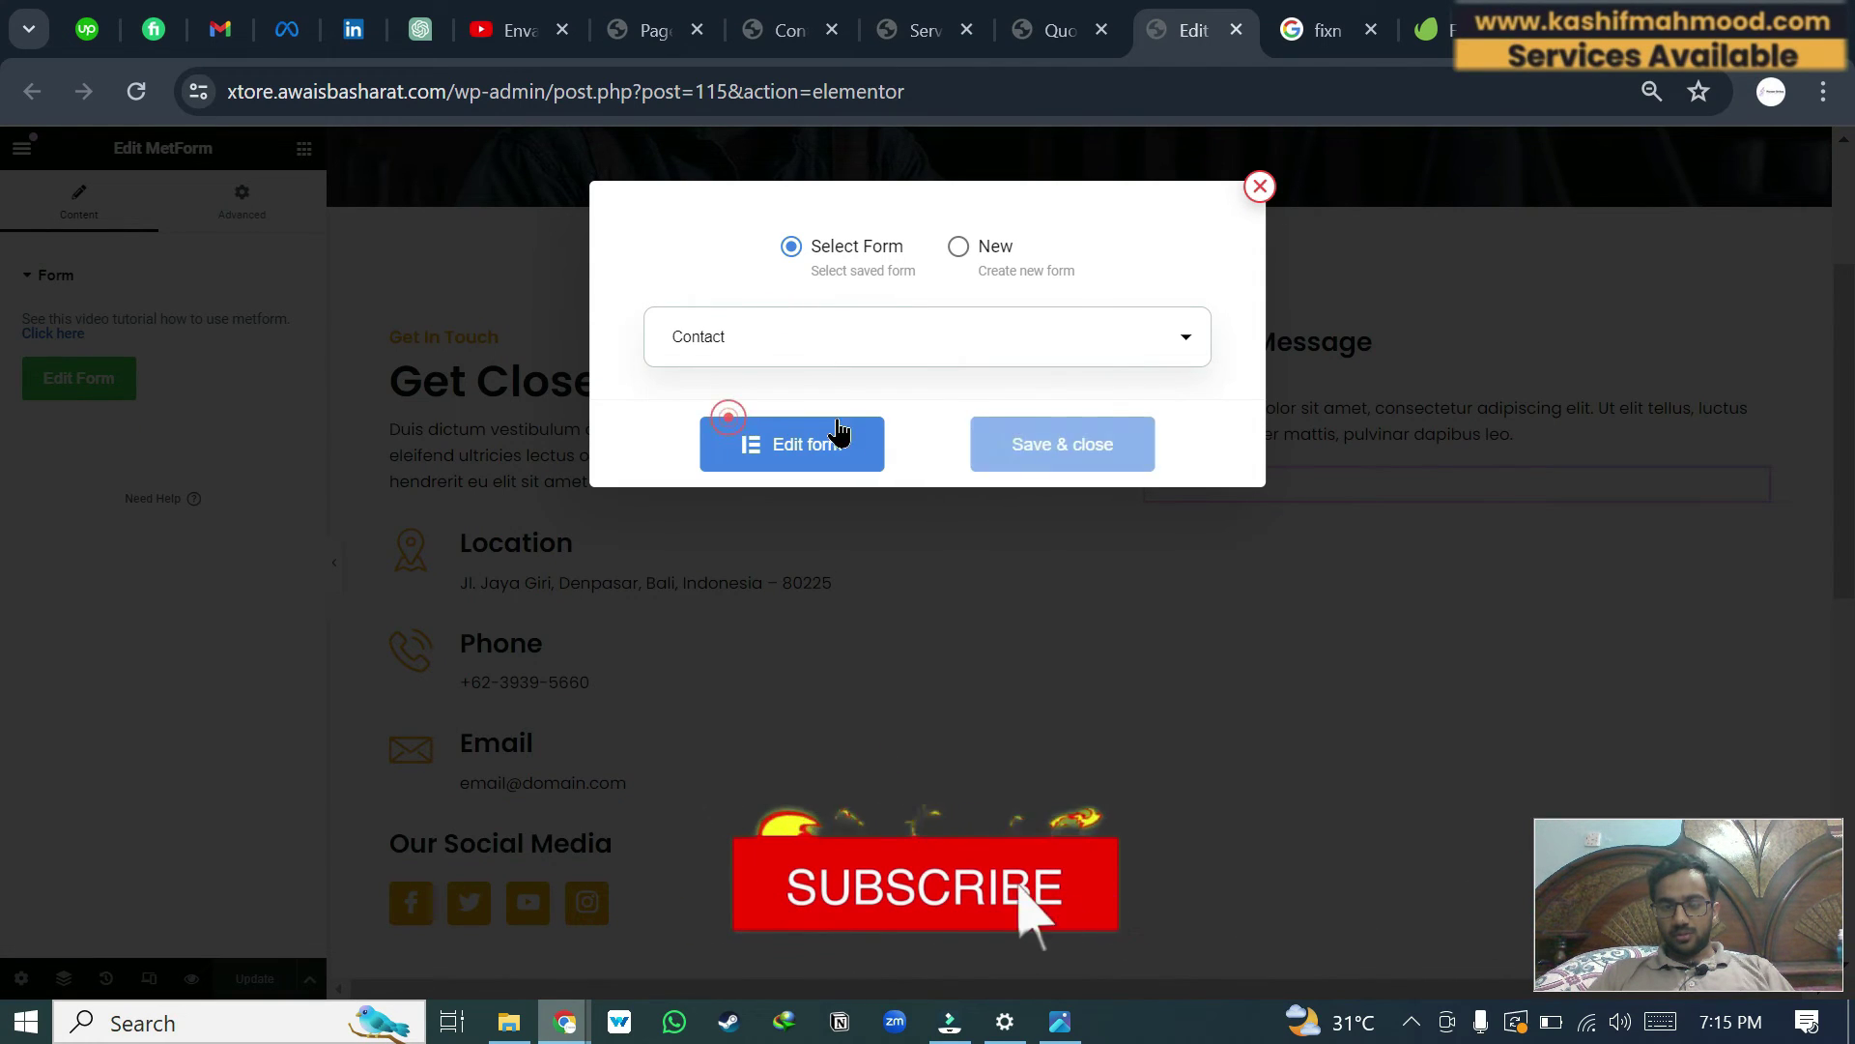
{"action": "left_click", "coordinate": [1063, 444]}
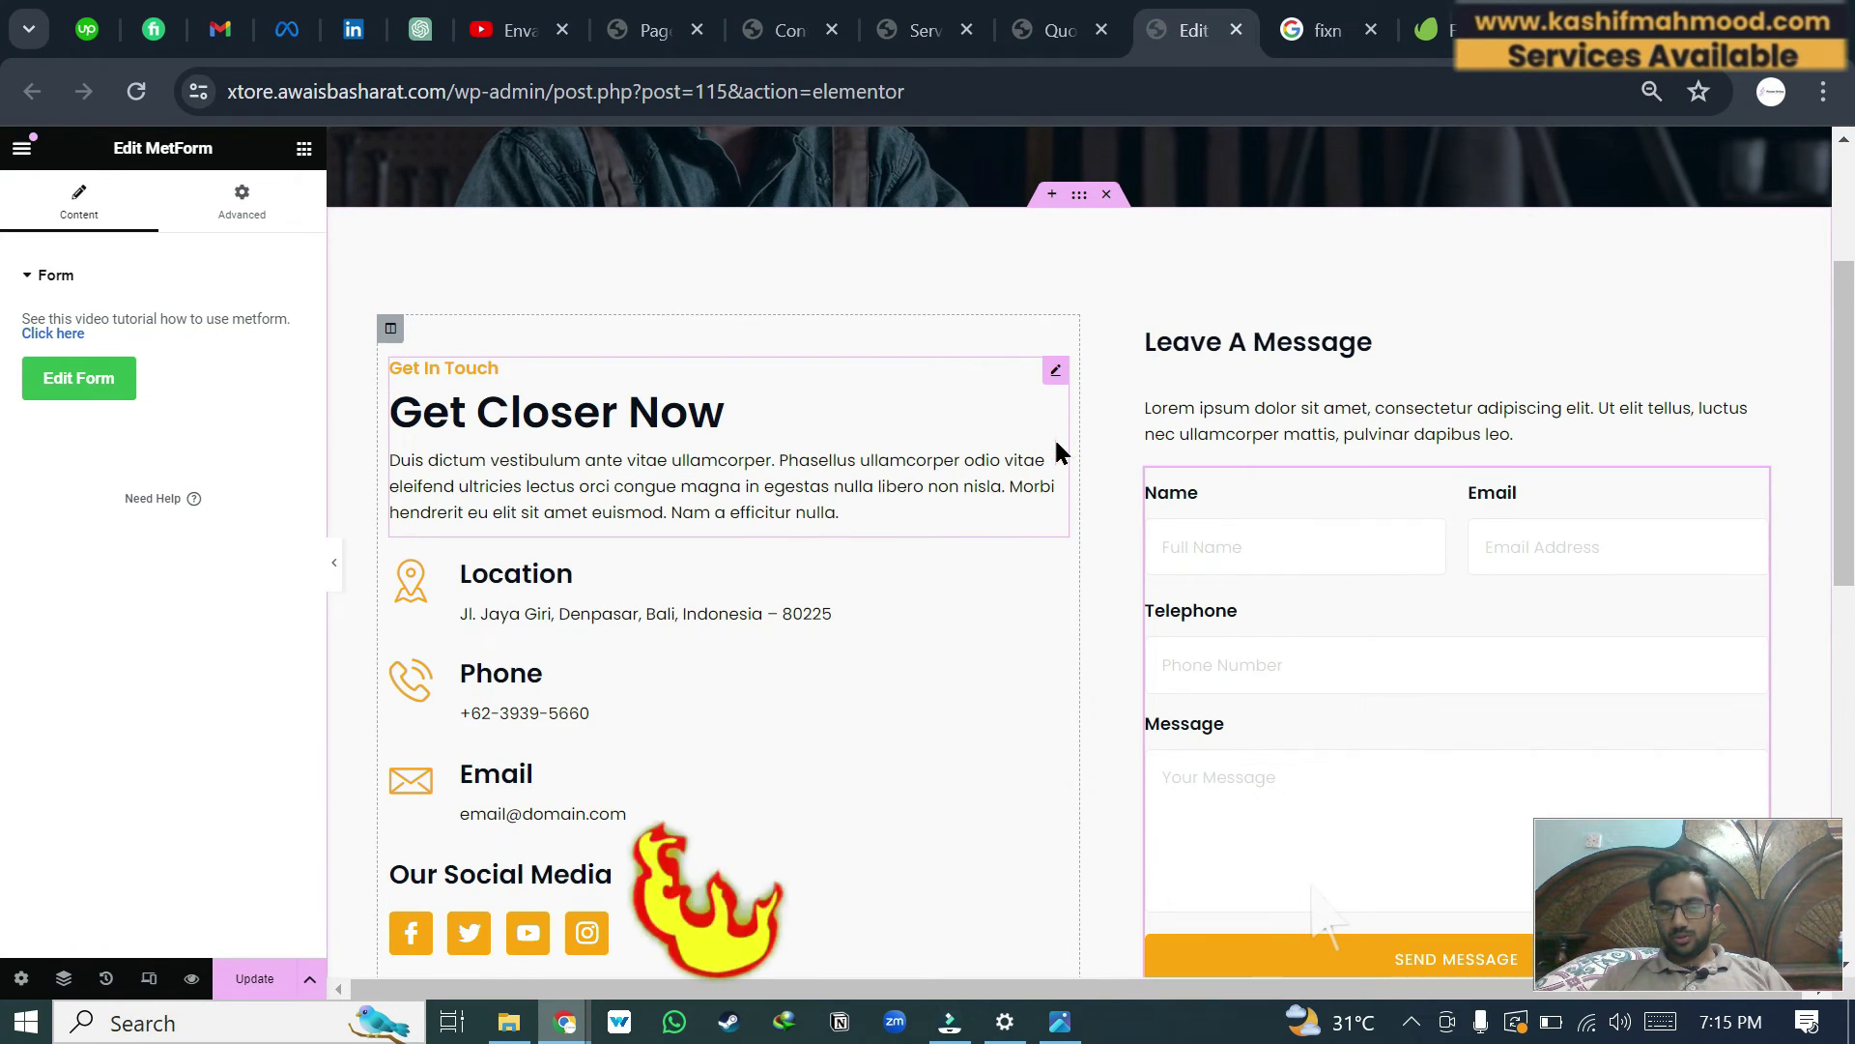
{"action": "scroll", "coordinate": [725, 580], "scroll_direction": "up", "scroll_amount": 1}
{"action": "scroll", "coordinate": [725, 581], "scroll_direction": "down", "scroll_amount": 1}
- Update the Contact page to save the Contact form placement
{"action": "left_click", "coordinate": [255, 977]}
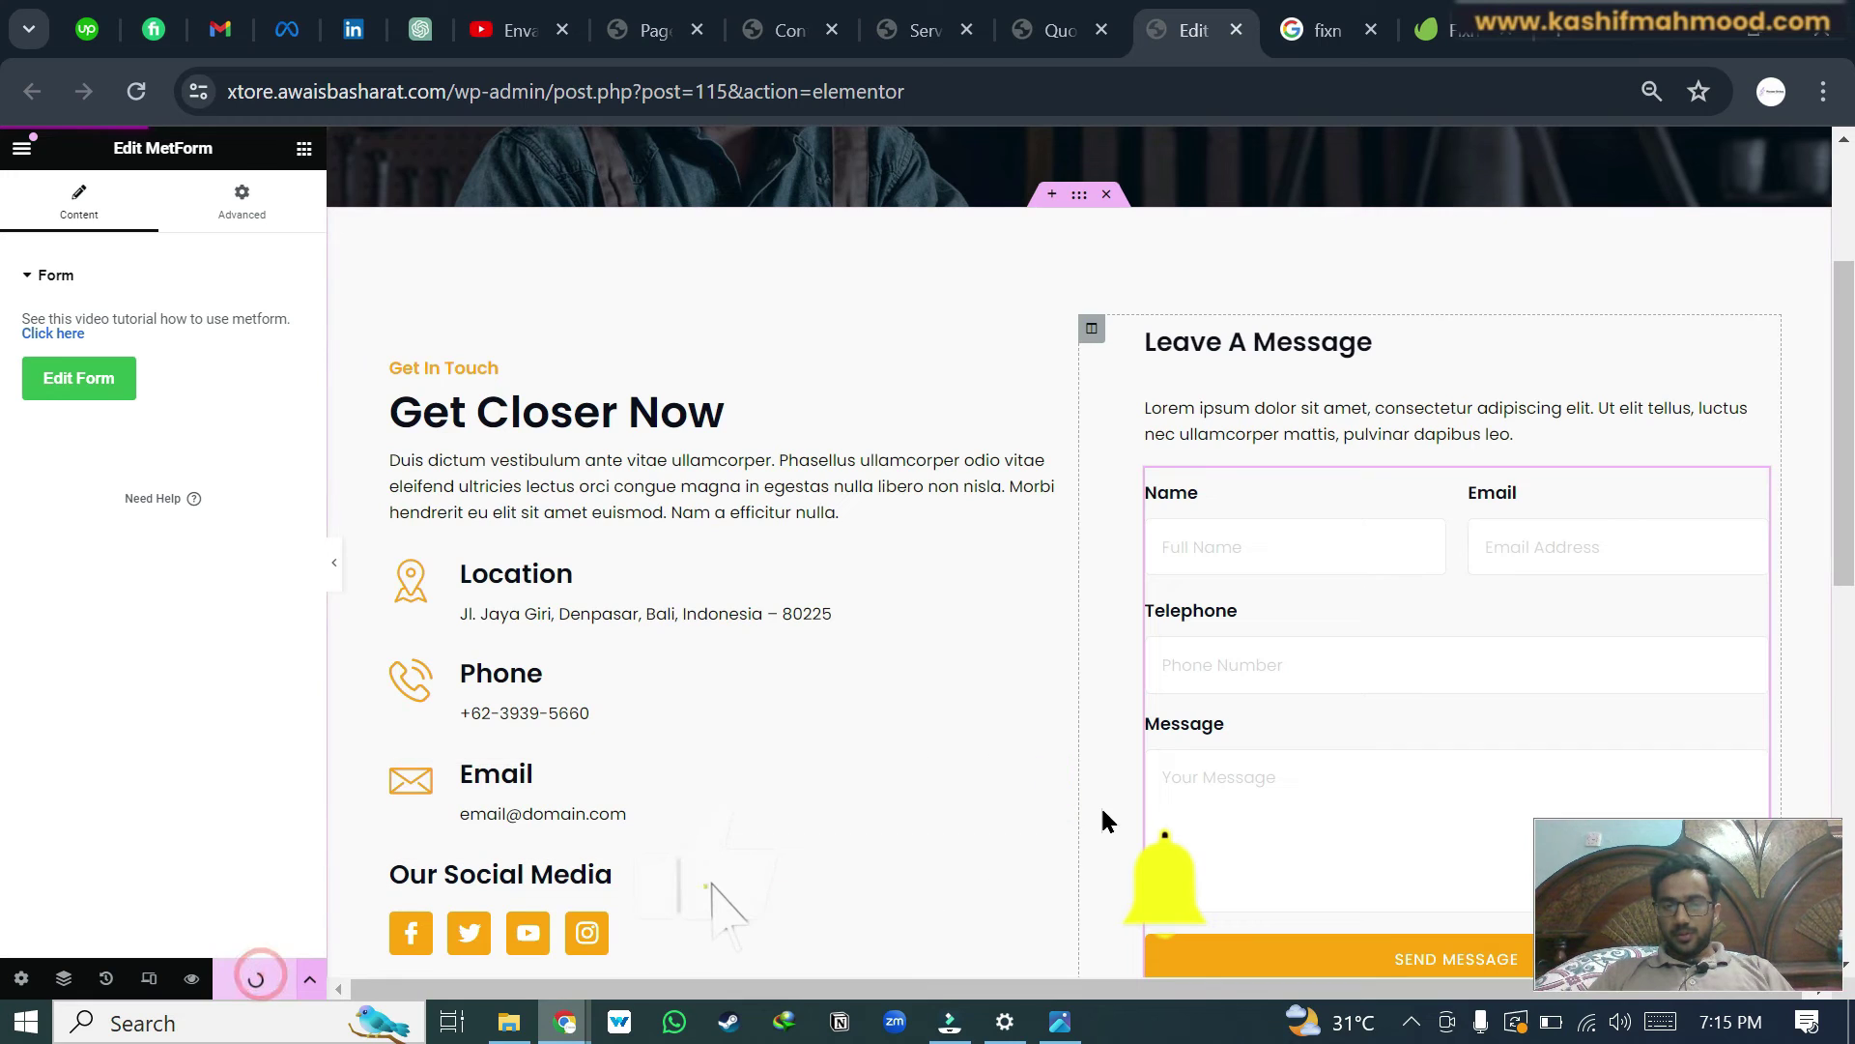